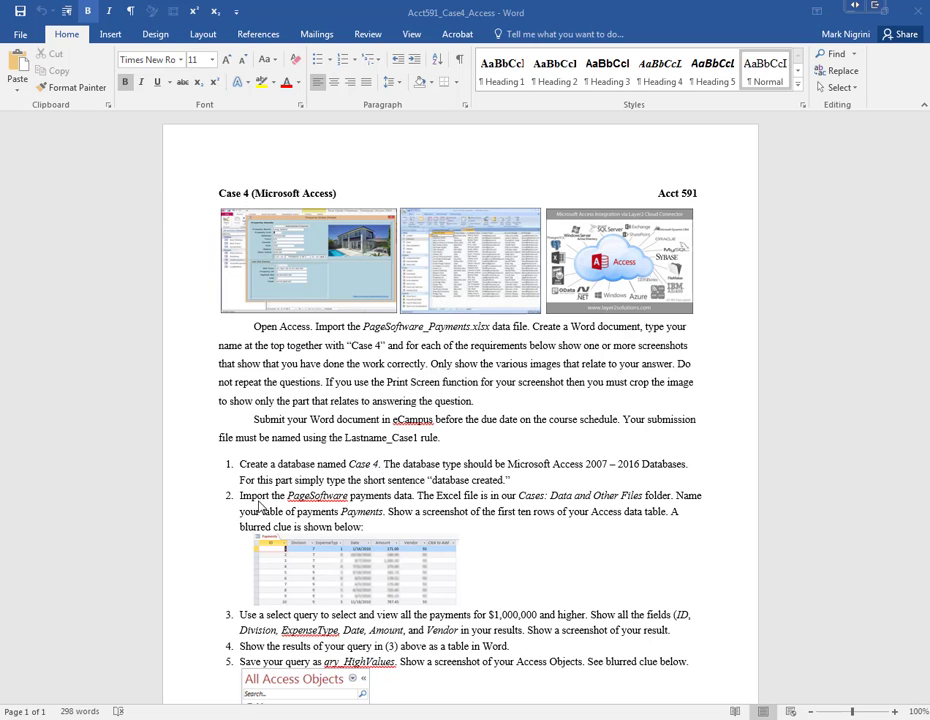
Switch to Access 2016 and start a new blank desktop database.
key("super")
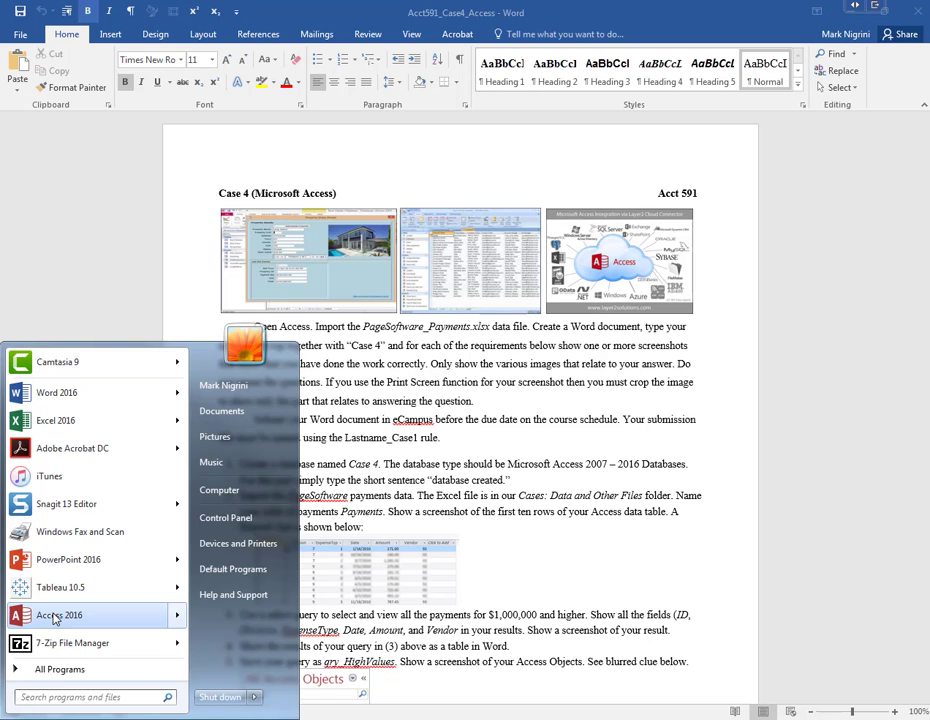
mouse_move(55, 619)
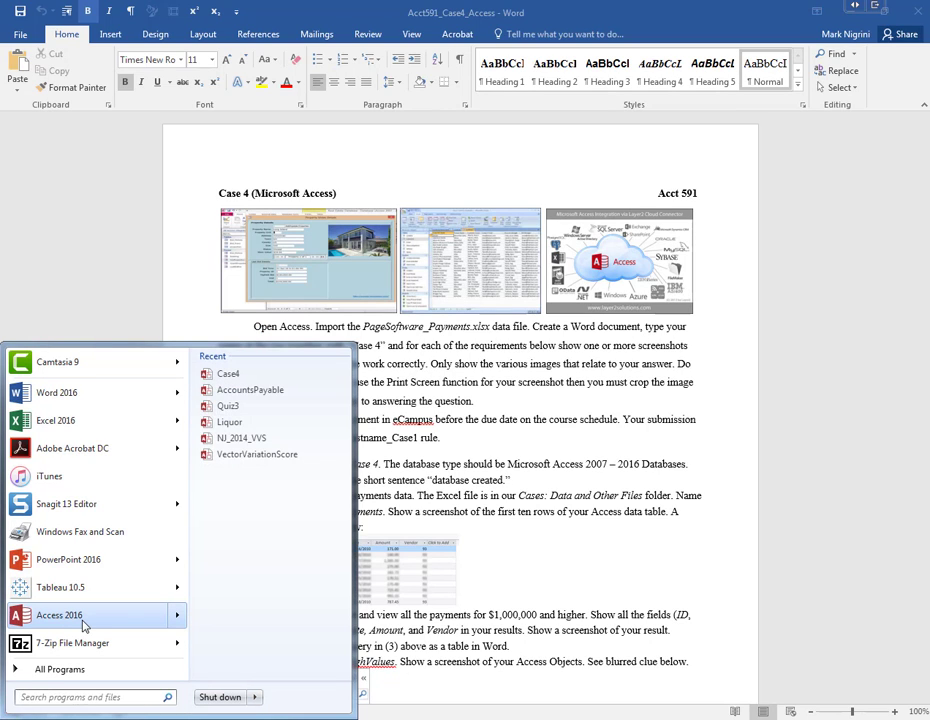
left_click(126, 620)
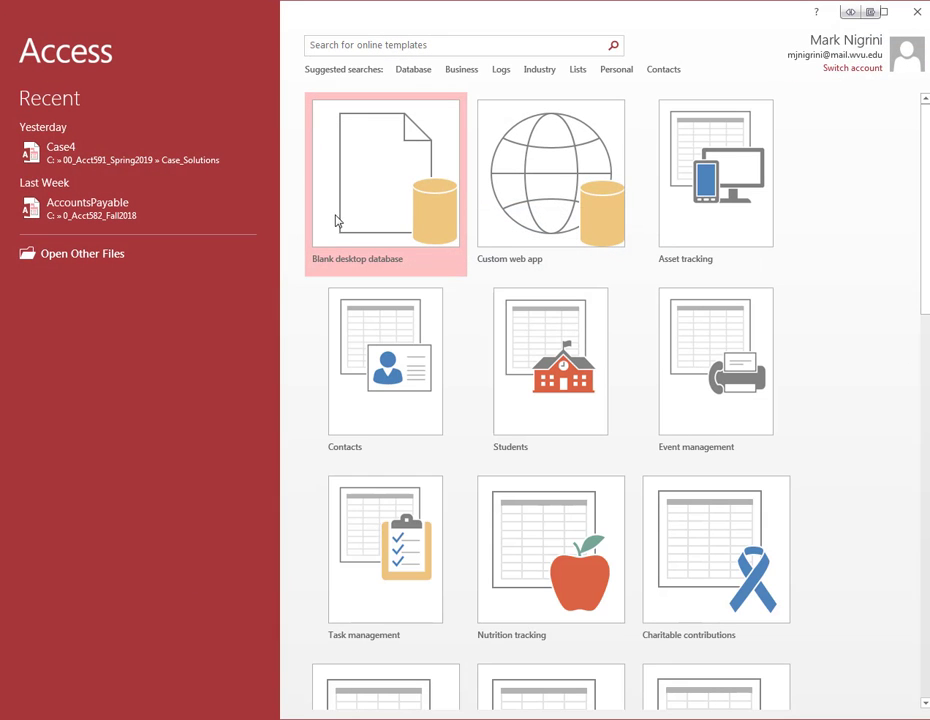
left_click(375, 172)
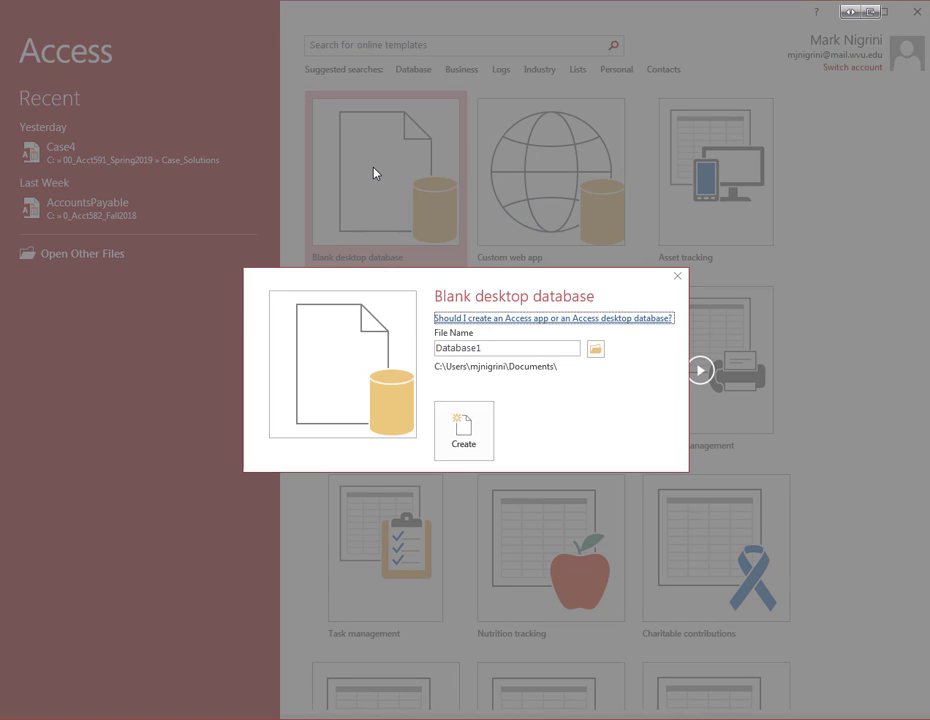
Choose the Cases_Data folder inside 00_Acct591_Spring2019 on drive C: as the new database's location.
left_click(595, 349)
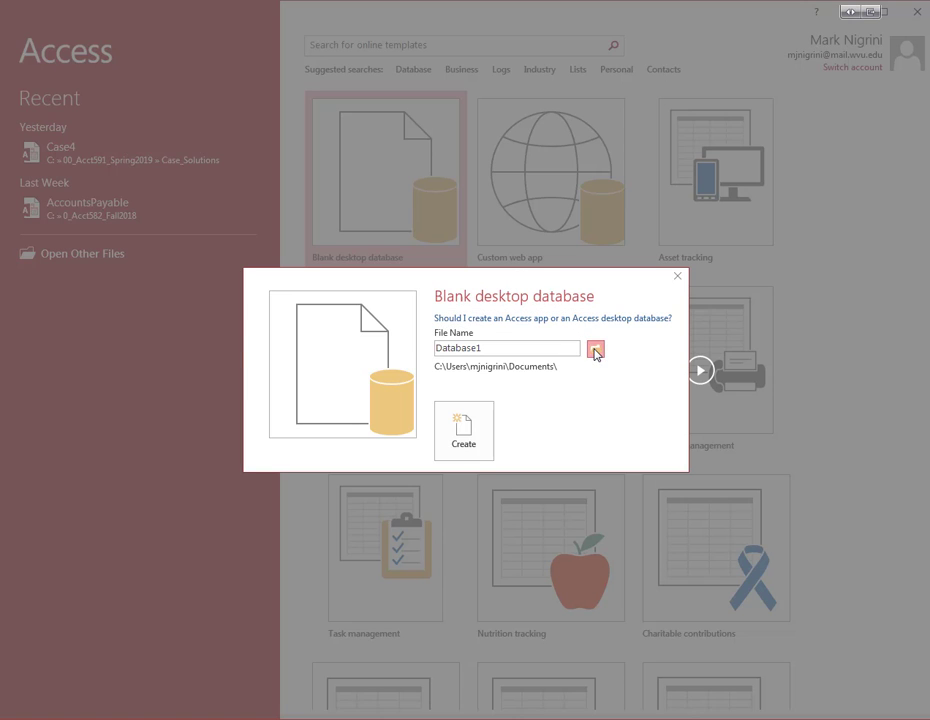
scroll(85, 165, "down", 3)
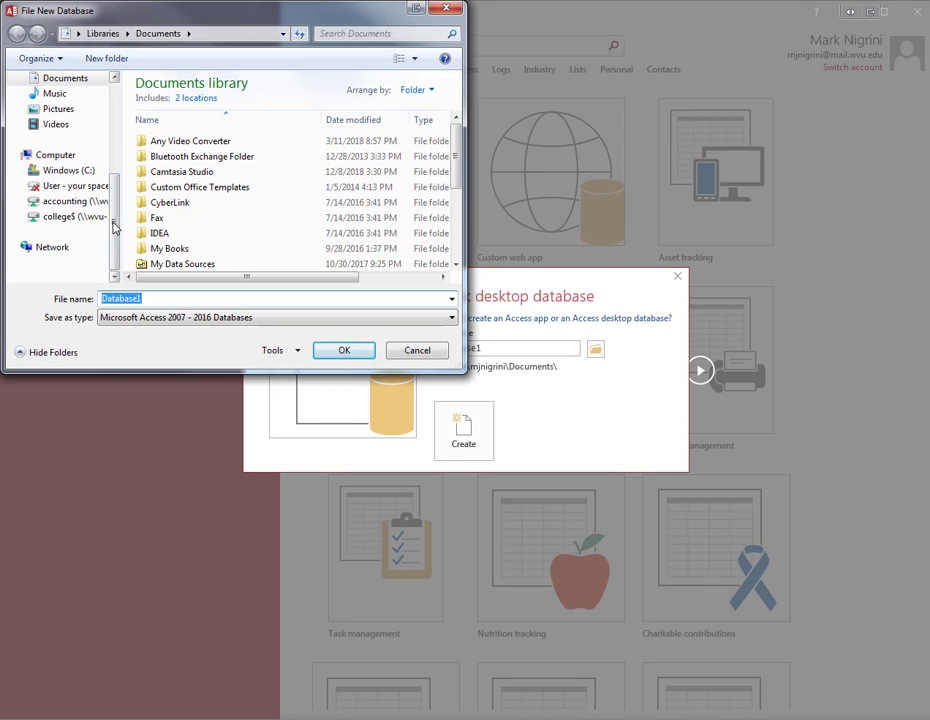
left_click(68, 171)
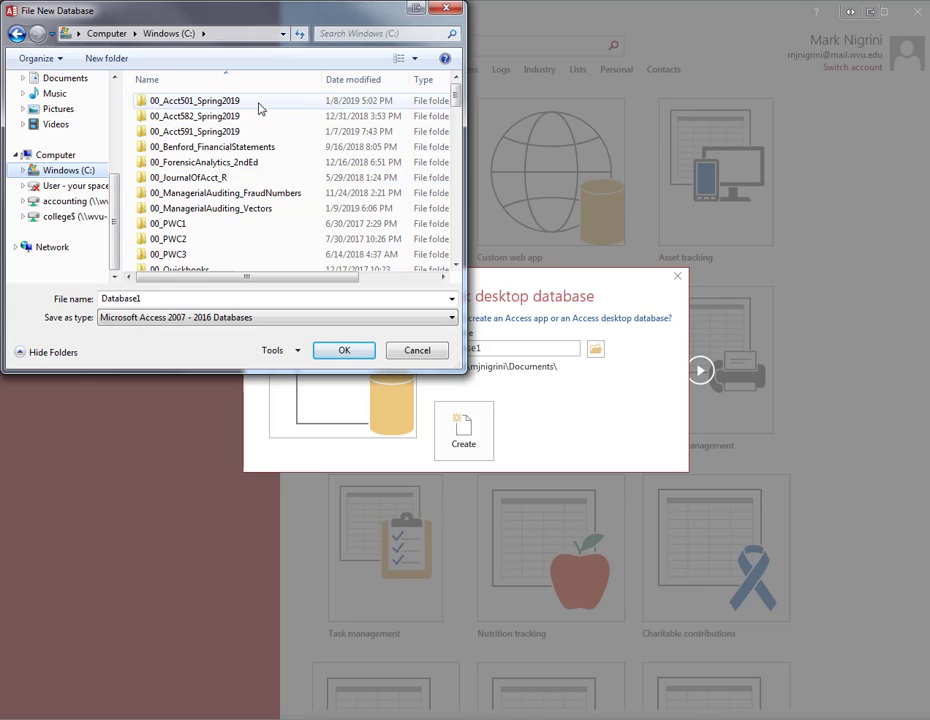
double_click(259, 109)
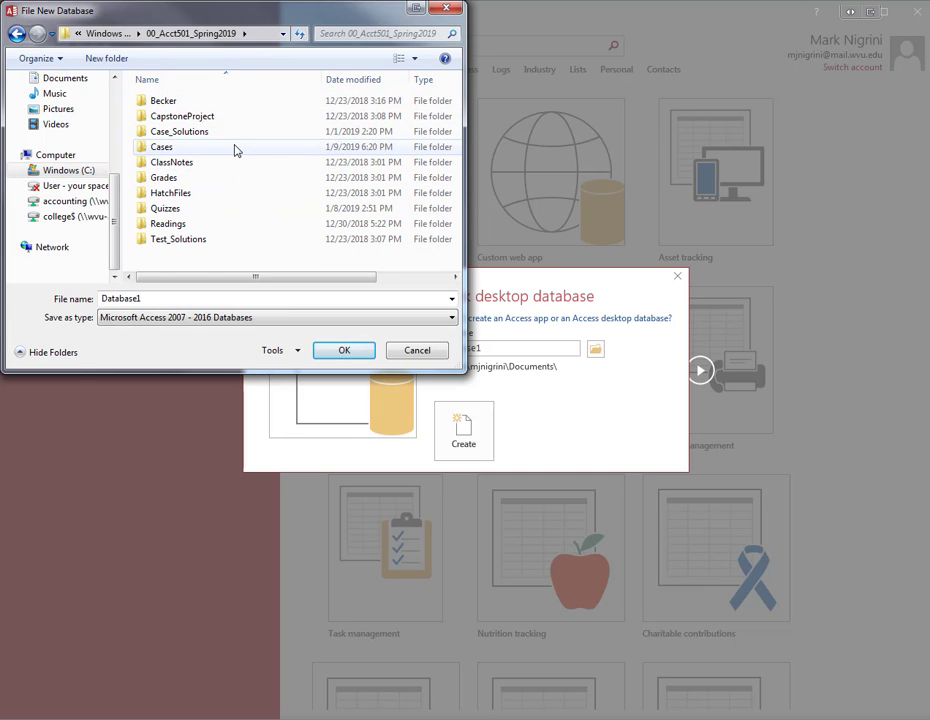
left_click(112, 34)
left_click(212, 134)
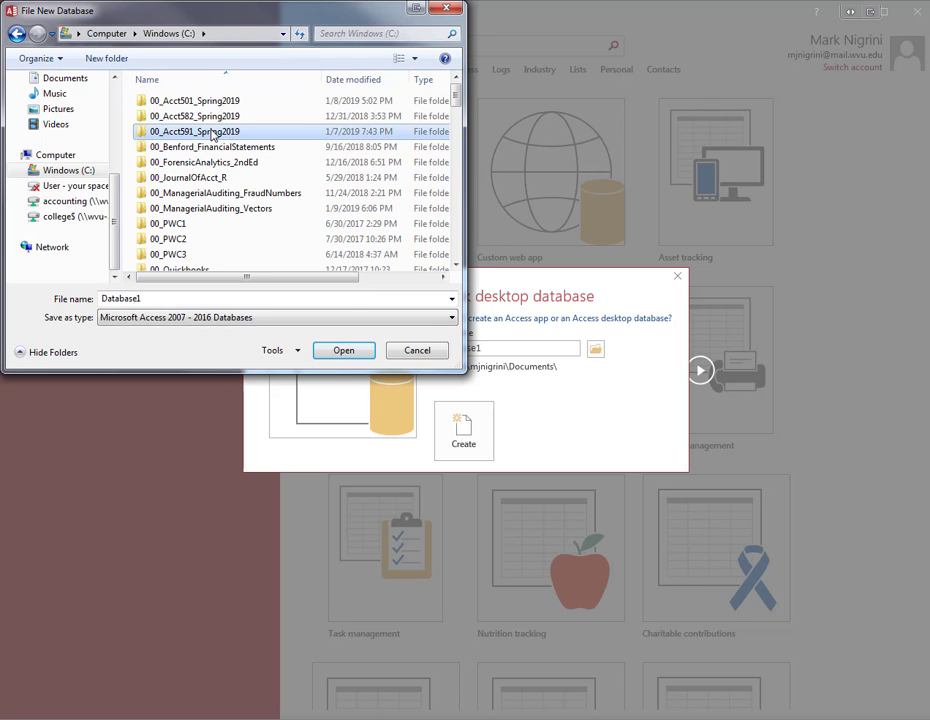
double_click(212, 134)
double_click(208, 149)
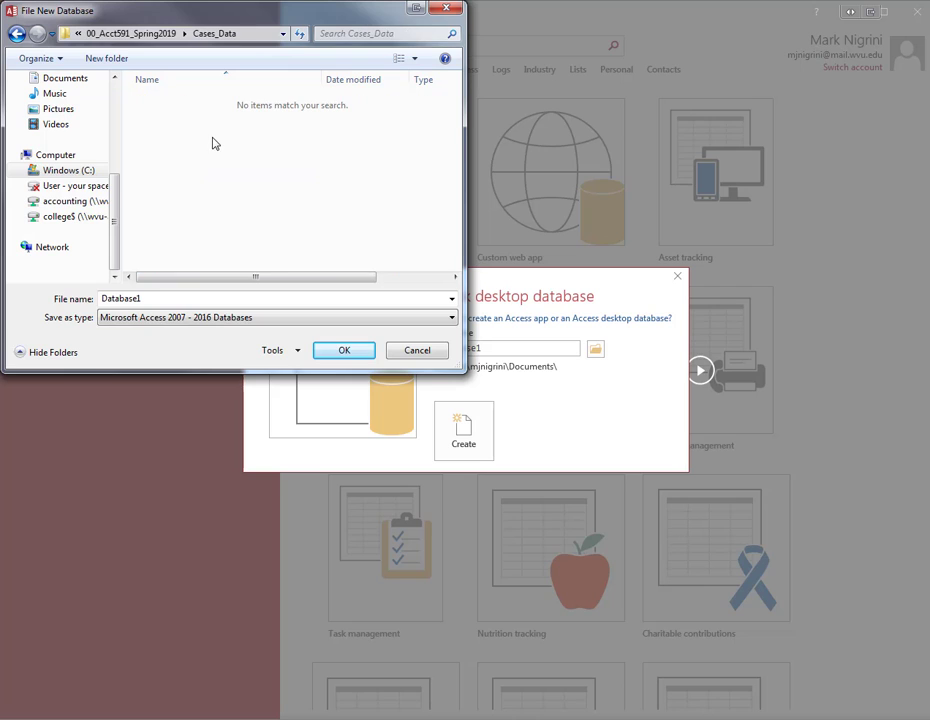
Name the database Case4 and create it as a Microsoft Access 2007 - 2016 database.
double_click(270, 303)
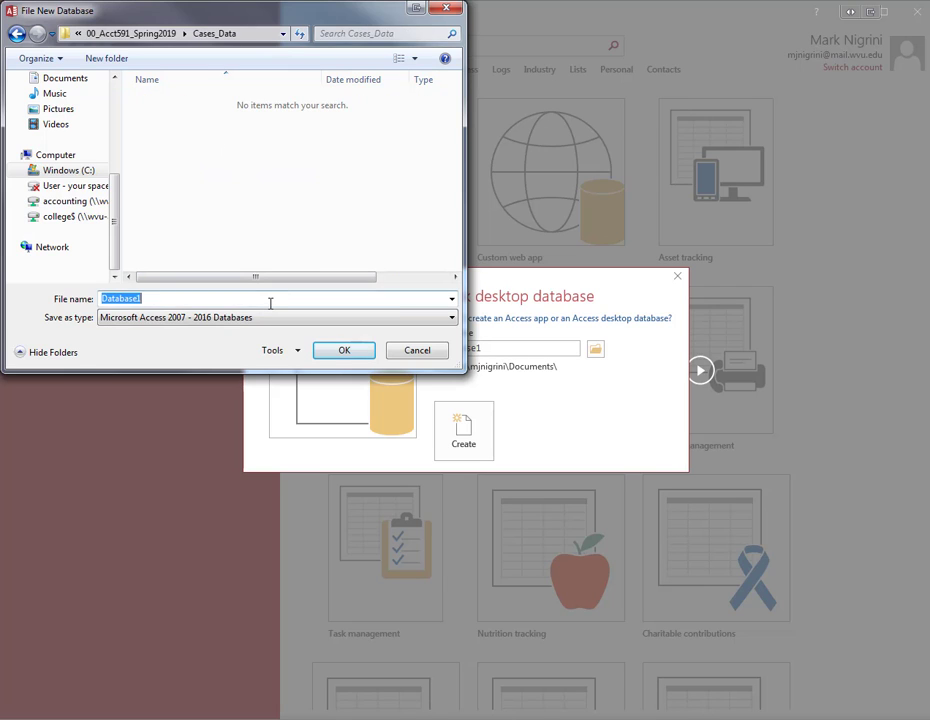
type("Case")
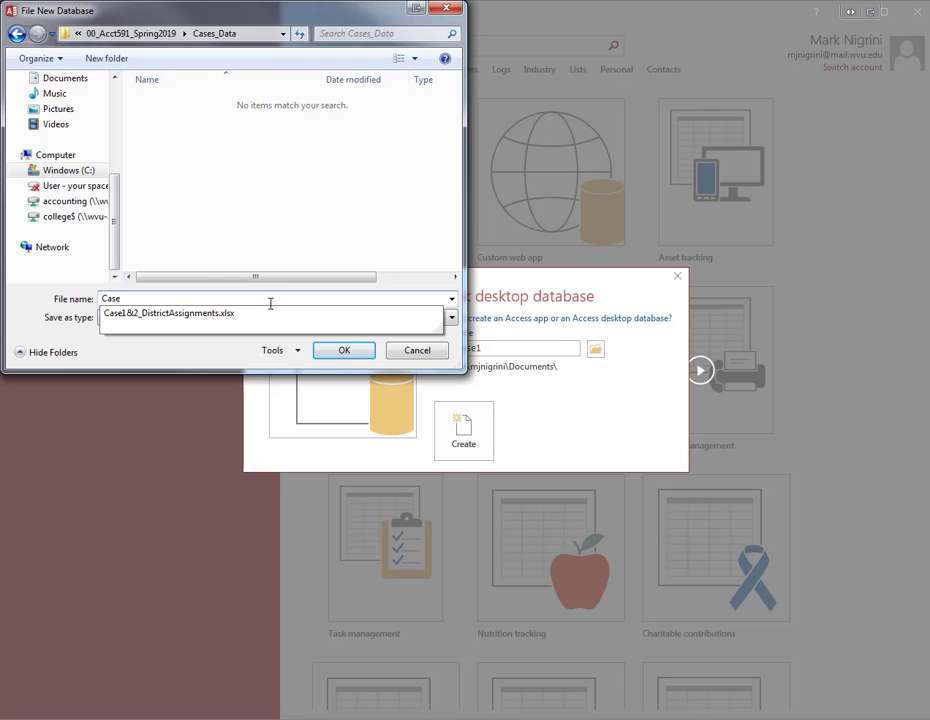
type("4")
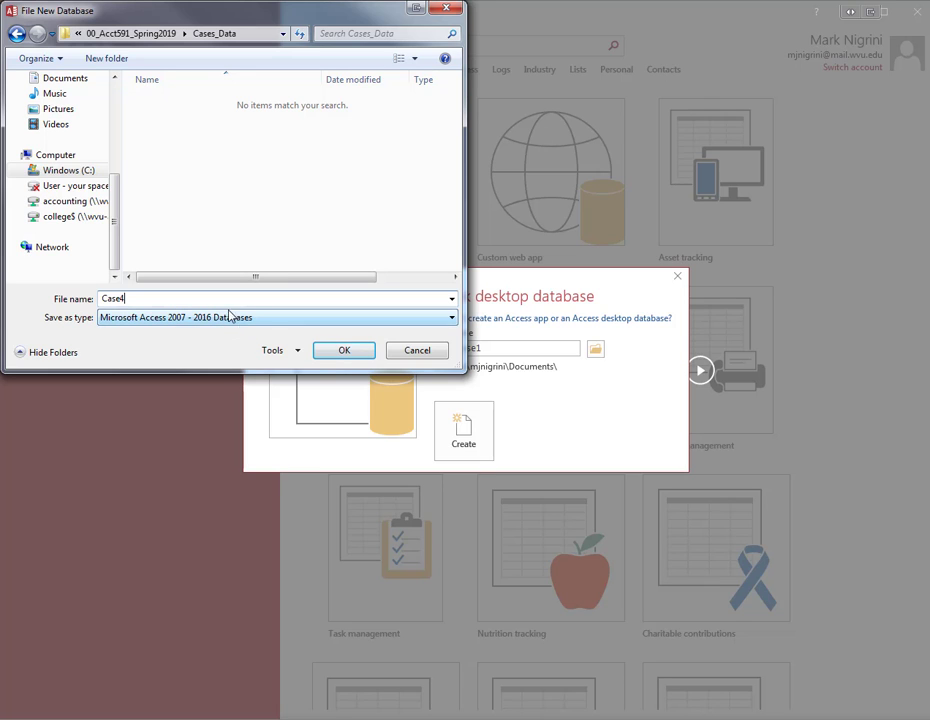
left_click(347, 351)
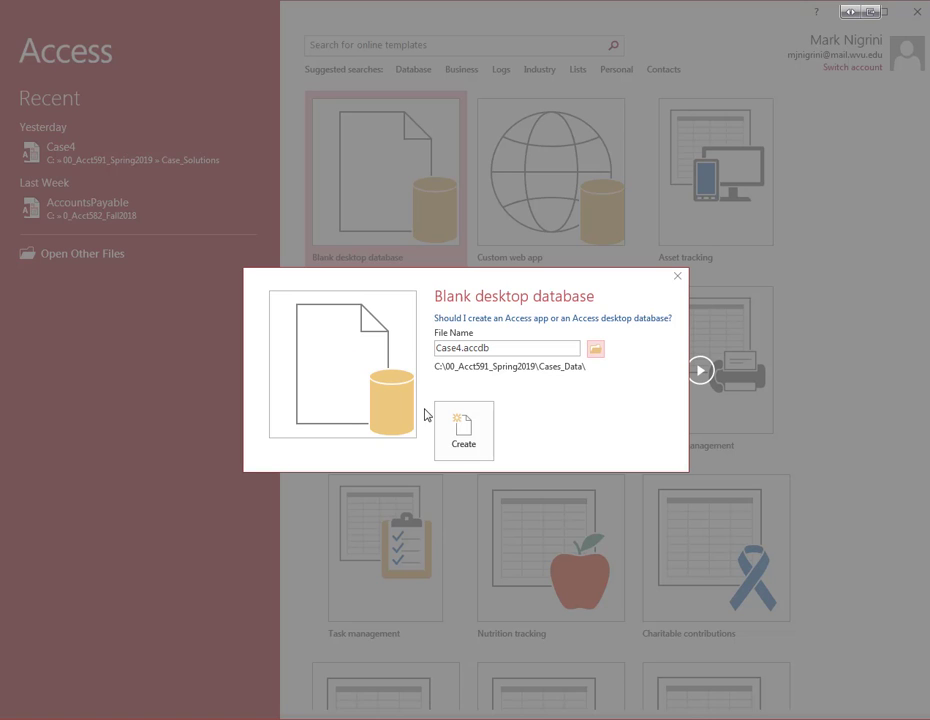
left_click(467, 436)
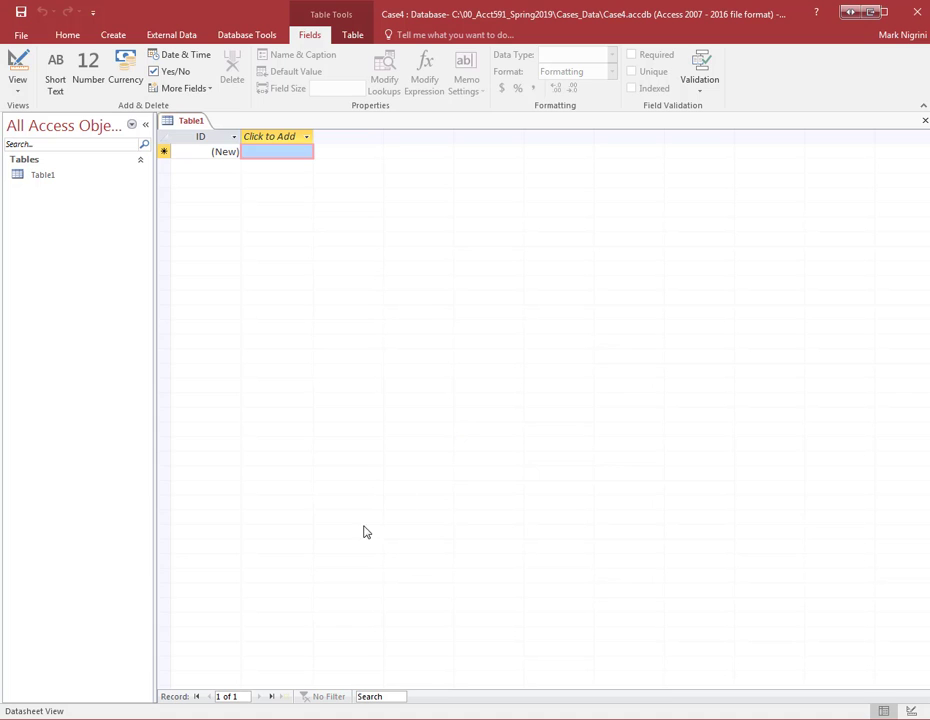
Switch to the Case 4 answer document in Word and enter "Case 4, database created." under Part 1.
mouse_move(471, 719)
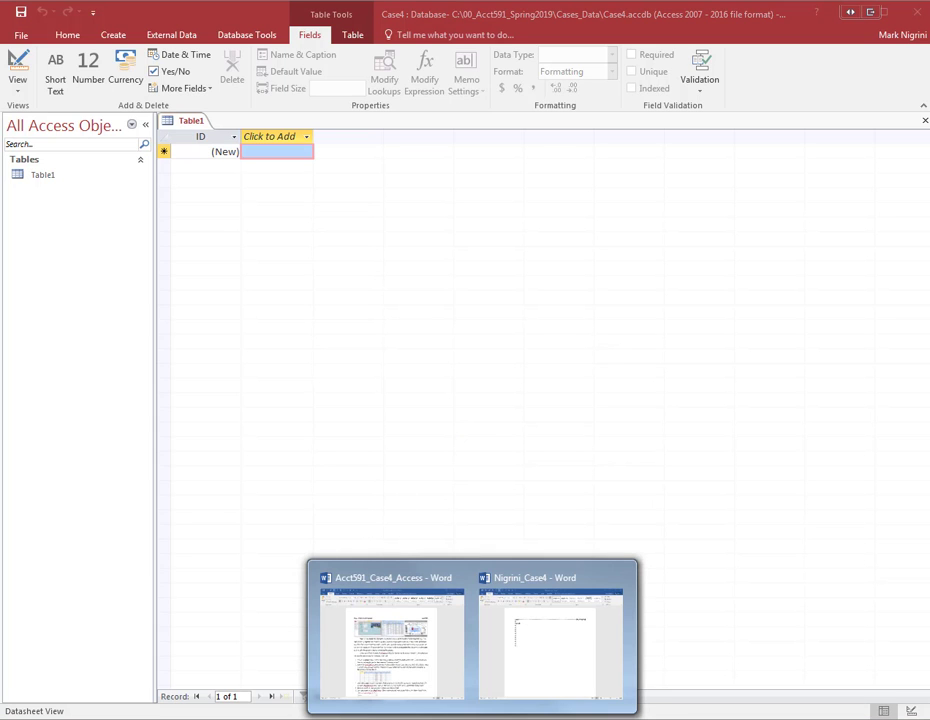
left_click(426, 662)
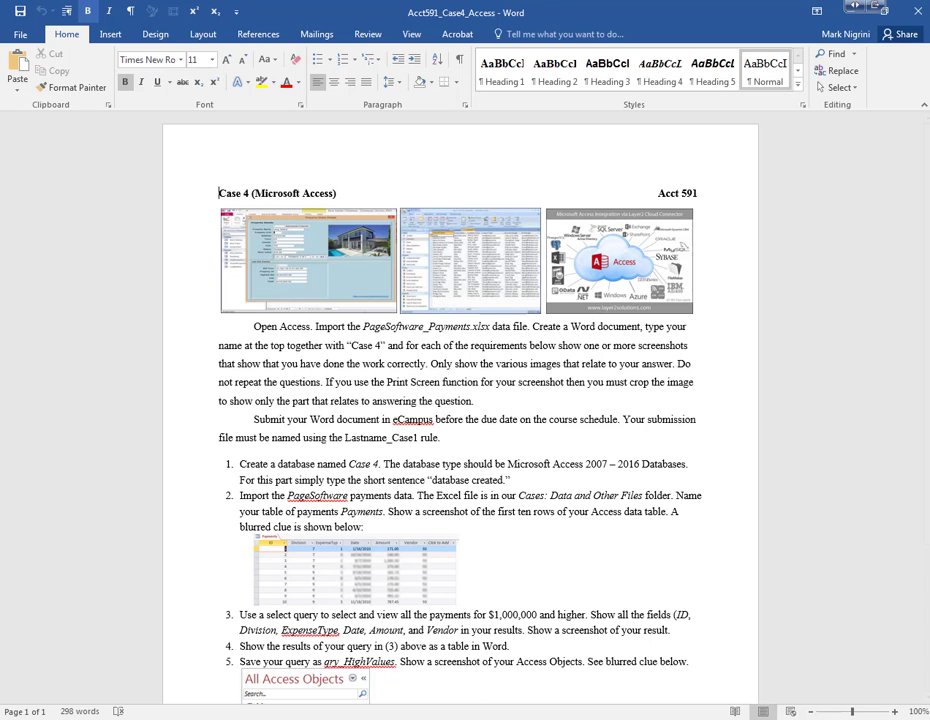
mouse_move(471, 719)
left_click(530, 650)
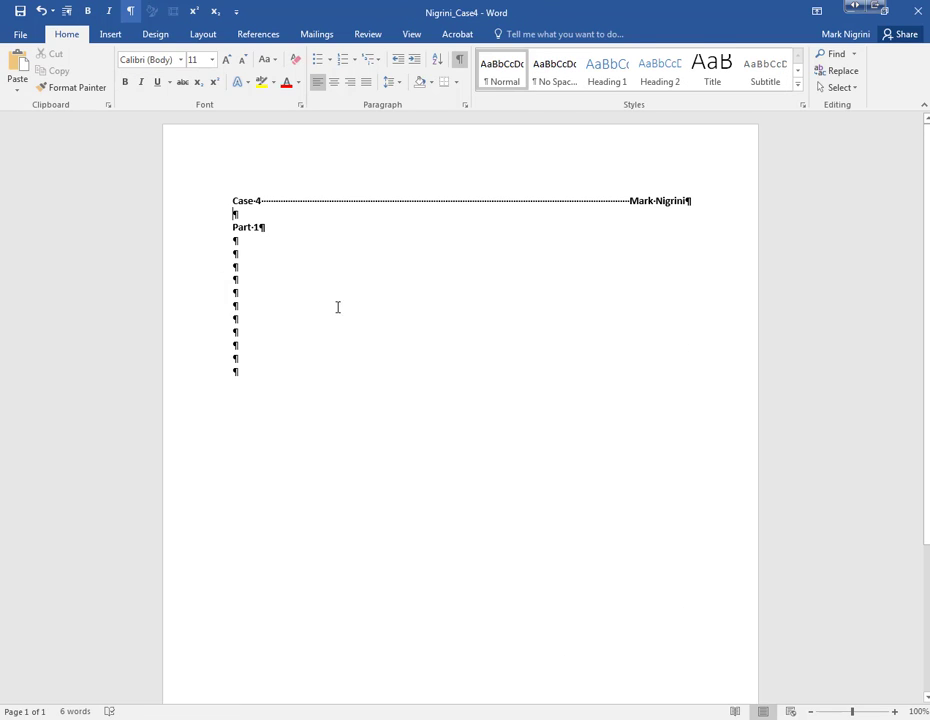
left_click(257, 256)
type("Case 4")
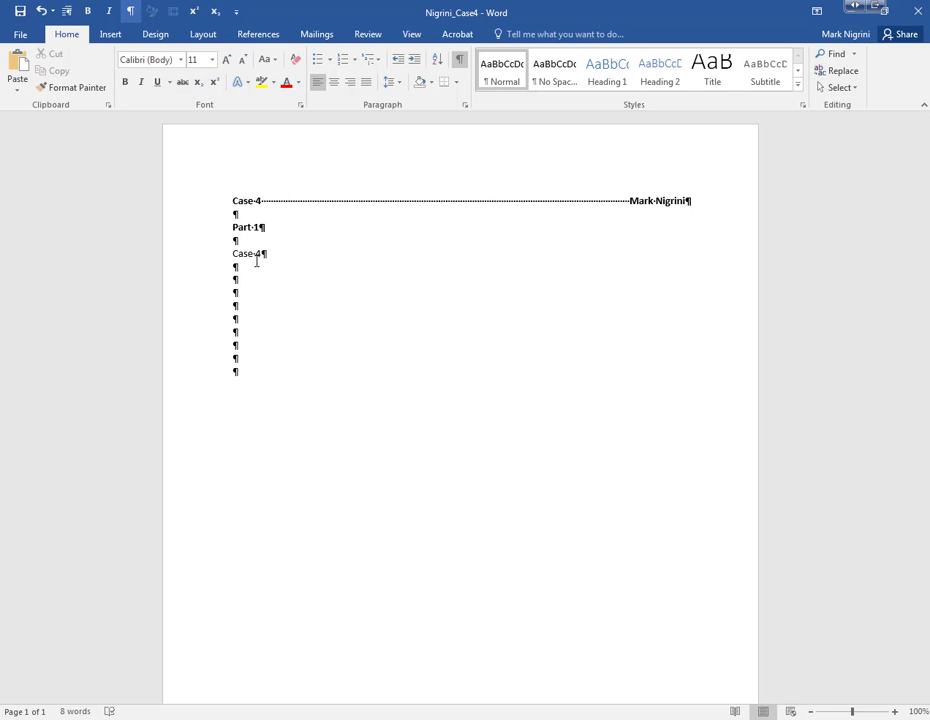
type(", database created")
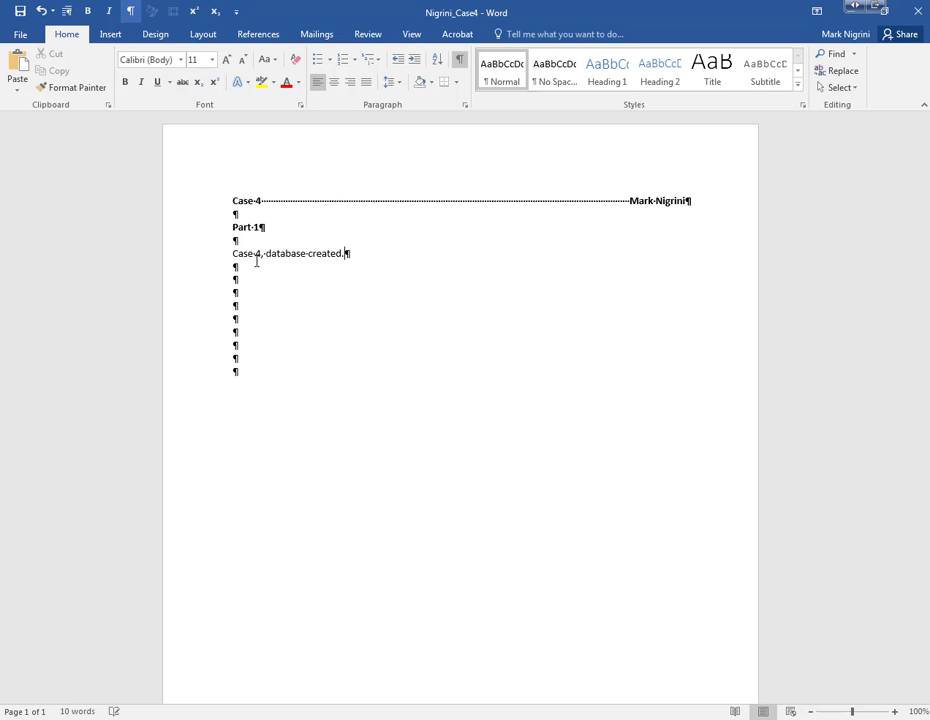
type(".")
Add a bold "Part 2" heading a few lines below the Part 1 answer.
key("Return")
key("Return")
key("Return")
type("Part 2")
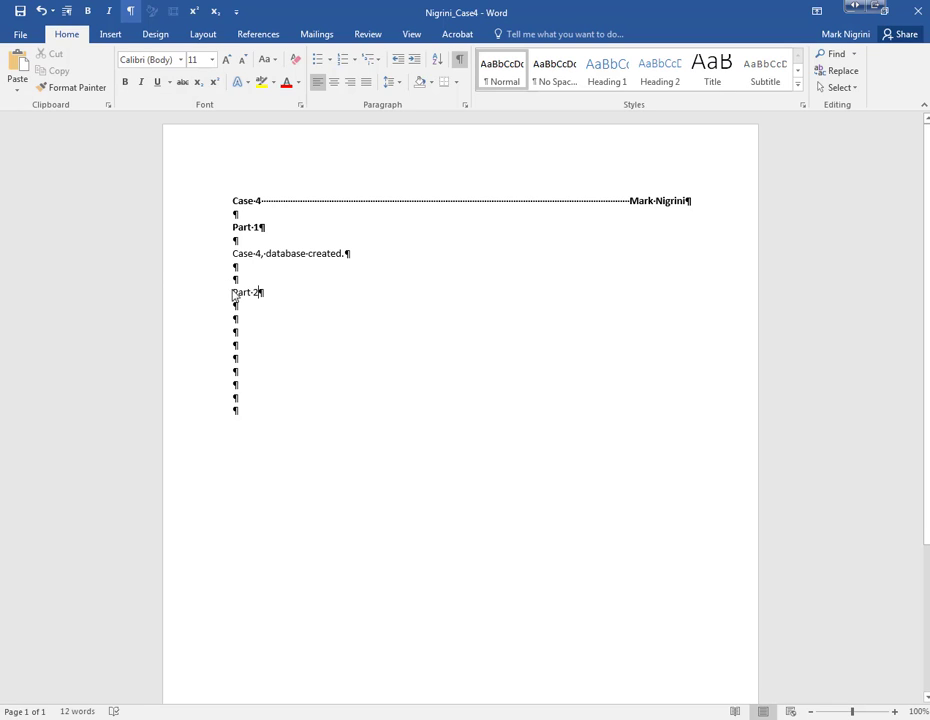
left_click_drag(234, 294, 268, 293)
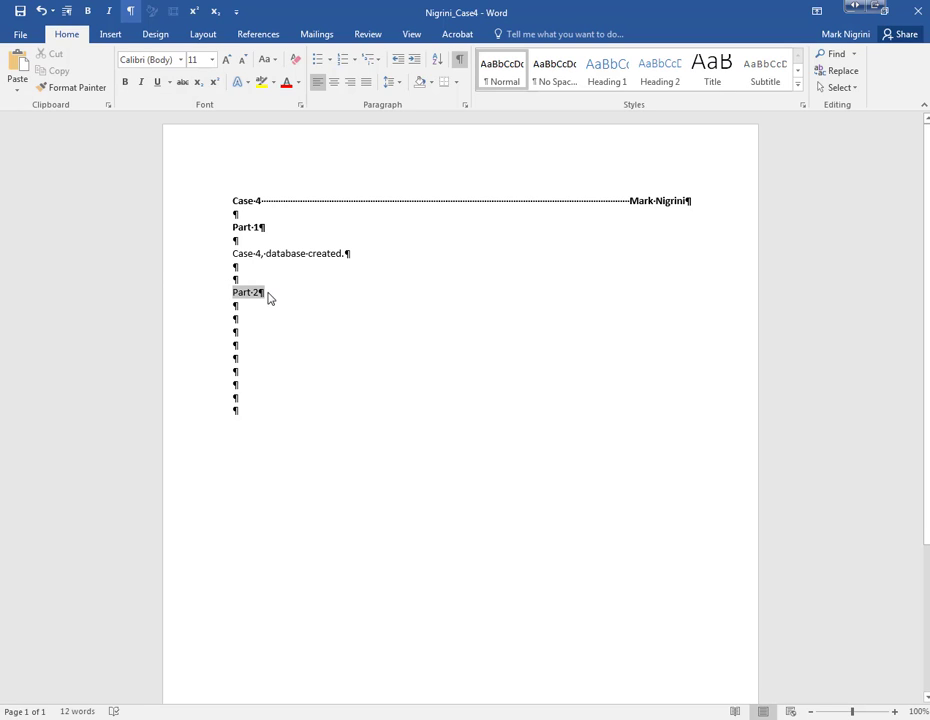
left_click(130, 90)
Consult the Acct591_Case4_Access instructions in Word, then switch to Access and start an Excel spreadsheet import.
mouse_move(472, 719)
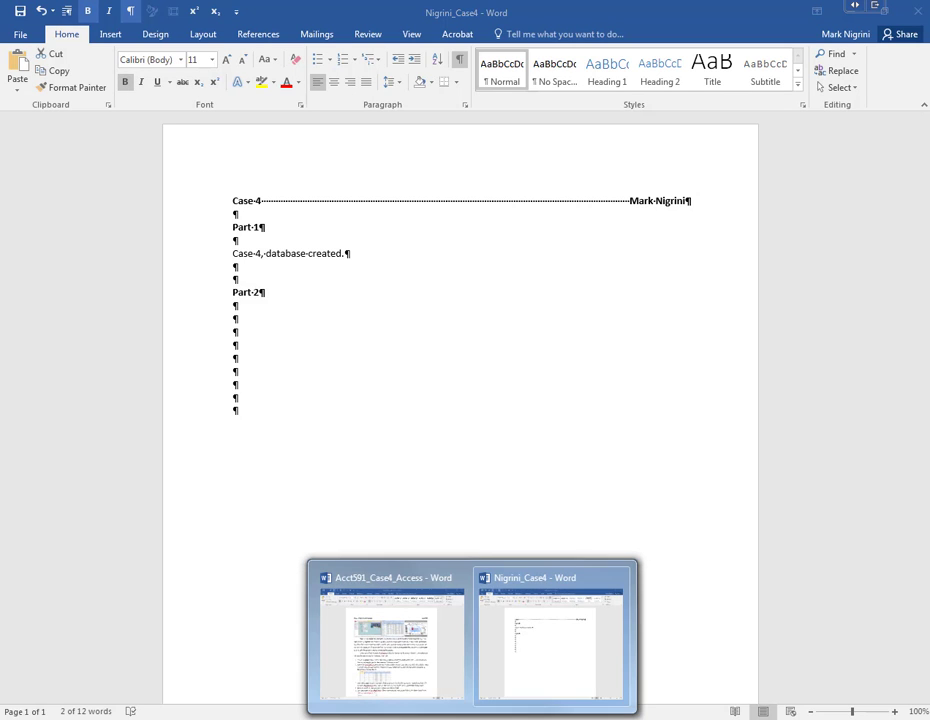
left_click(423, 686)
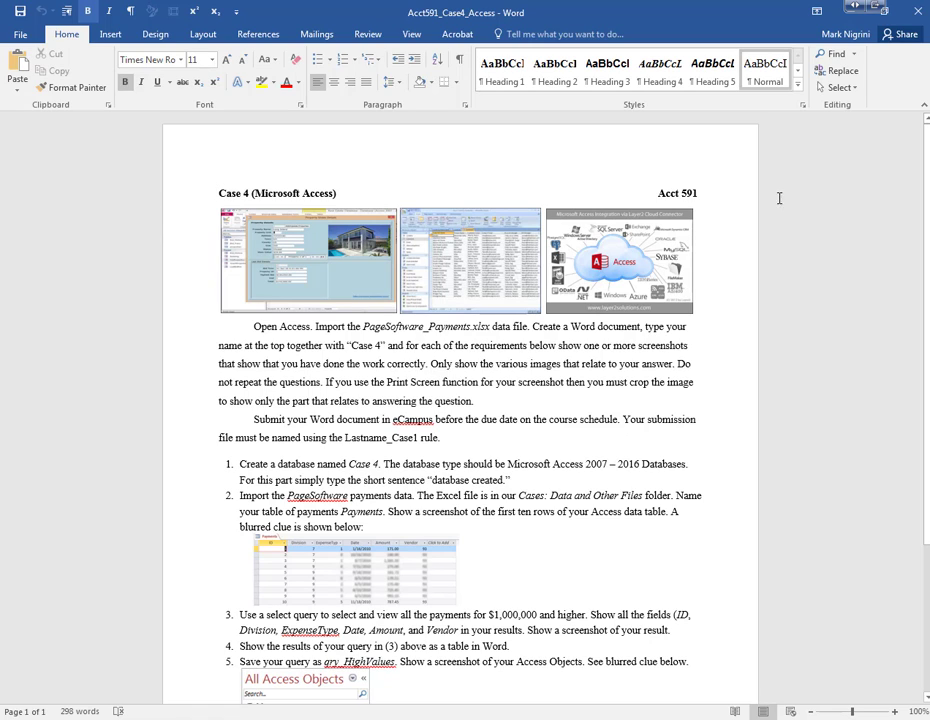
left_click(530, 718)
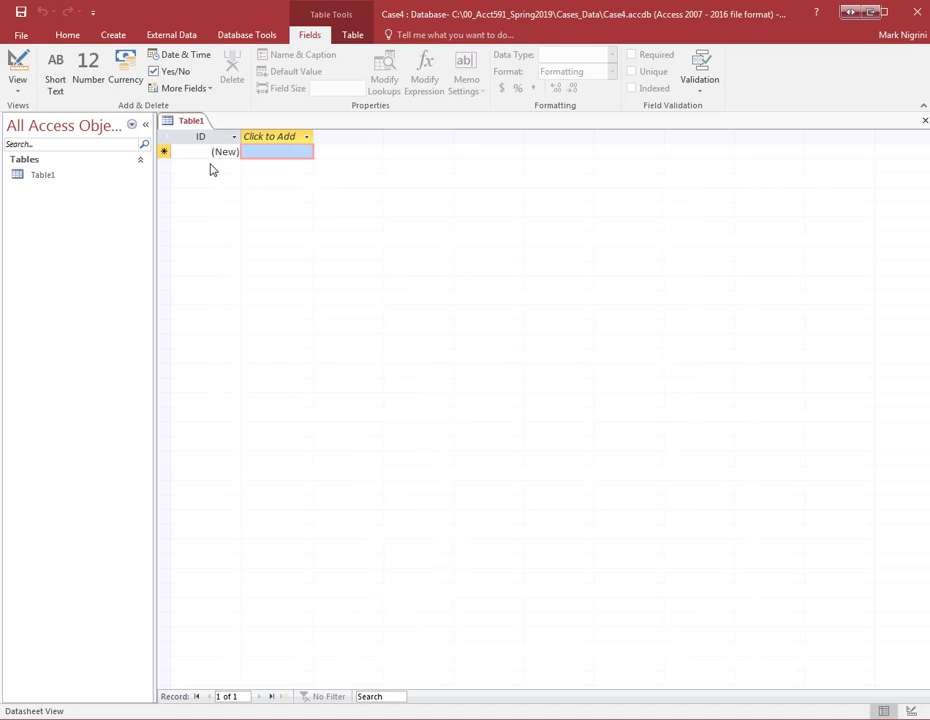
left_click(158, 36)
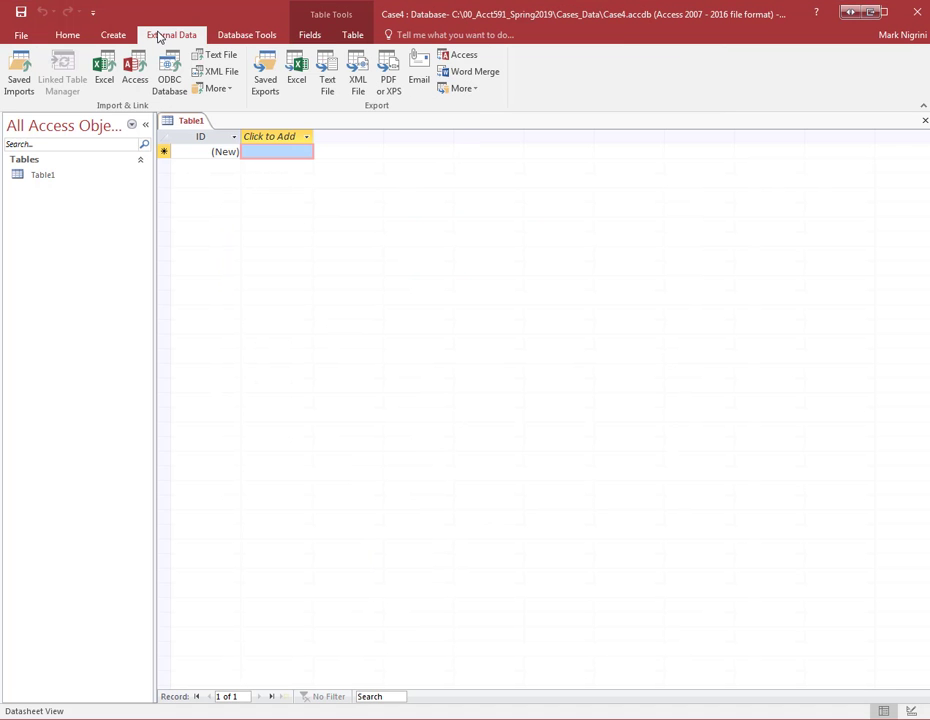
left_click(104, 80)
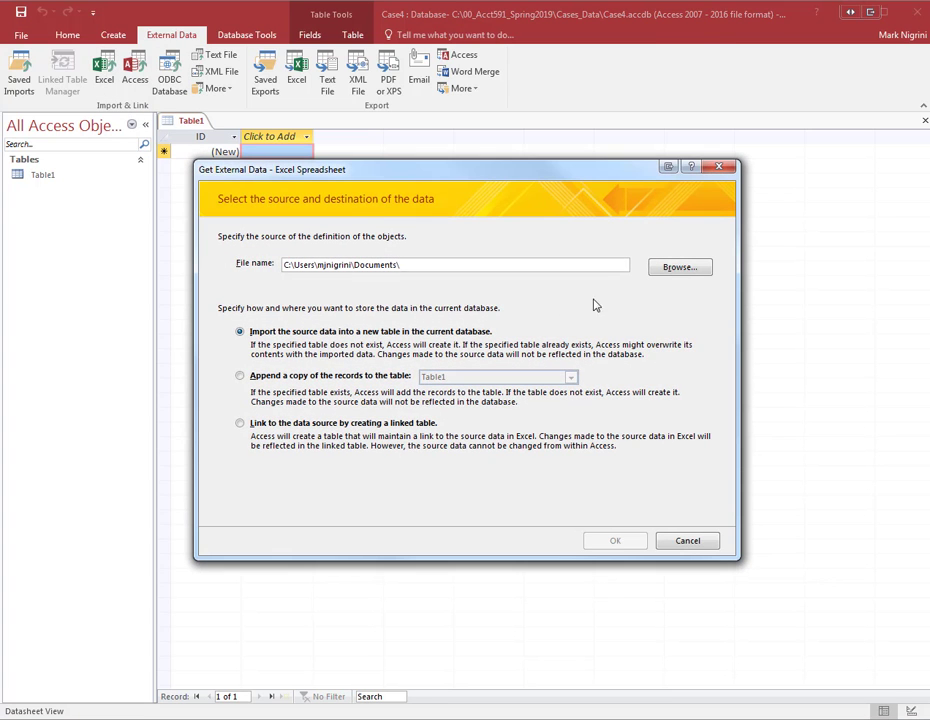
Select PageSoftware_Payments.xlsx from the Cases_Data folder in C:\00_Acct591_Spring2019 as the import source.
left_click(684, 270)
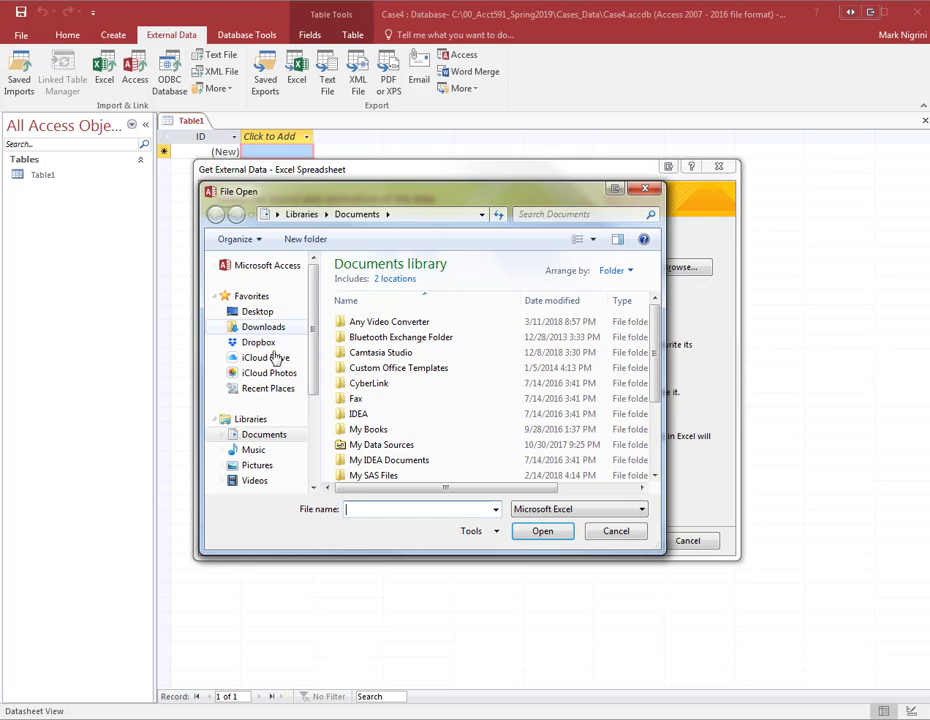
scroll(305, 445, "down", 3)
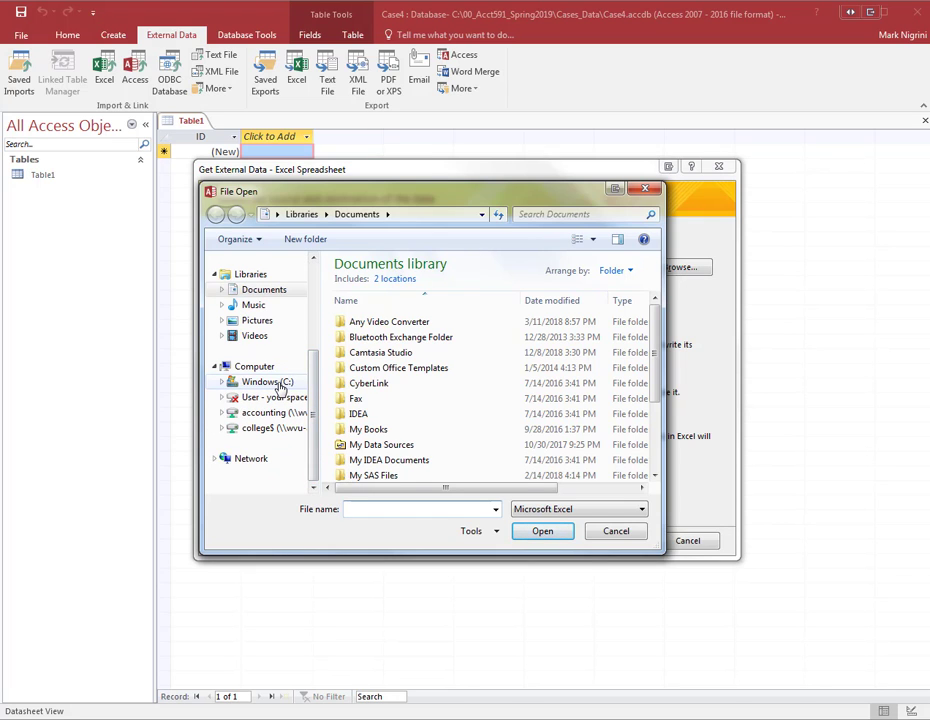
left_click(279, 384)
double_click(415, 305)
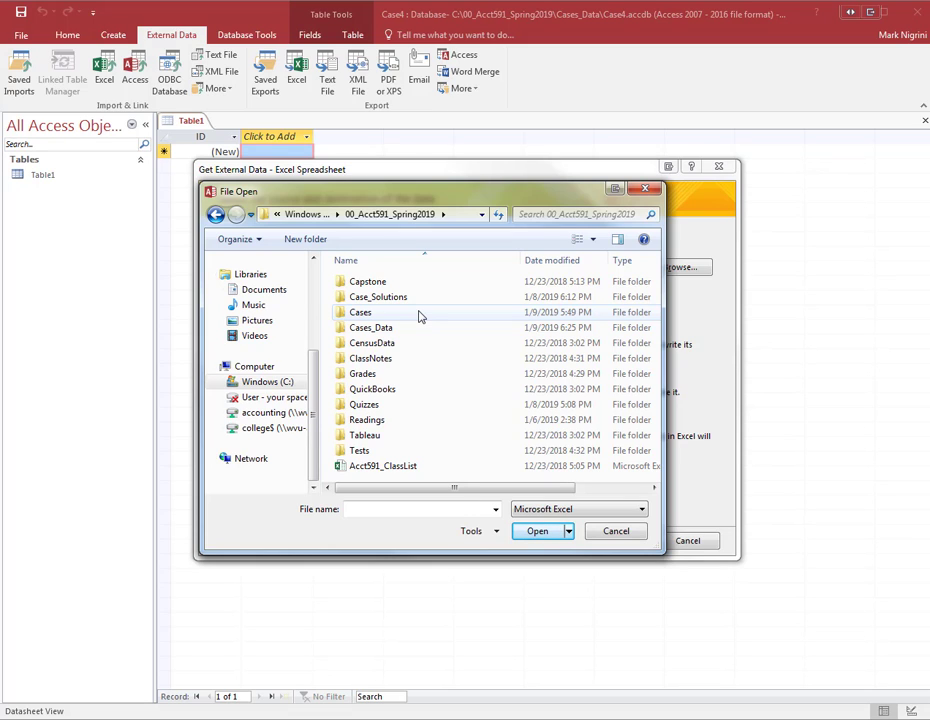
double_click(421, 327)
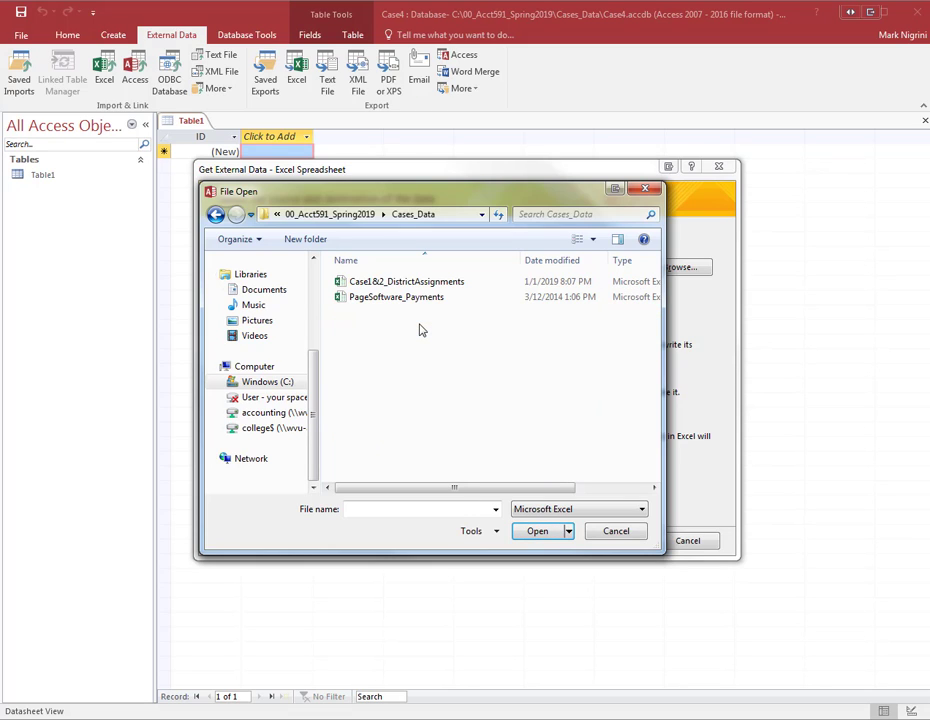
left_click(400, 297)
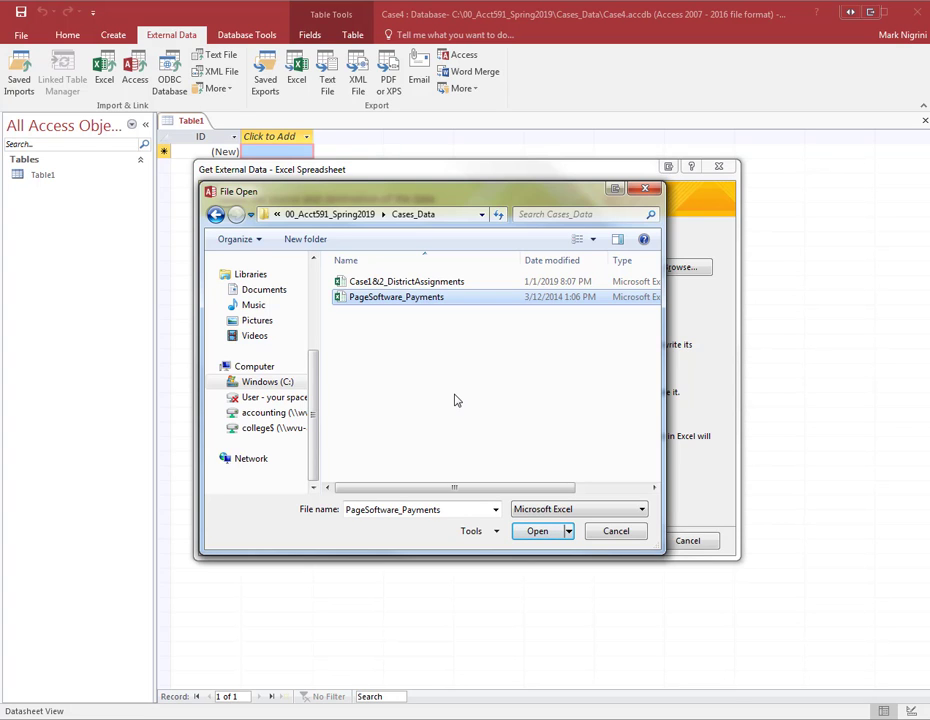
left_click(540, 535)
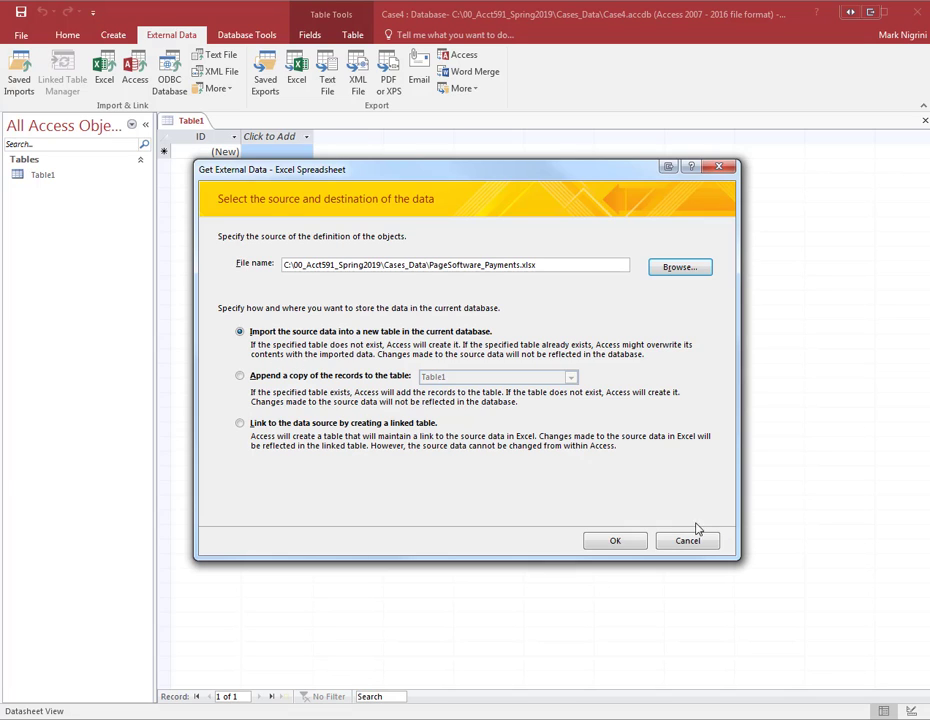
Import the data into a new table using the first-row column headings, and review the options of the ExpenseType, Date, Amount and Vendor fields.
left_click(616, 542)
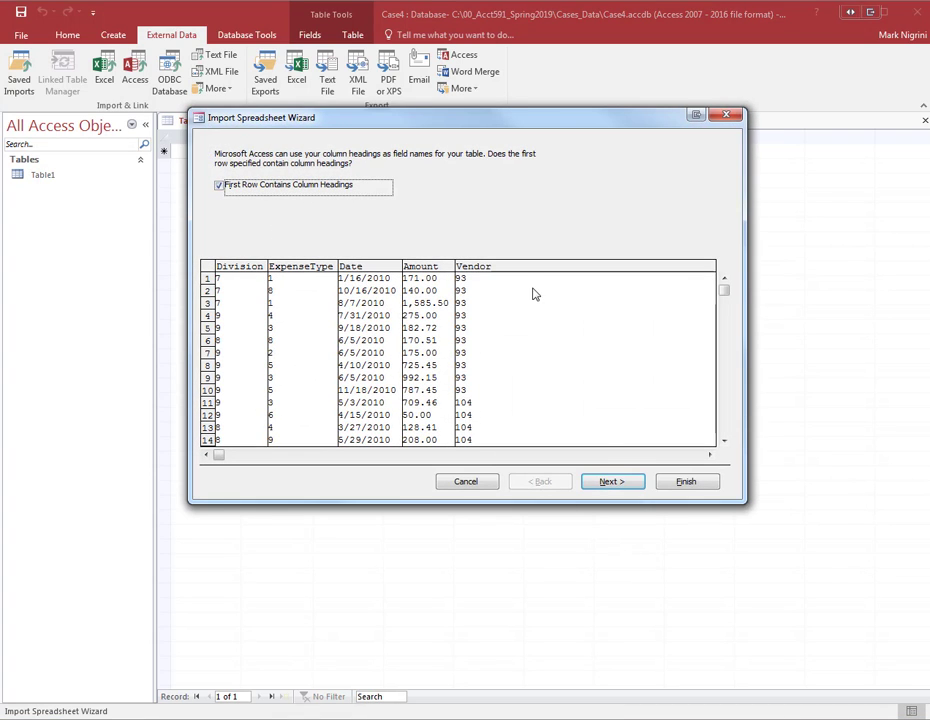
left_click(614, 483)
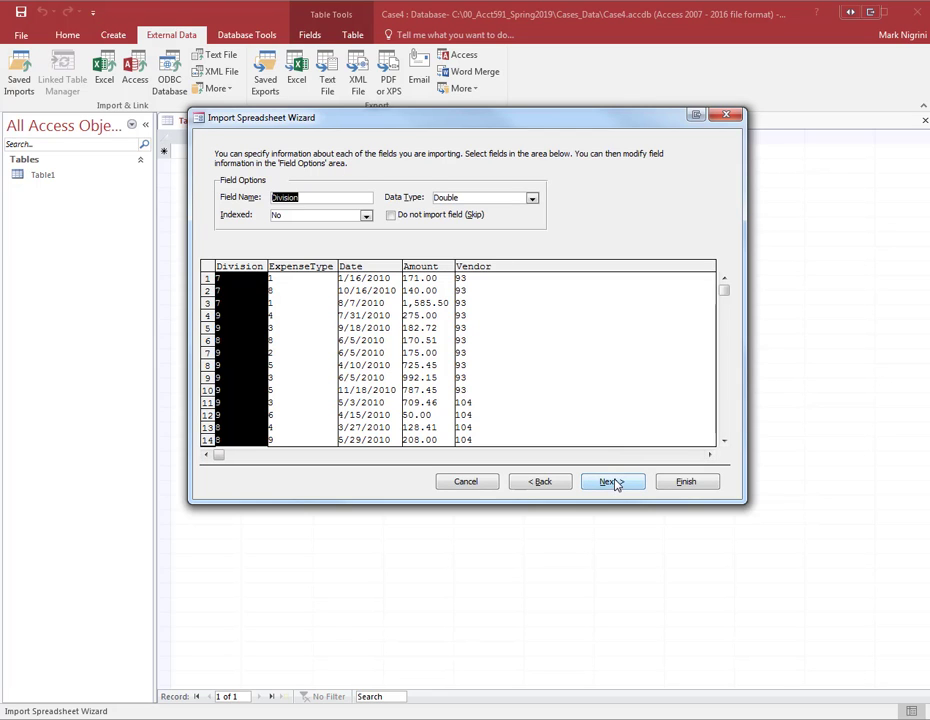
left_click(305, 278)
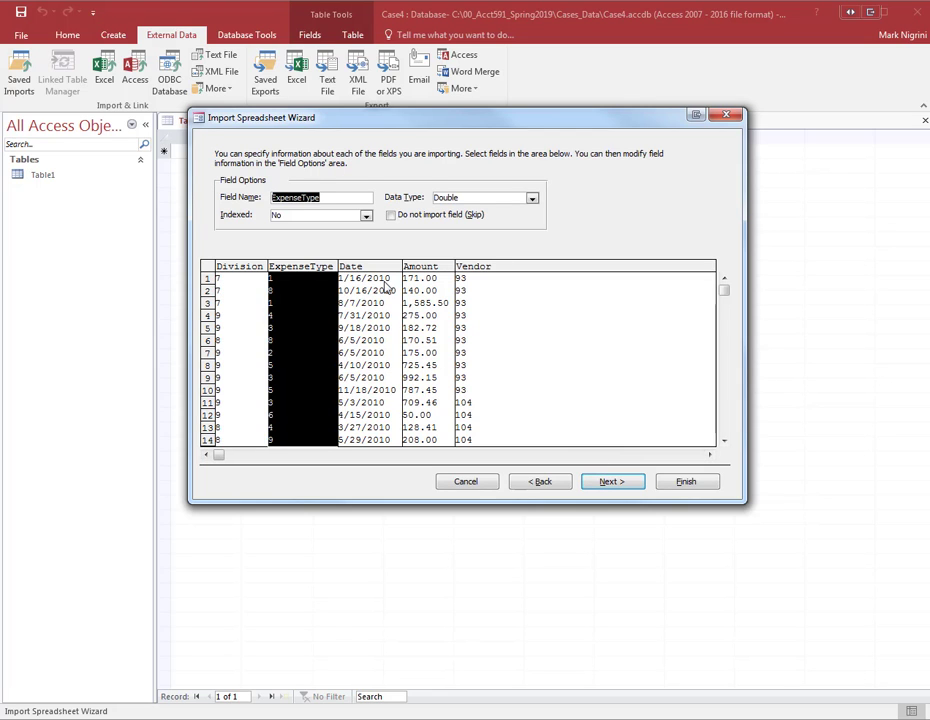
left_click(372, 282)
left_click(430, 281)
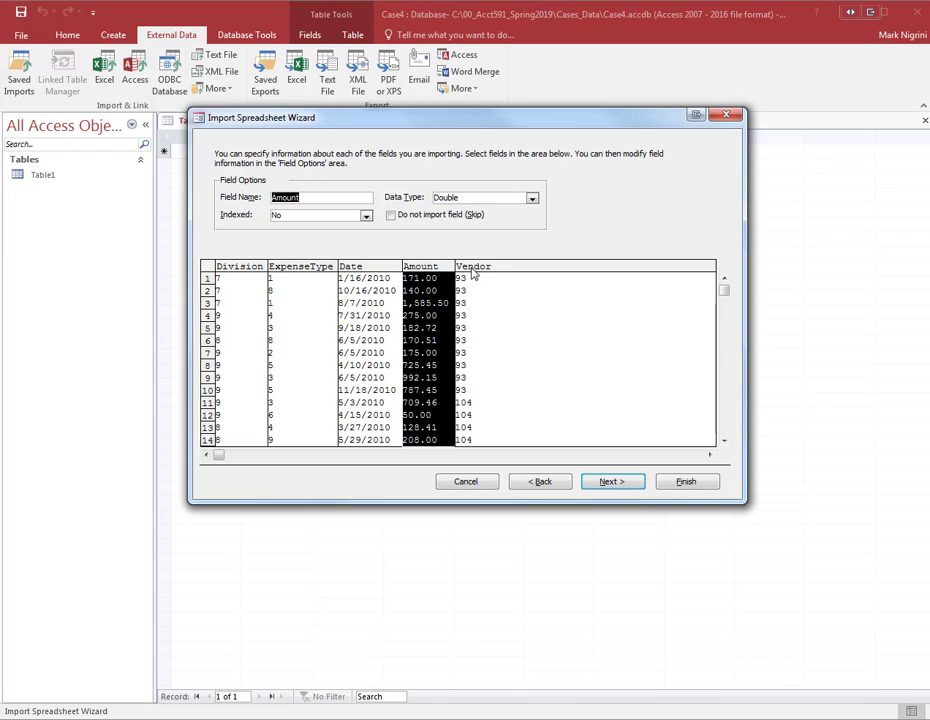
left_click(472, 278)
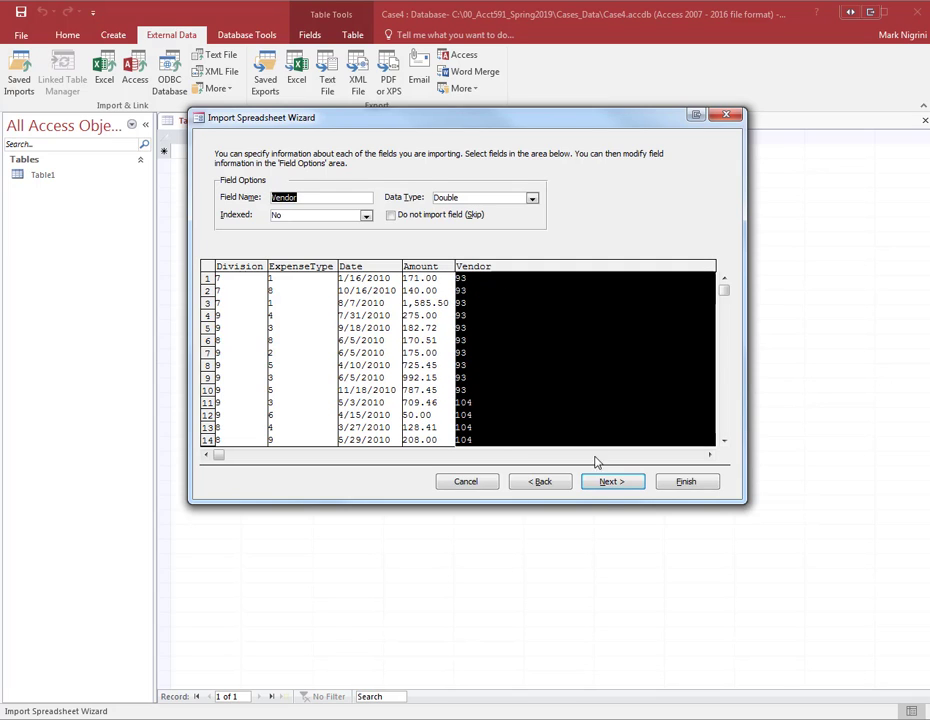
left_click(608, 487)
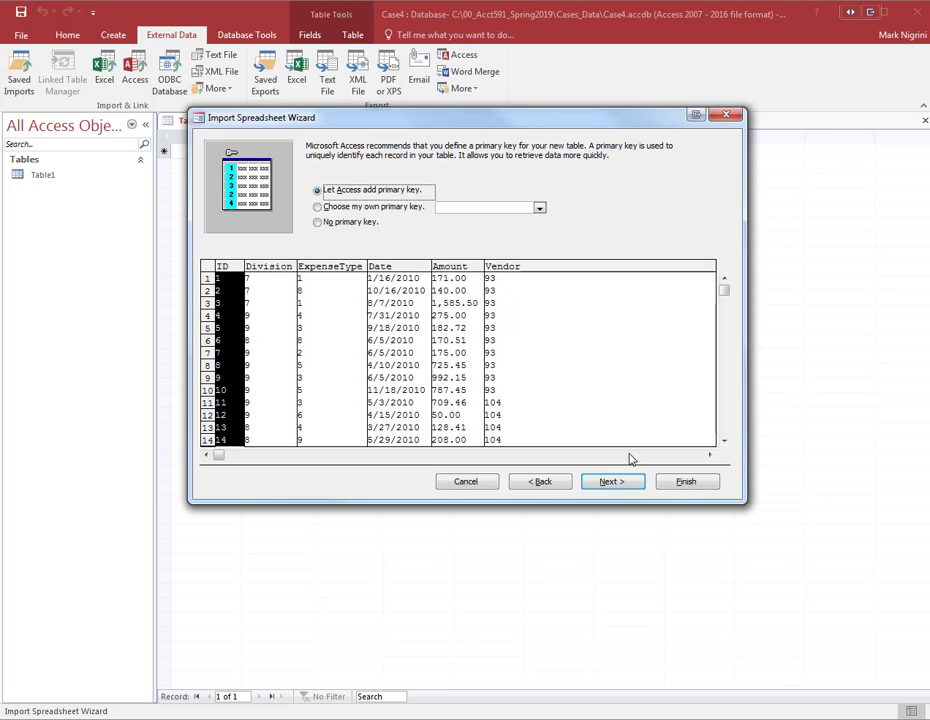
Let Access add the primary key, name the imported table Payments, and finish the import without saving the import steps.
left_click(629, 485)
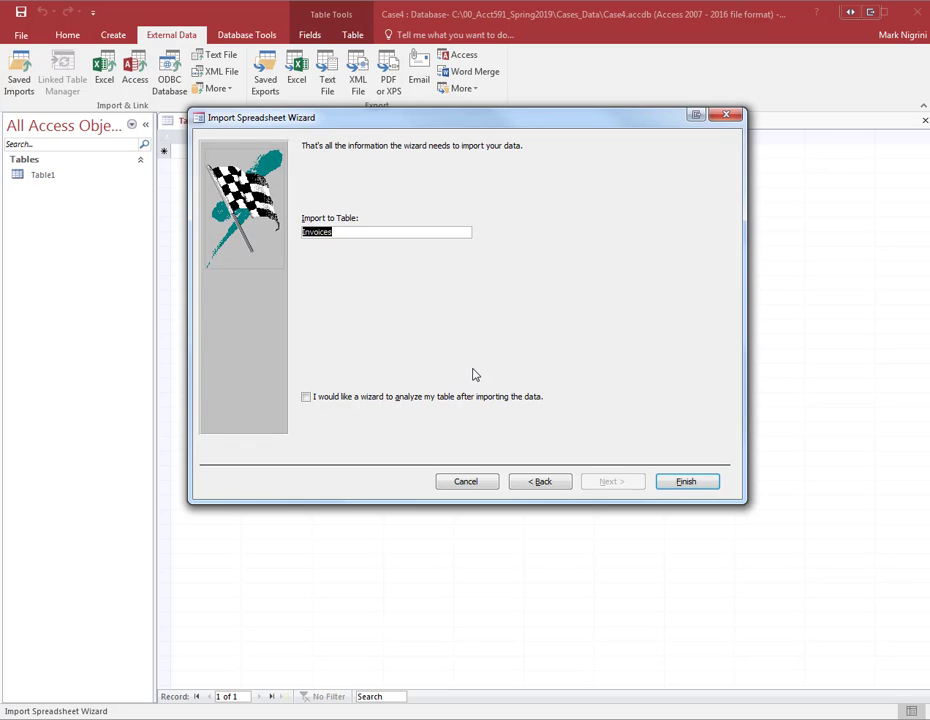
type("Payments")
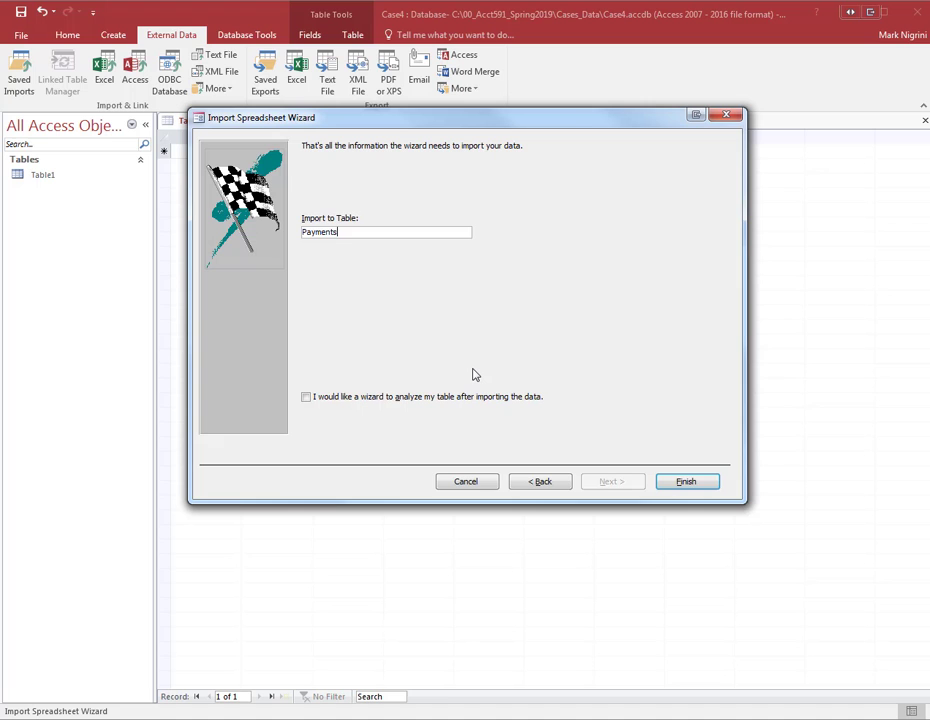
left_click(686, 483)
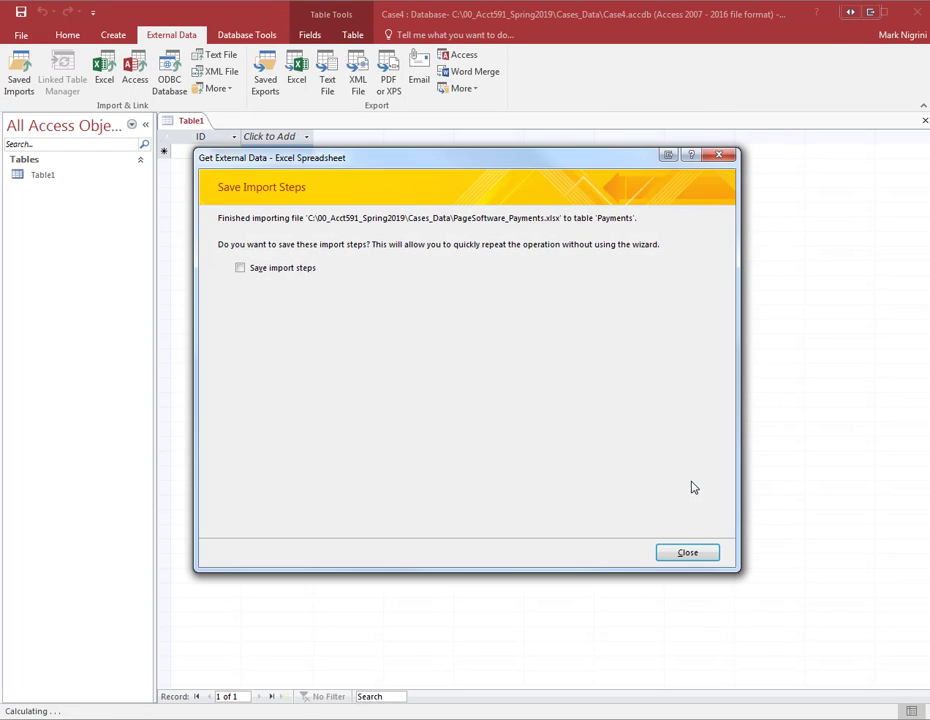
left_click(688, 553)
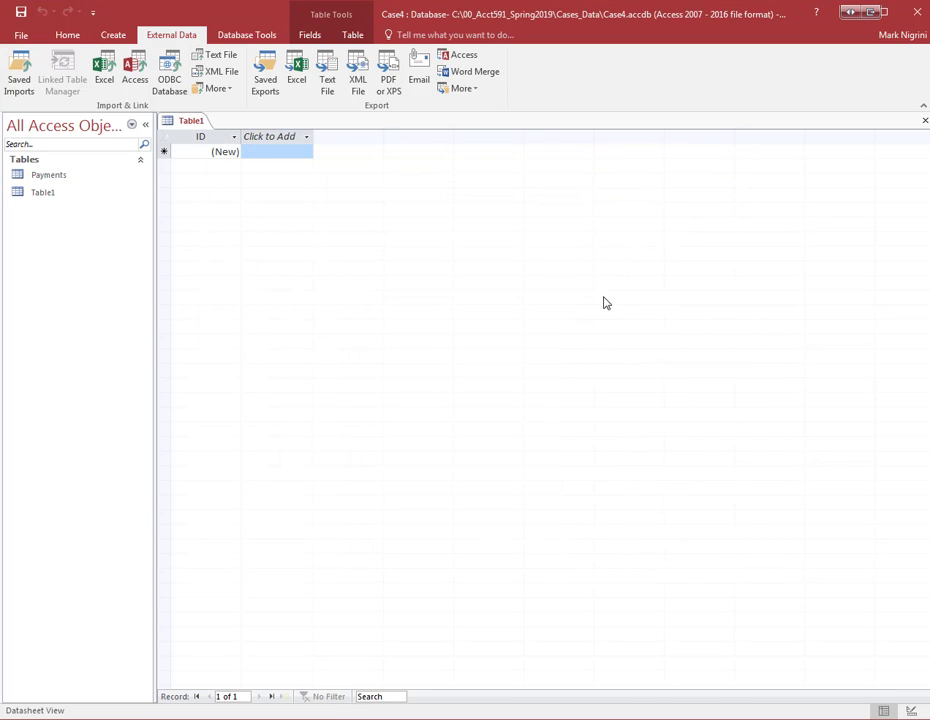
Close the empty Table1 and open the Payments table.
right_click(185, 123)
left_click(222, 146)
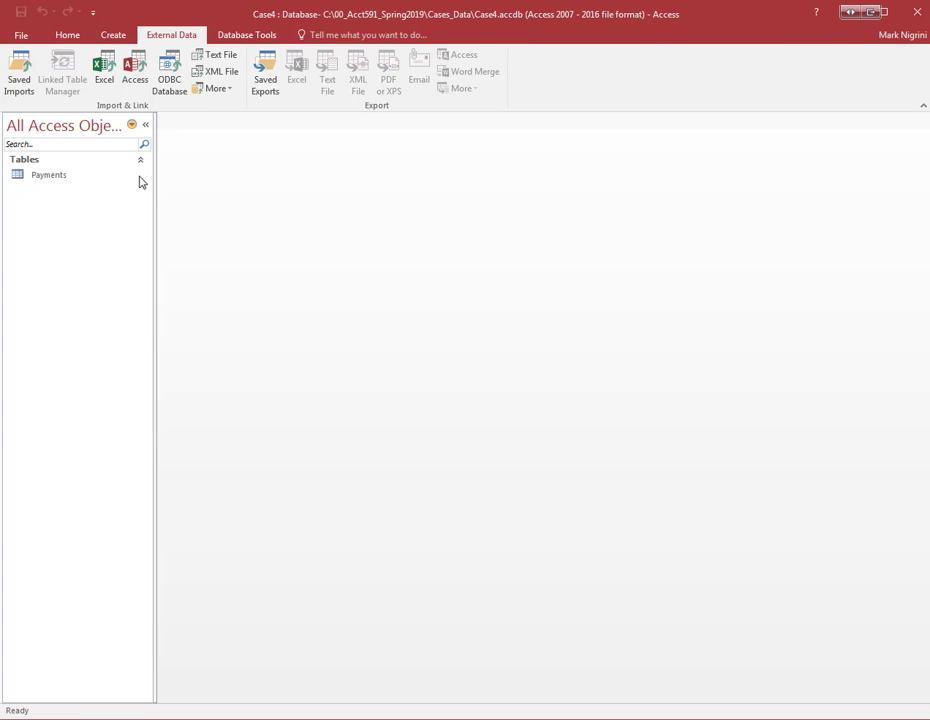
double_click(83, 179)
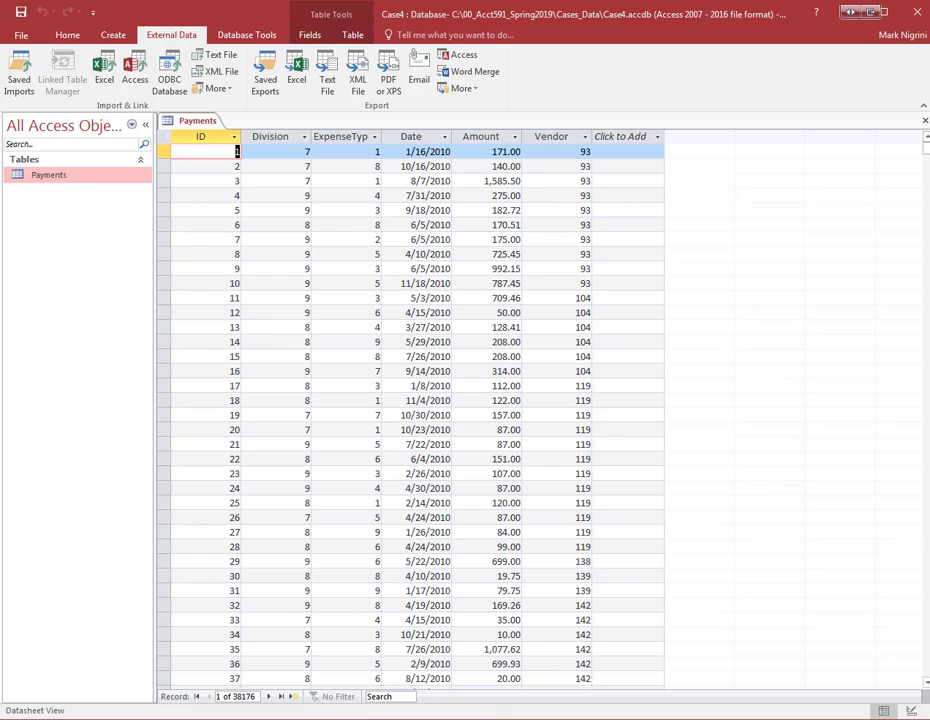
Capture a screenshot of the Payments table covering its column headings and first ten rows.
mouse_move(426, 718)
key("Print")
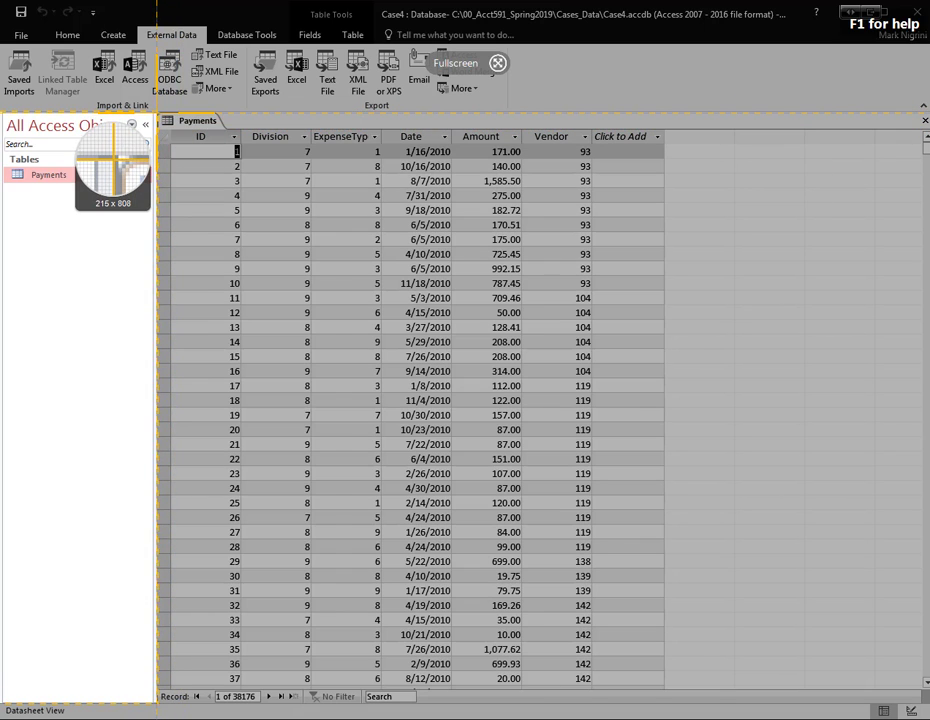
left_click_drag(155, 113, 675, 293)
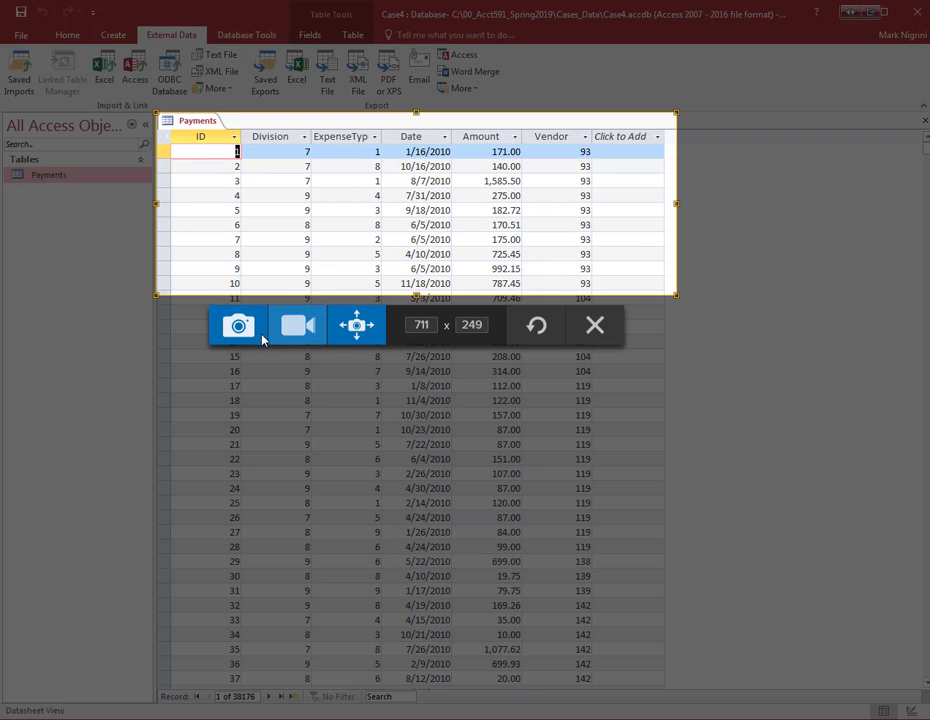
left_click(253, 340)
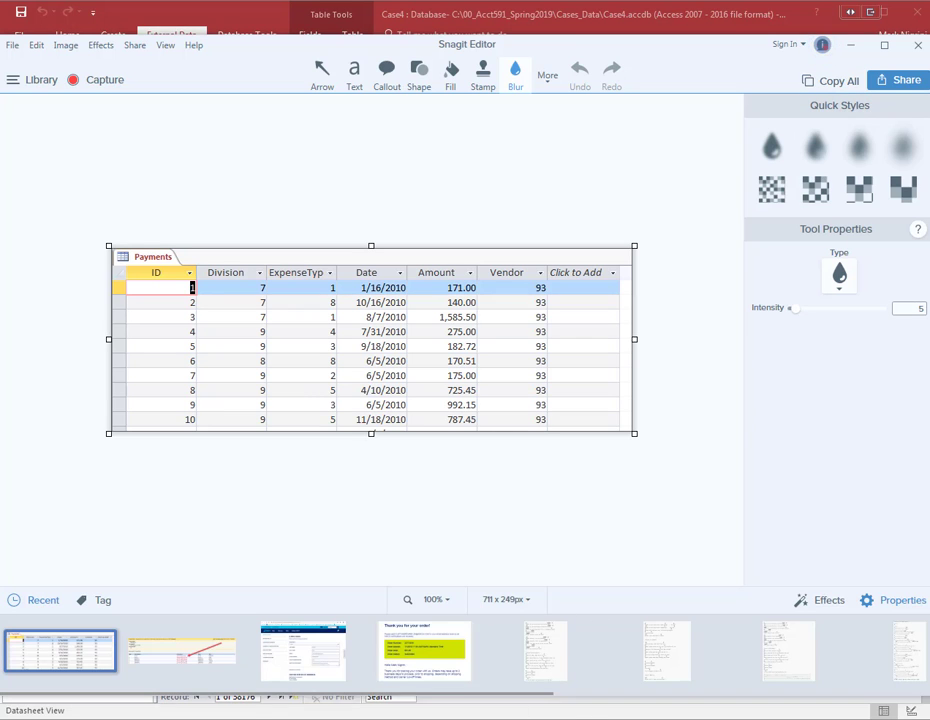
Switch to the Case 4 answer document in Word and paste the table screenshot below the Part 2 heading.
left_click(478, 696)
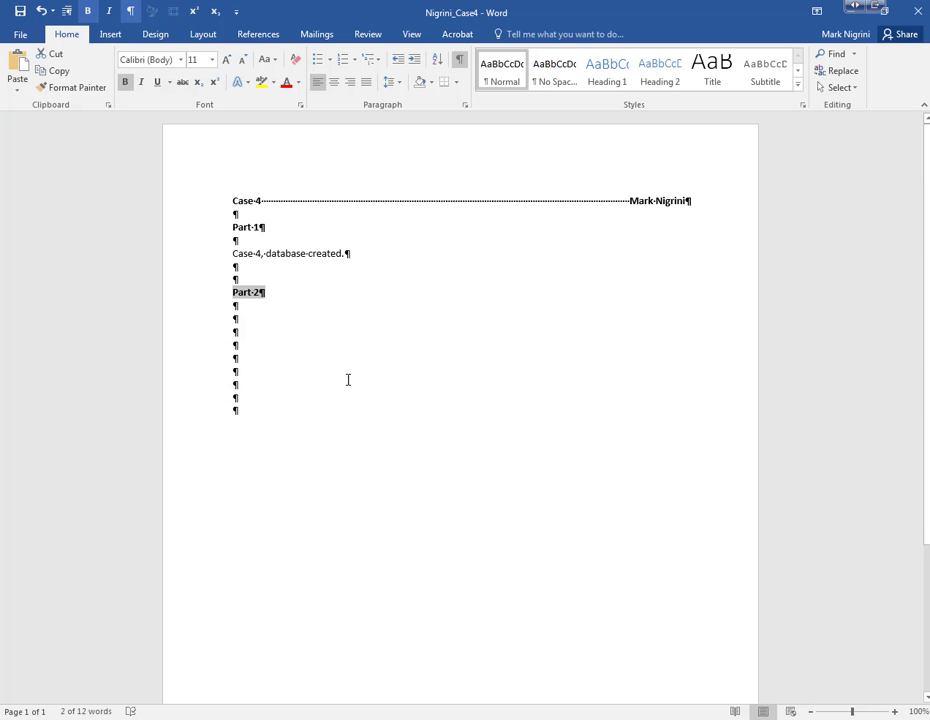
left_click(266, 322)
right_click(266, 322)
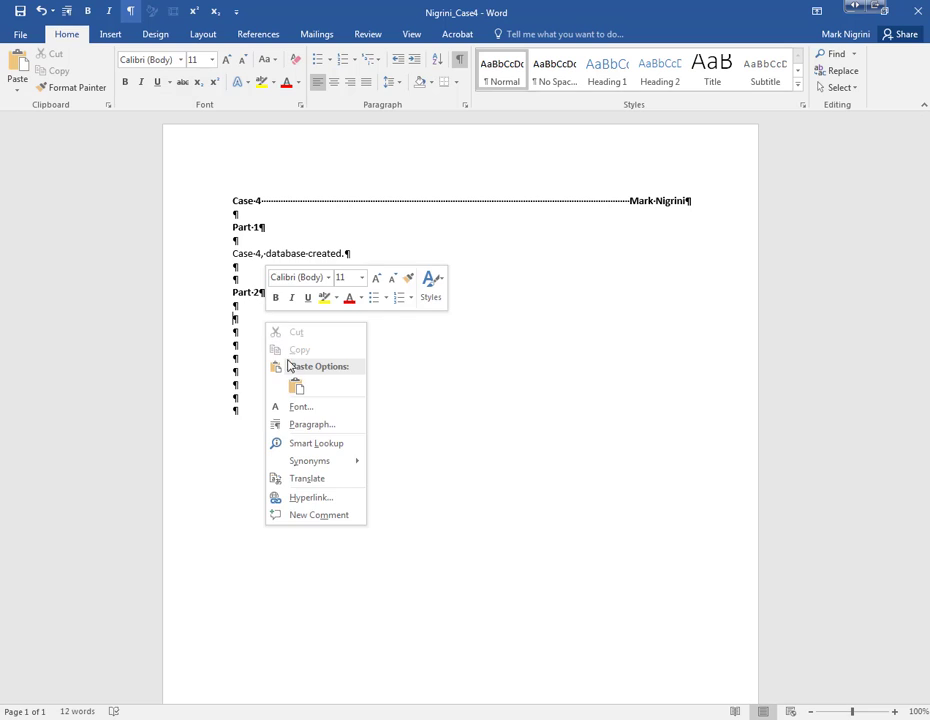
left_click(299, 388)
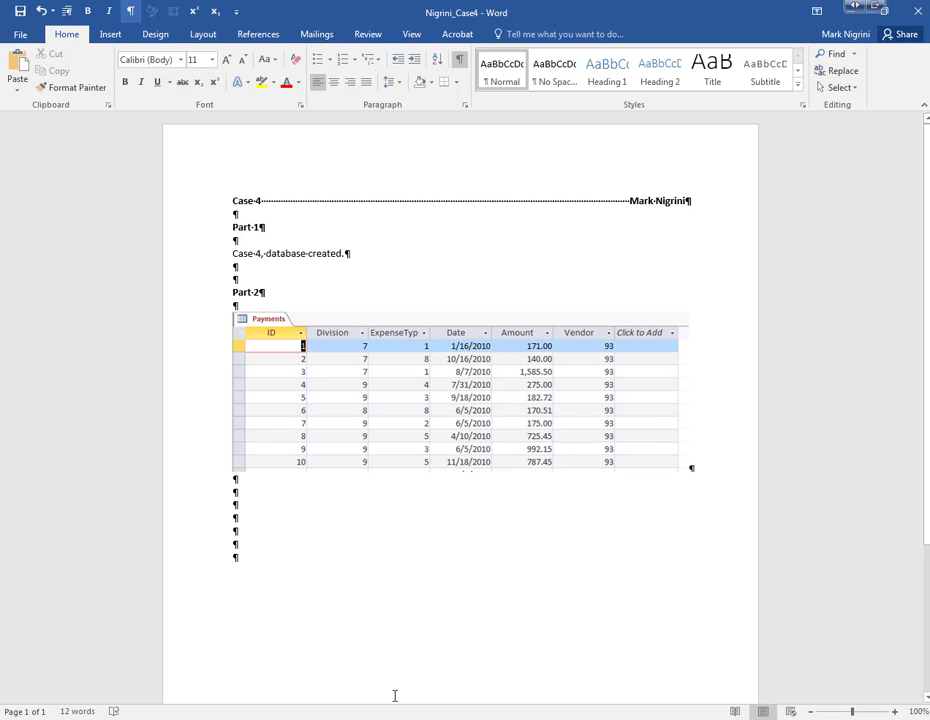
Consult the case instructions in Word, then create a query in Access based on the Payments table and enlarge its design grid area.
left_click(363, 670)
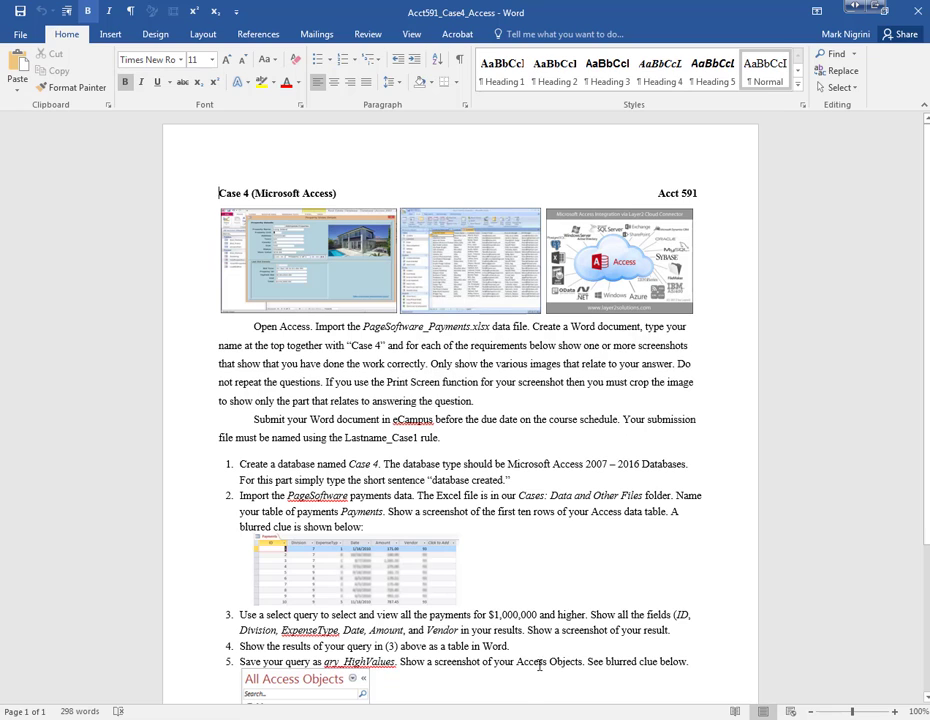
left_click(470, 718)
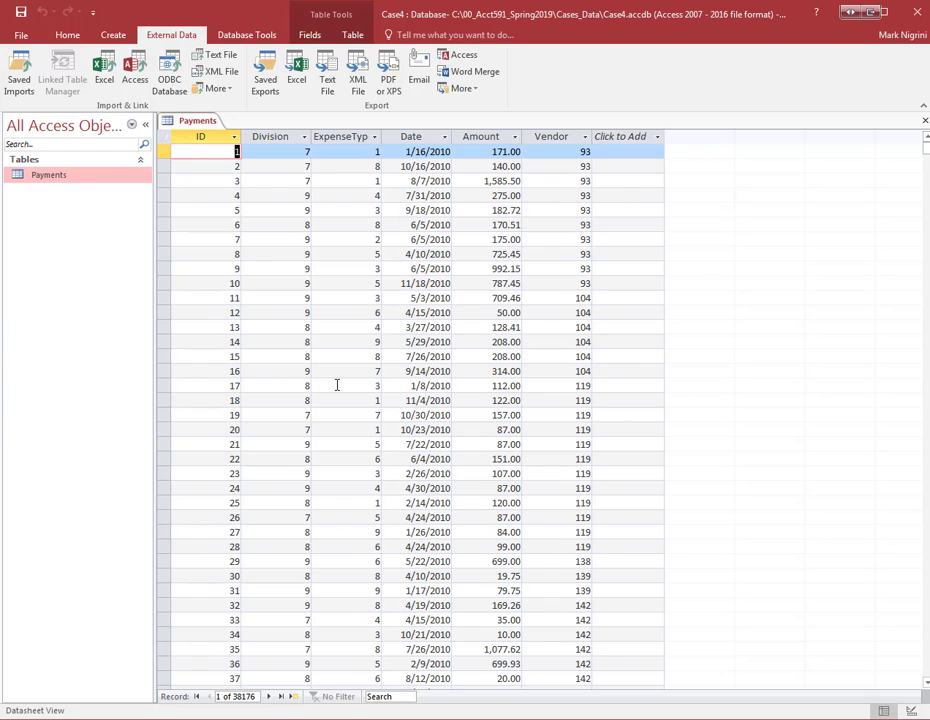
left_click(111, 37)
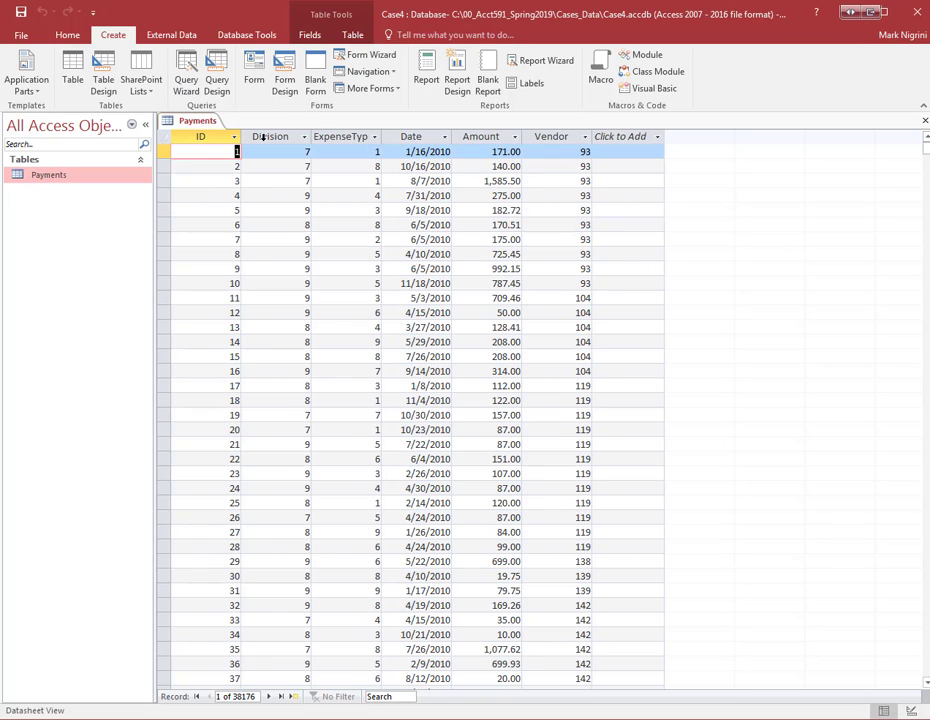
left_click(217, 82)
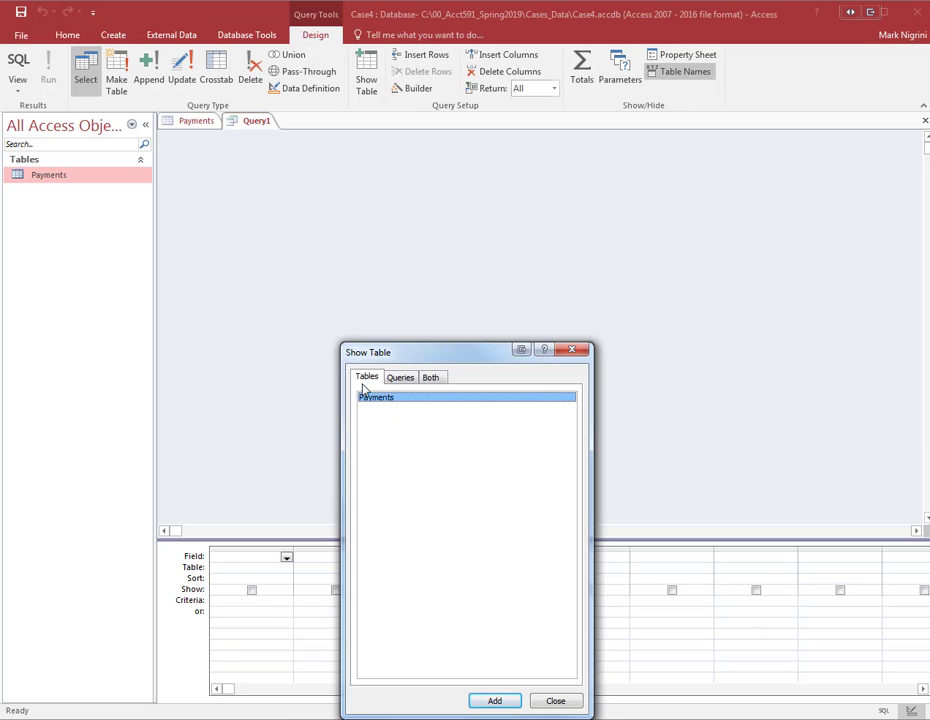
left_click(495, 700)
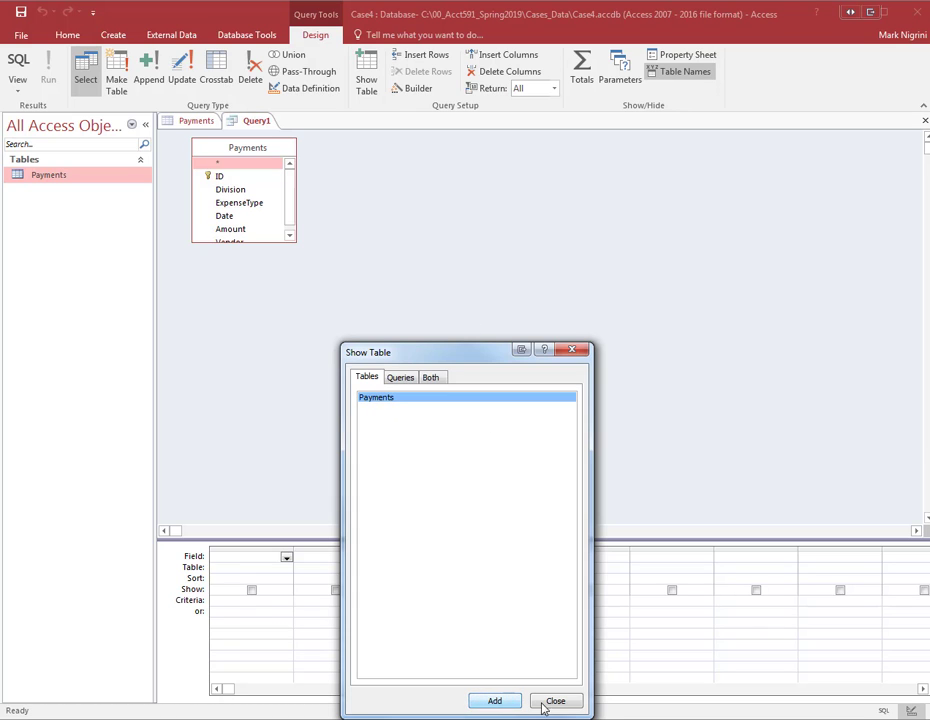
left_click(554, 701)
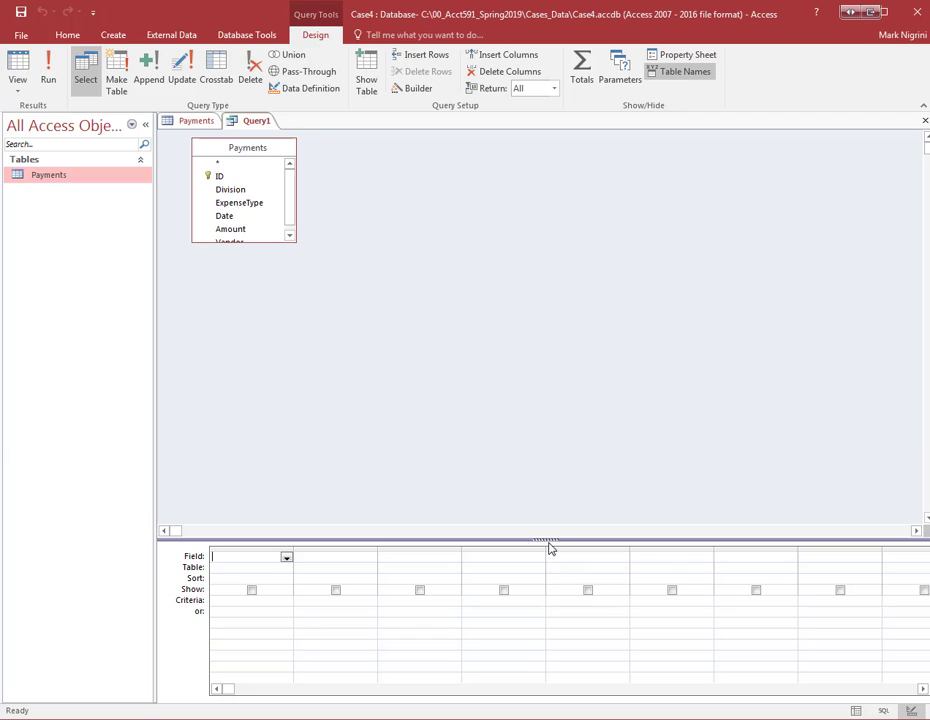
left_click_drag(548, 541, 527, 291)
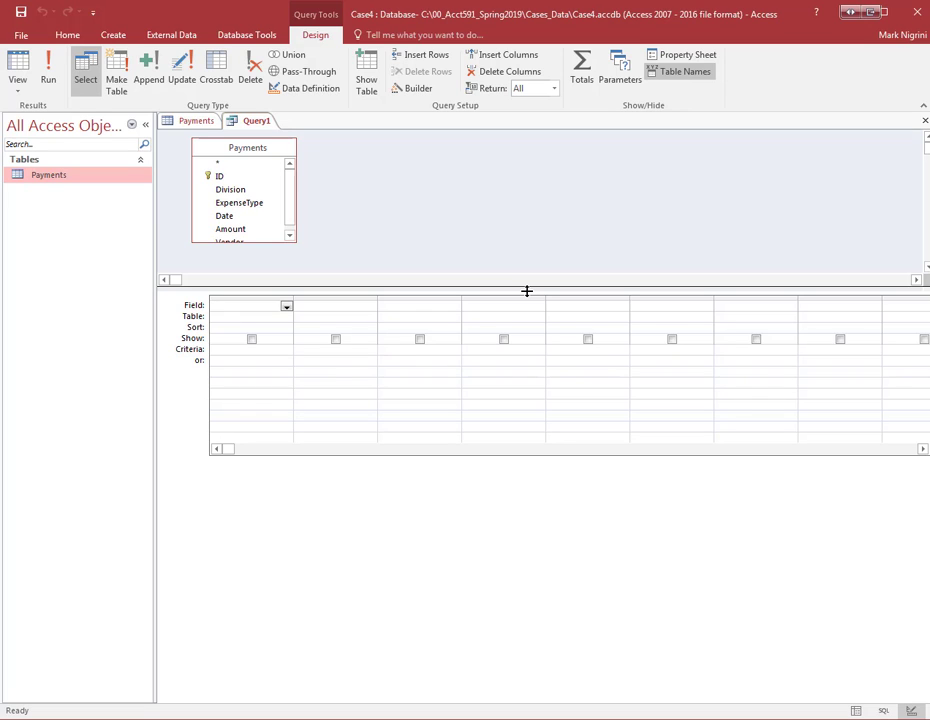
Add the ID, Division, ExpenseType, Date, Amount and Vendor fields to the query.
left_click(246, 179)
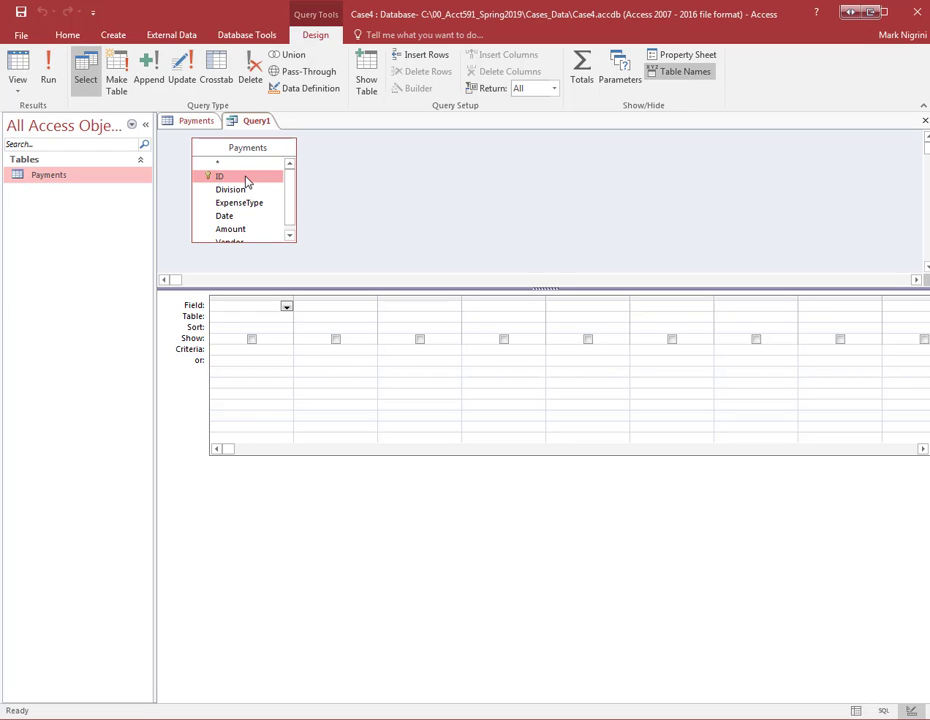
double_click(246, 179)
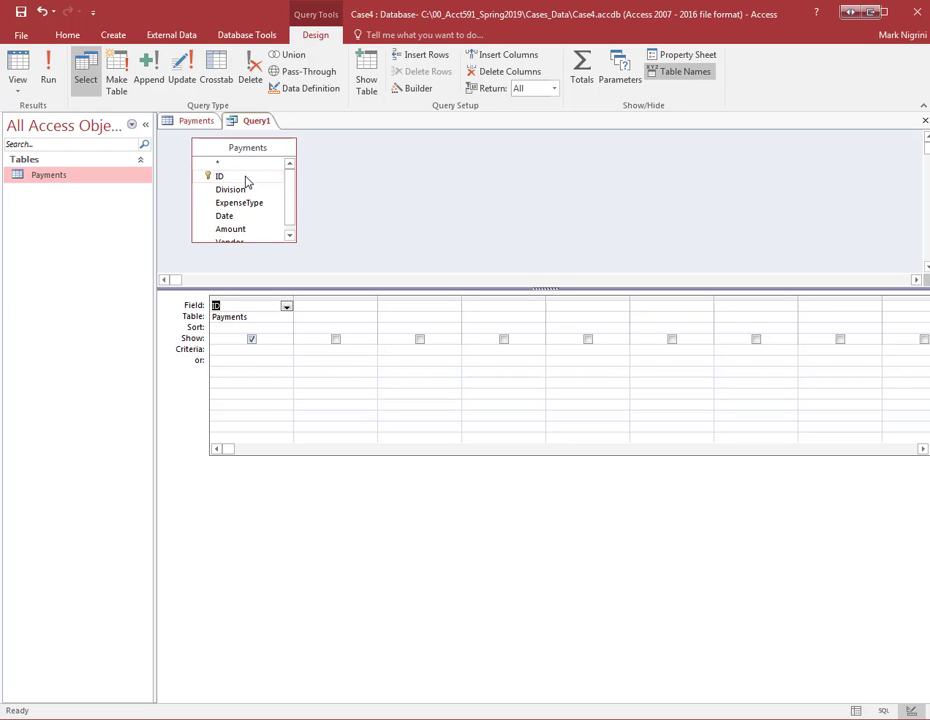
left_click(254, 191)
double_click(254, 191)
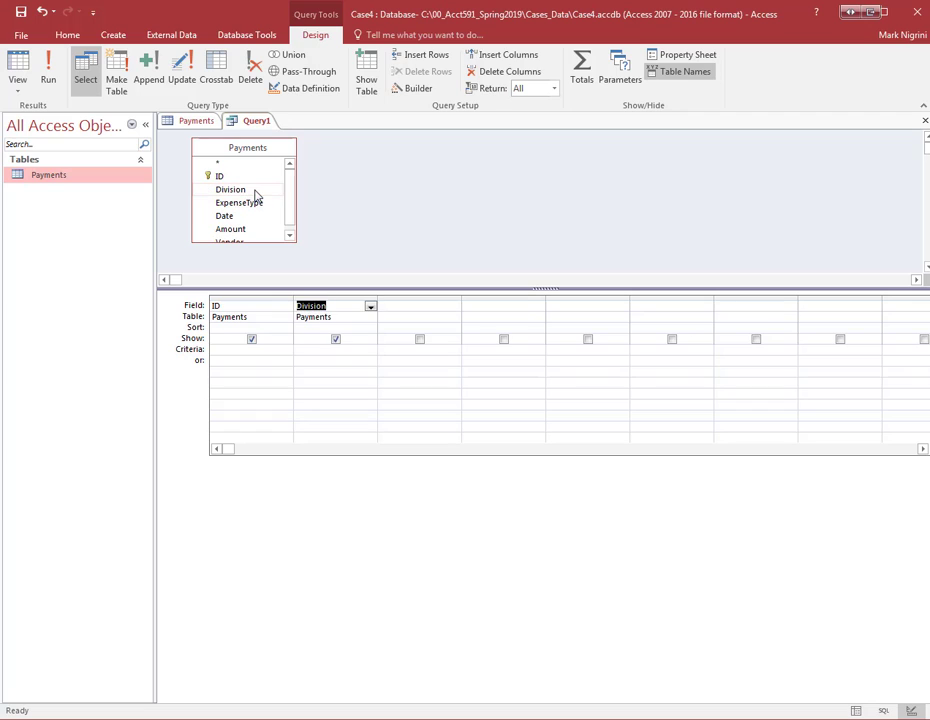
left_click(257, 203)
double_click(257, 203)
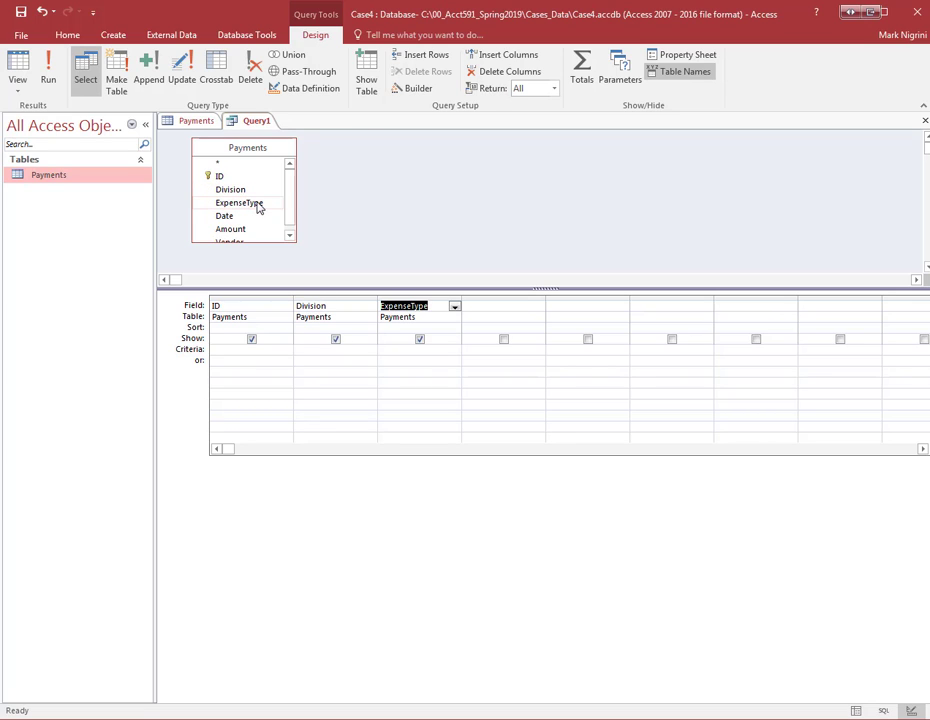
left_click(257, 216)
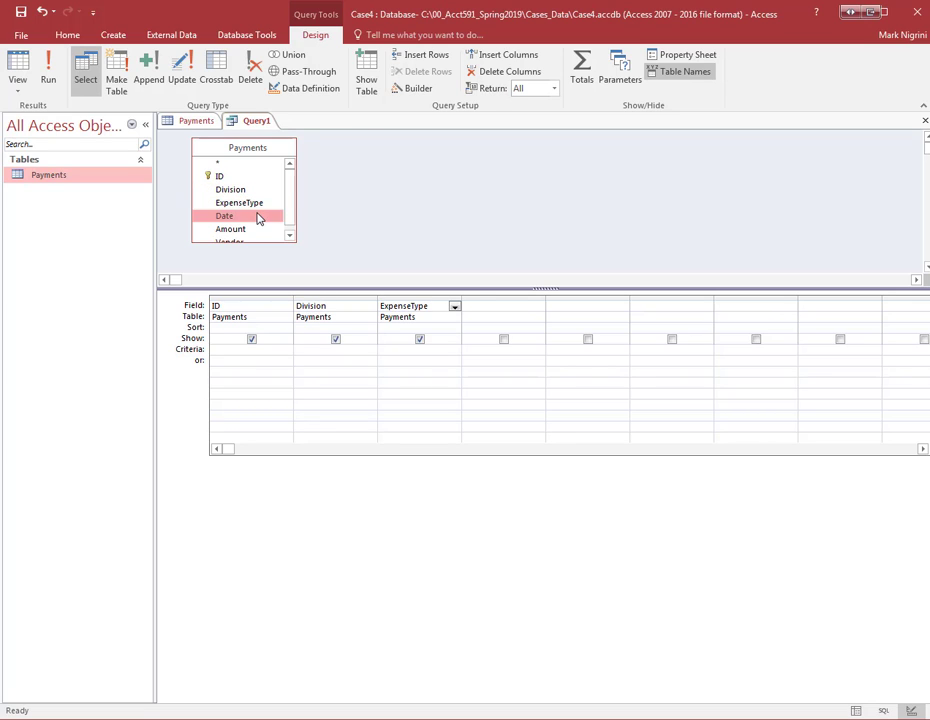
double_click(257, 216)
double_click(257, 229)
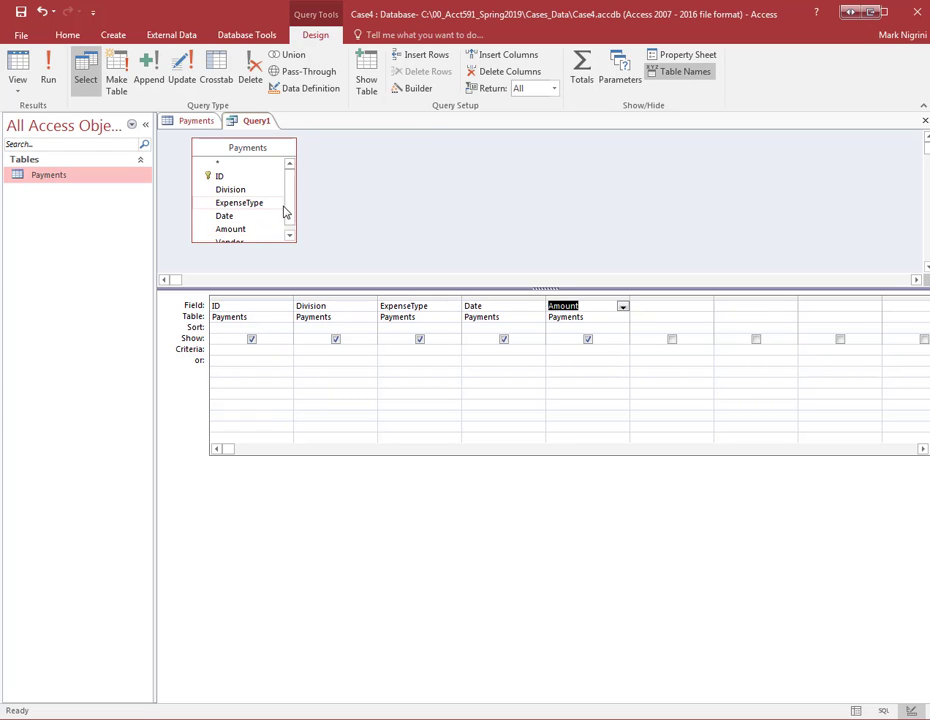
scroll(286, 222, "down", 1)
double_click(266, 236)
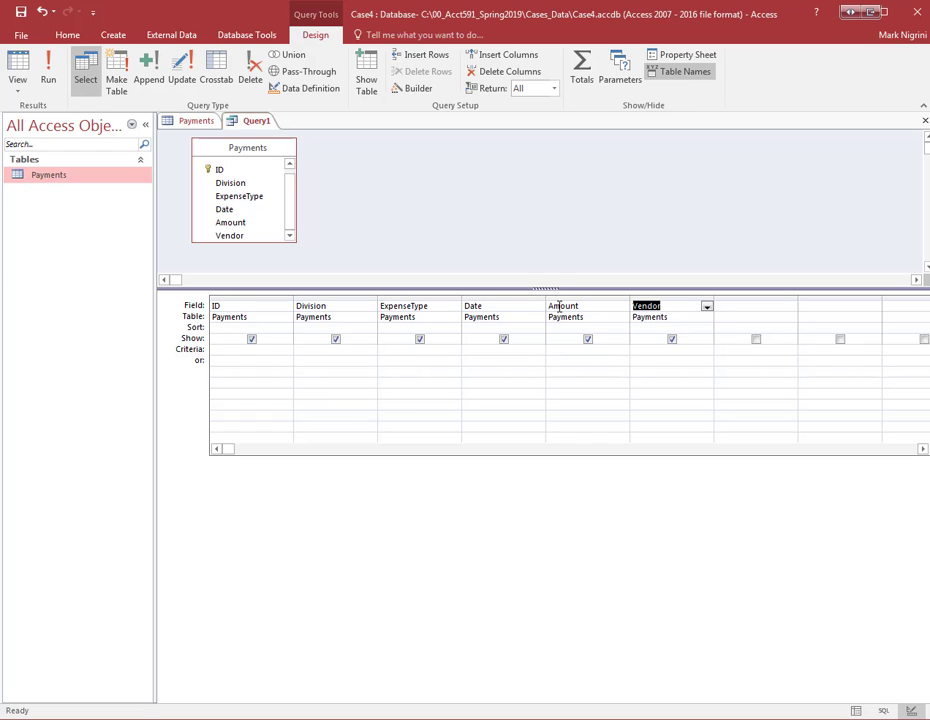
Set the Amount criterion to >= 1000000 and run the query.
left_click(557, 351)
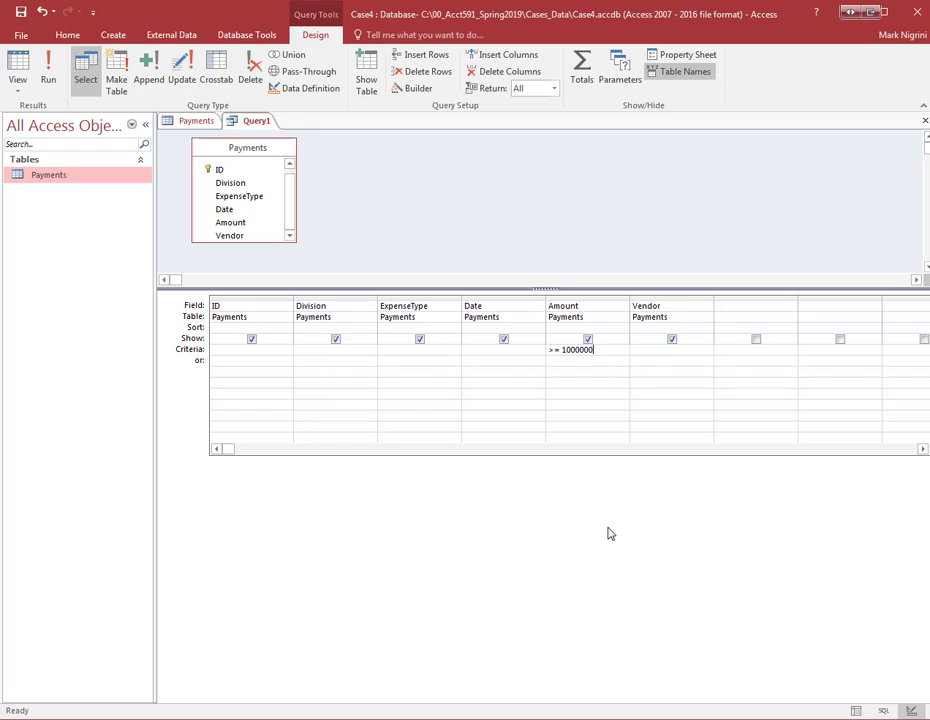
left_click(704, 535)
left_click(47, 80)
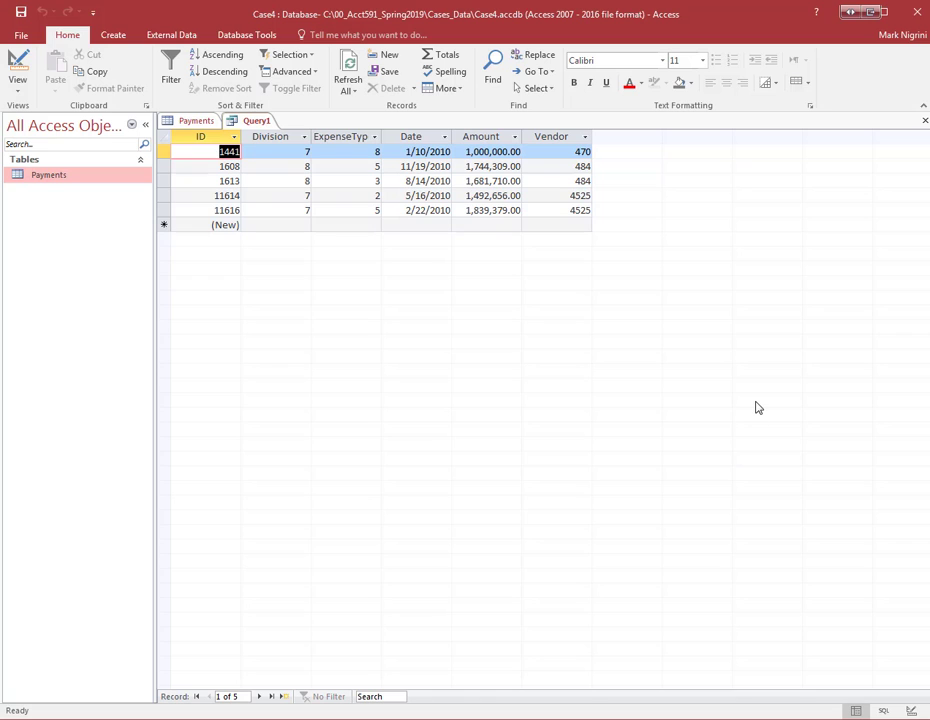
Capture a screenshot of the Query1 results datasheet, about 621 x 183 pixels, and copy it from the Snagit editor.
key("Print")
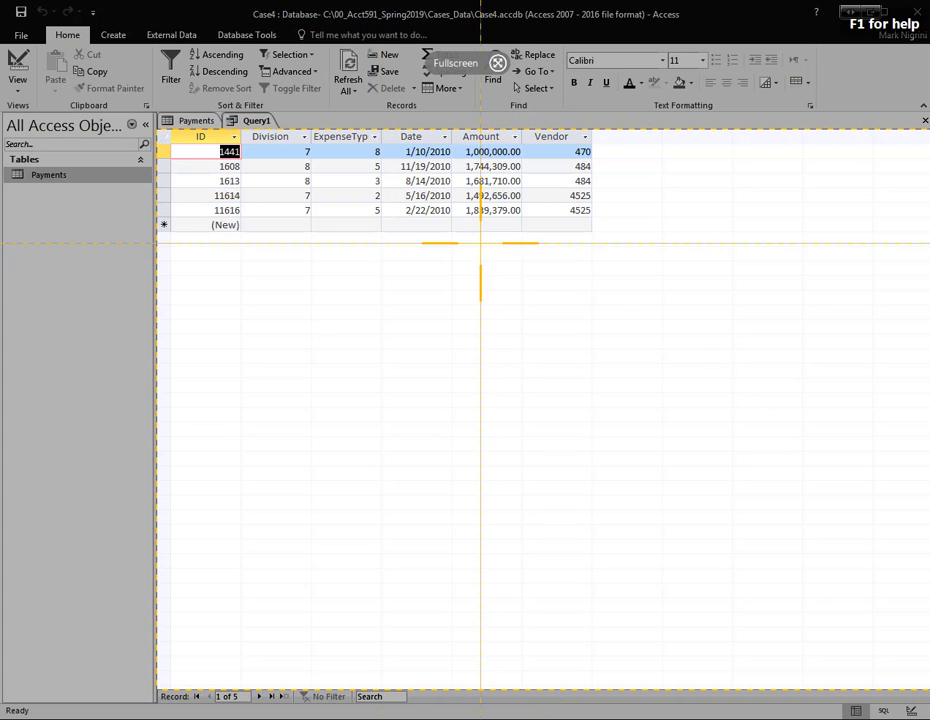
left_click_drag(155, 113, 609, 246)
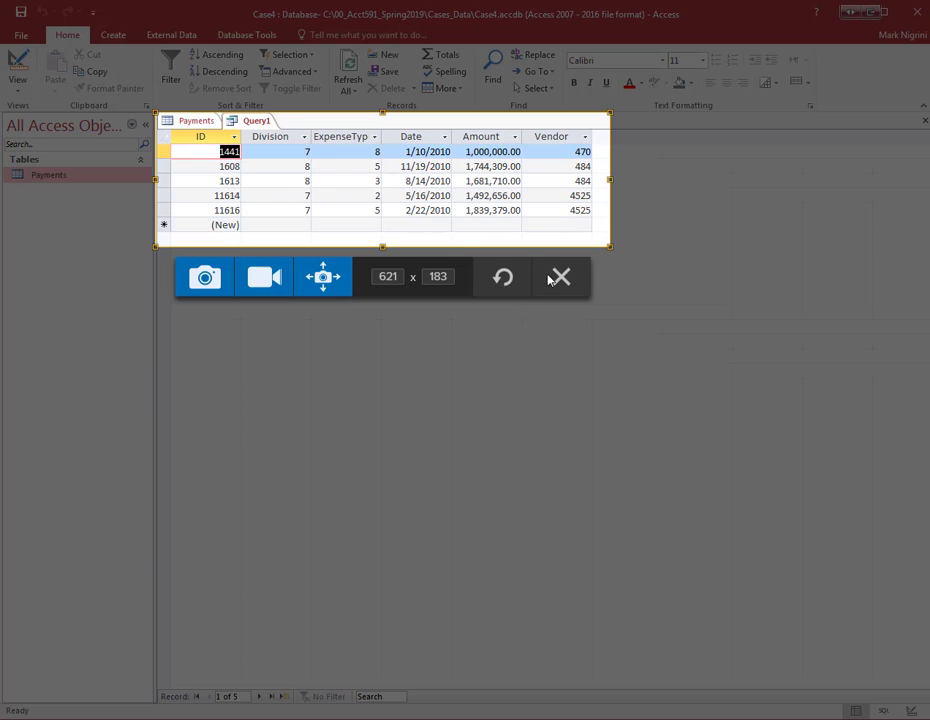
left_click(197, 283)
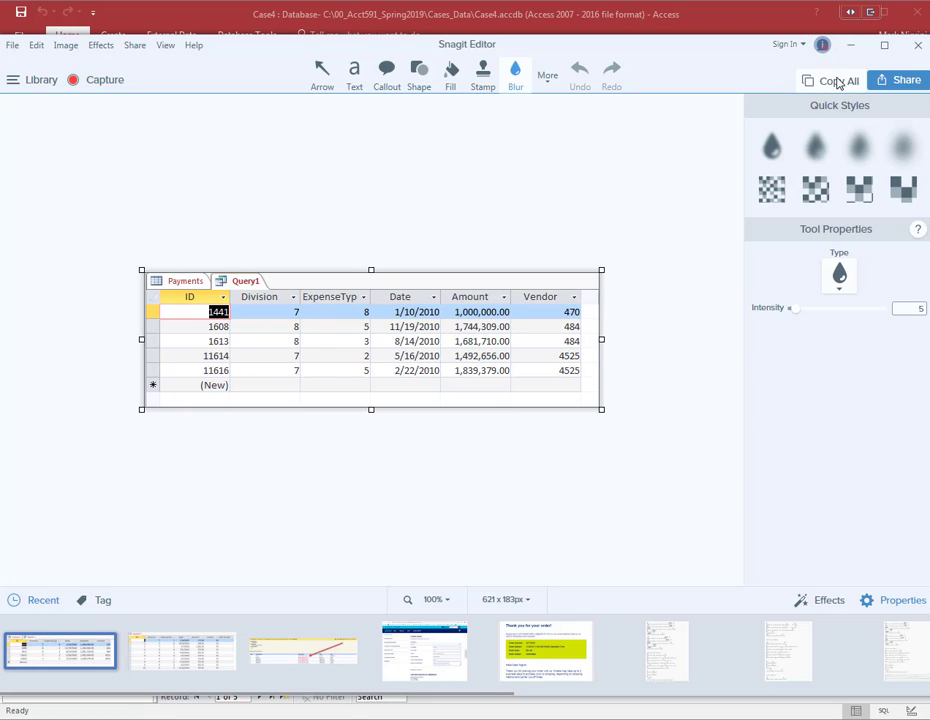
Switch to the Case 4 answer document in Word, paste the query screenshot below the Payments image and label it "Part 3".
mouse_move(436, 703)
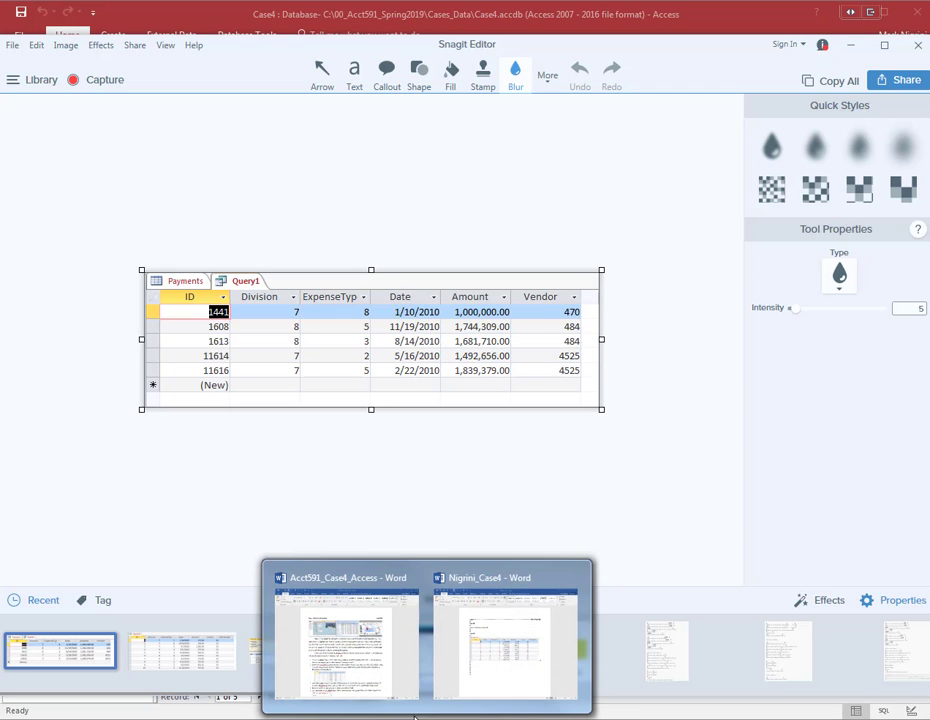
left_click(484, 671)
scroll(436, 496, "down", 3)
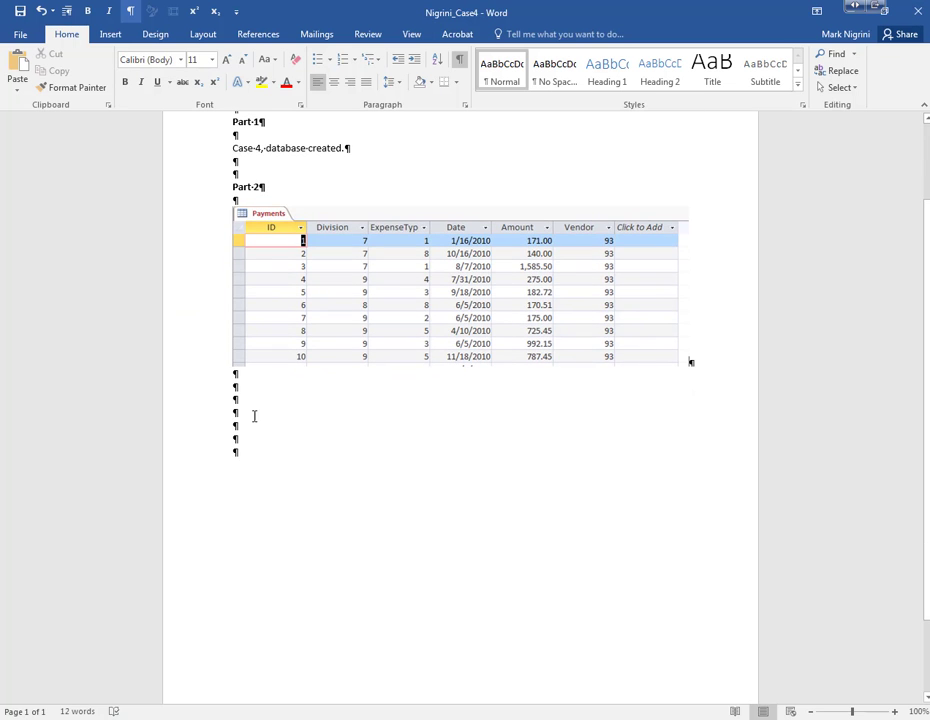
right_click(254, 414)
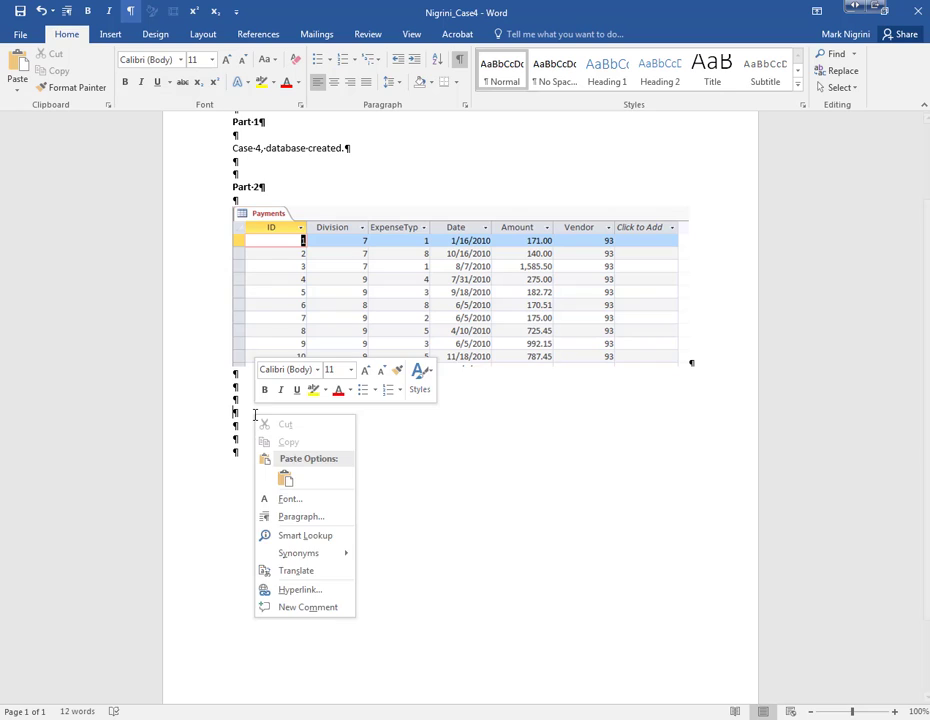
left_click(284, 480)
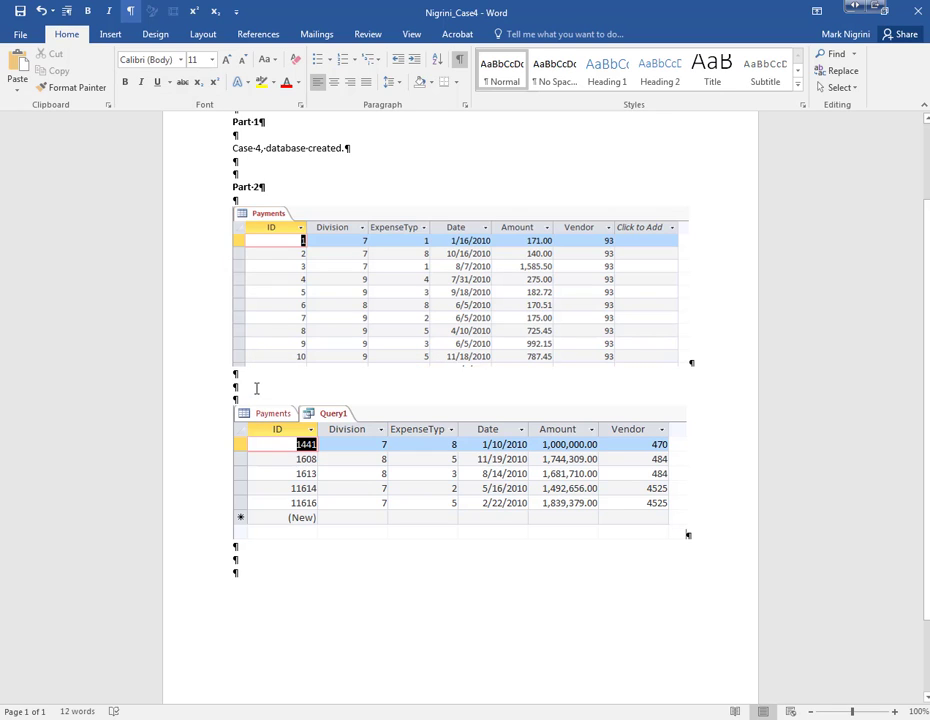
type("Part-3")
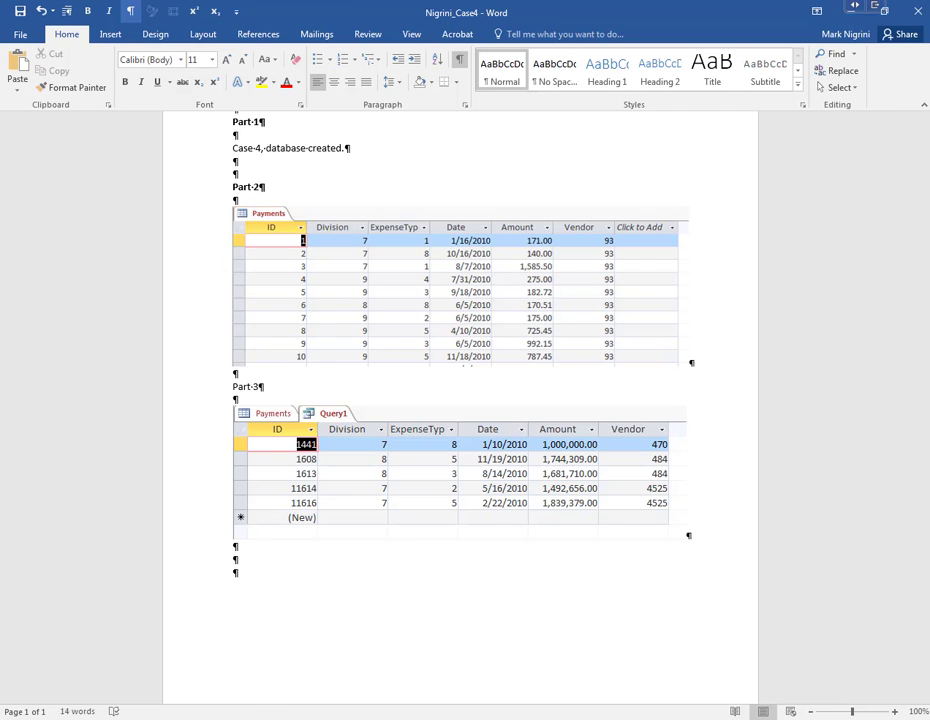
Return to Access and save the query as qry_HighValues.
key("alt+Tab")
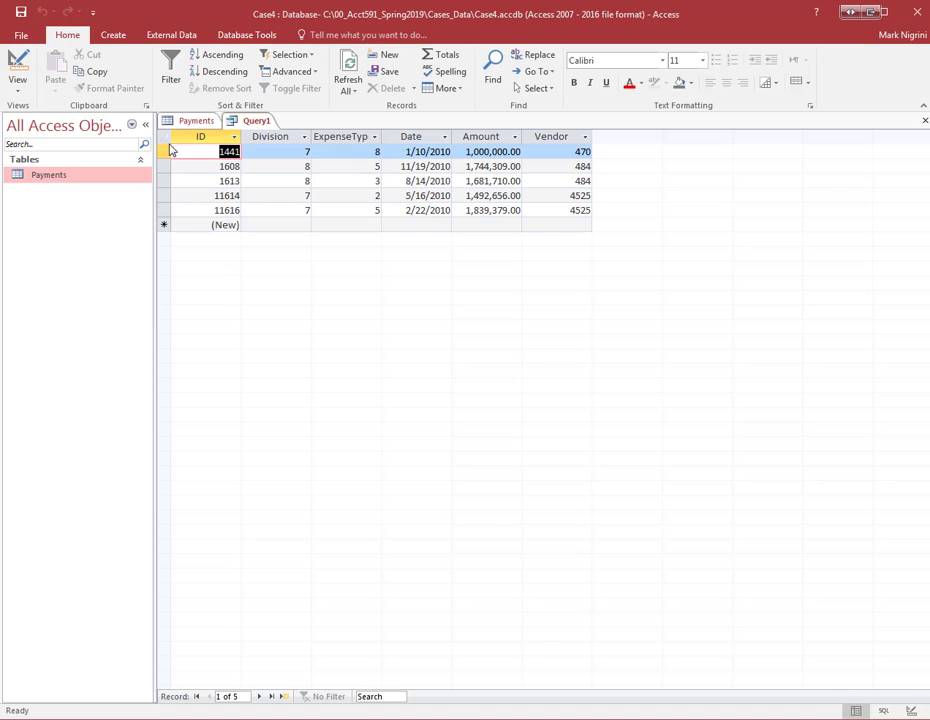
right_click(257, 122)
left_click(280, 132)
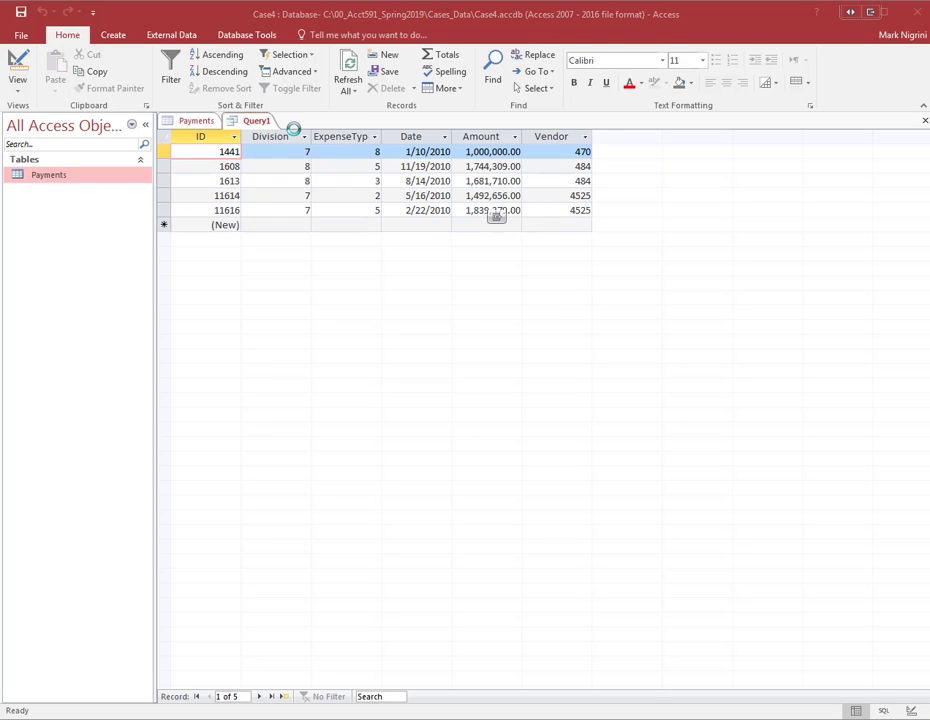
type("qt")
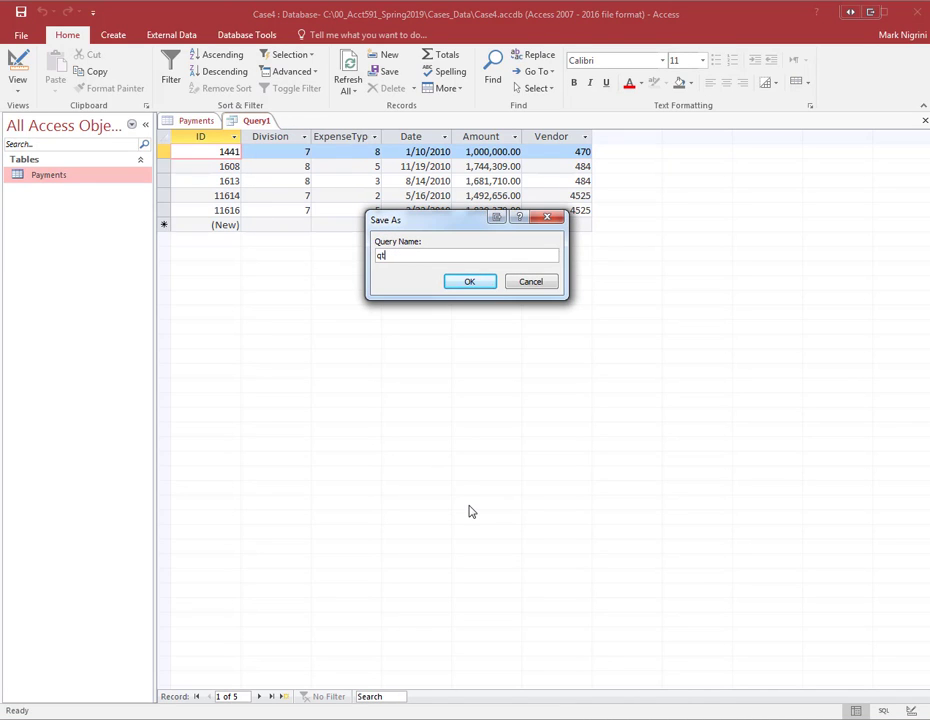
type("_HighValues")
left_click(385, 256)
key("BackSpace")
type("ry_HighValues")
left_click(471, 280)
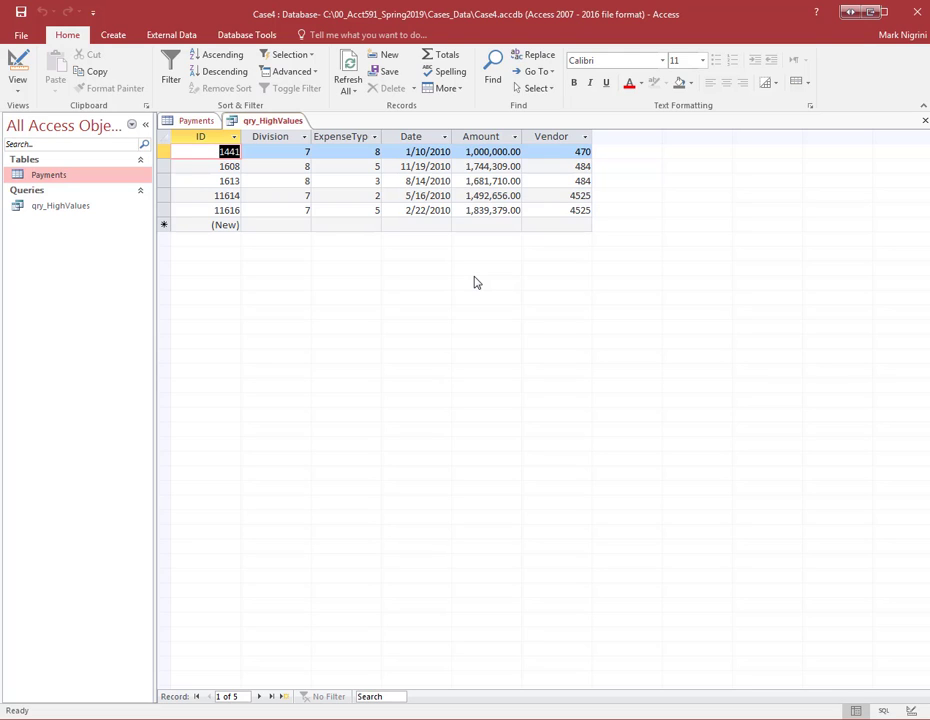
Close the open Payments table, keeping the qry_HighValues results open.
left_click(186, 121)
right_click(188, 120)
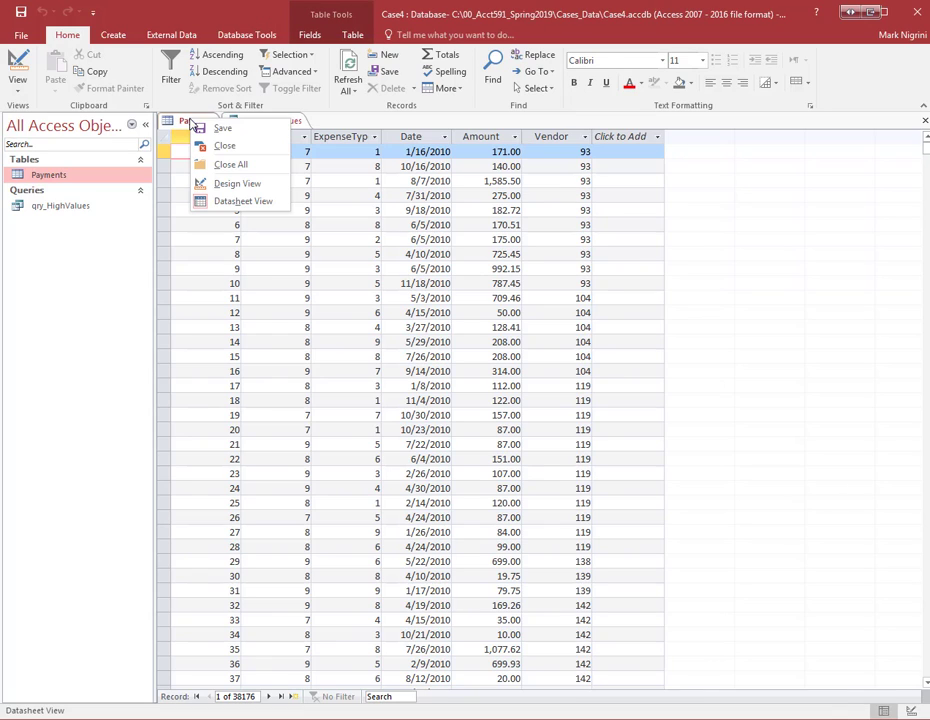
left_click(224, 146)
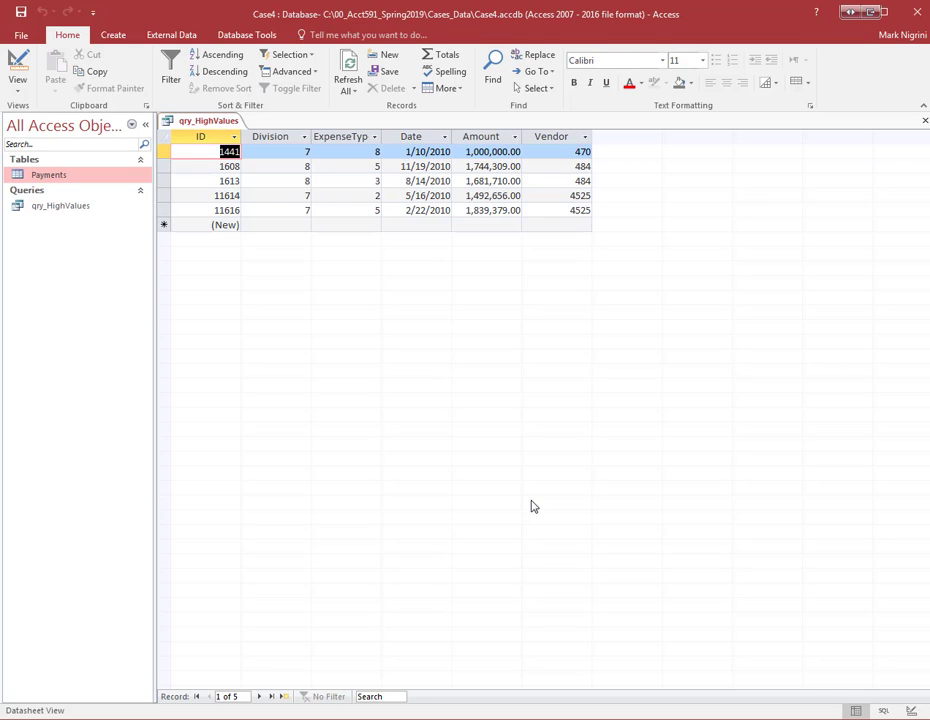
Export qry_HighValues to a Word rich text file named qry_HighValues.rtf in the Cases_Data folder, without saving the export steps.
left_click(163, 38)
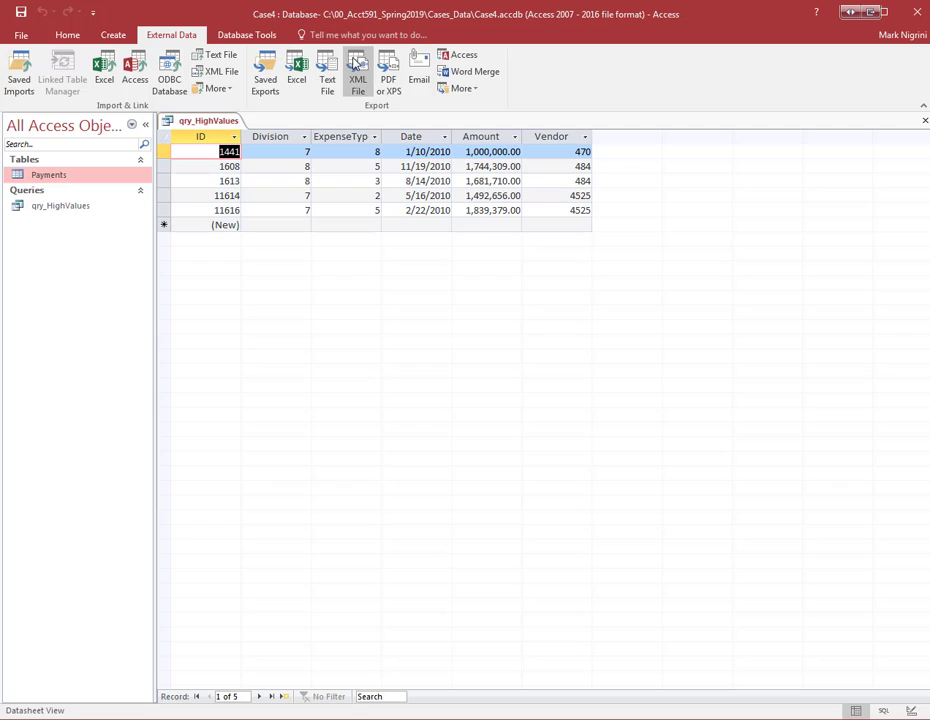
left_click(462, 89)
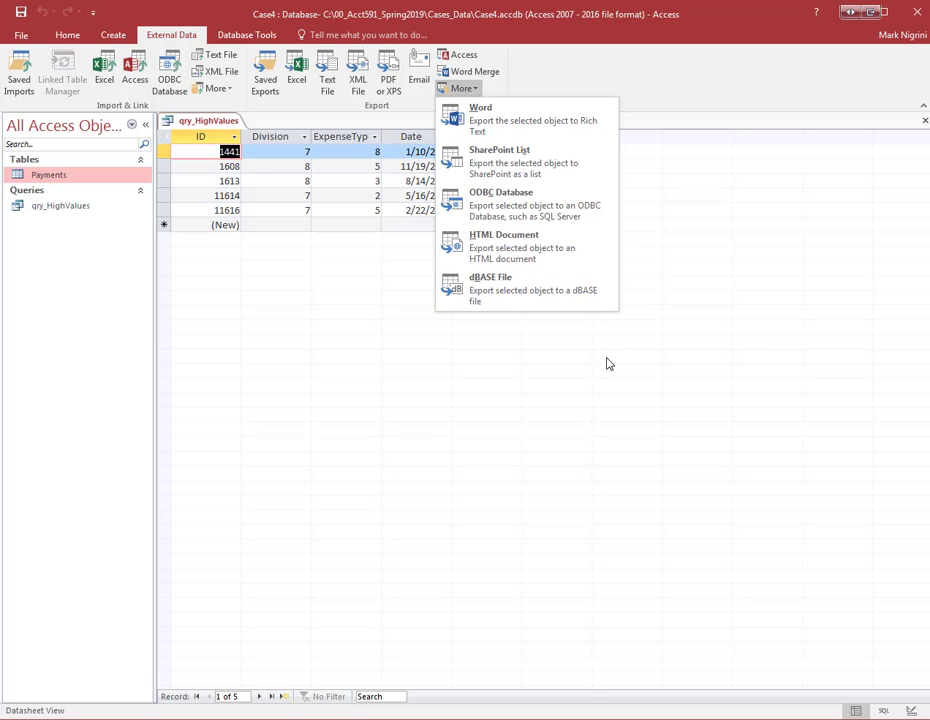
left_click(513, 124)
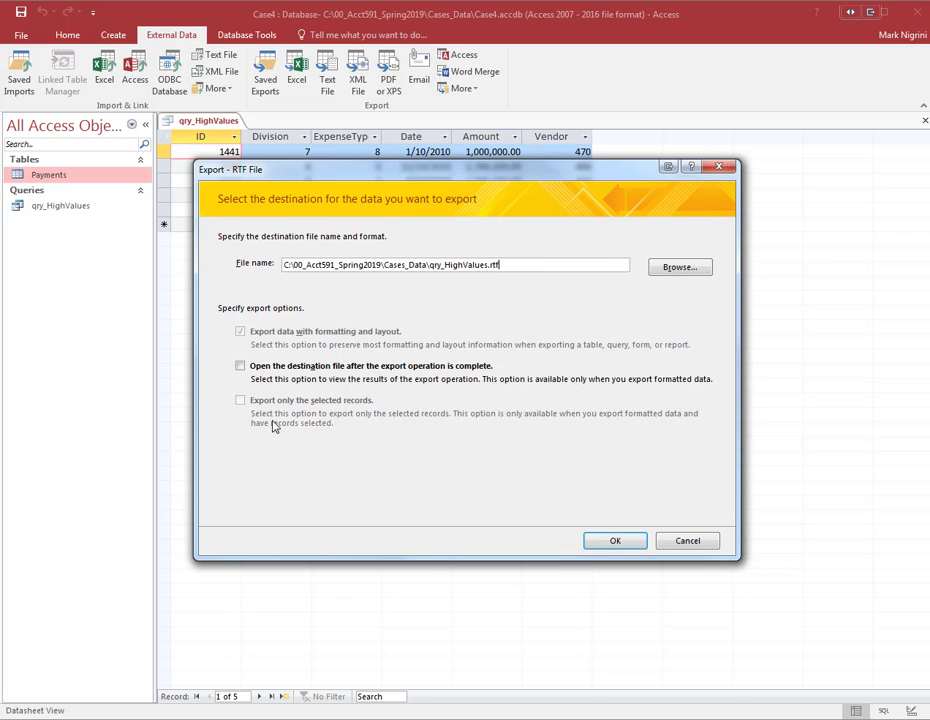
left_click(621, 546)
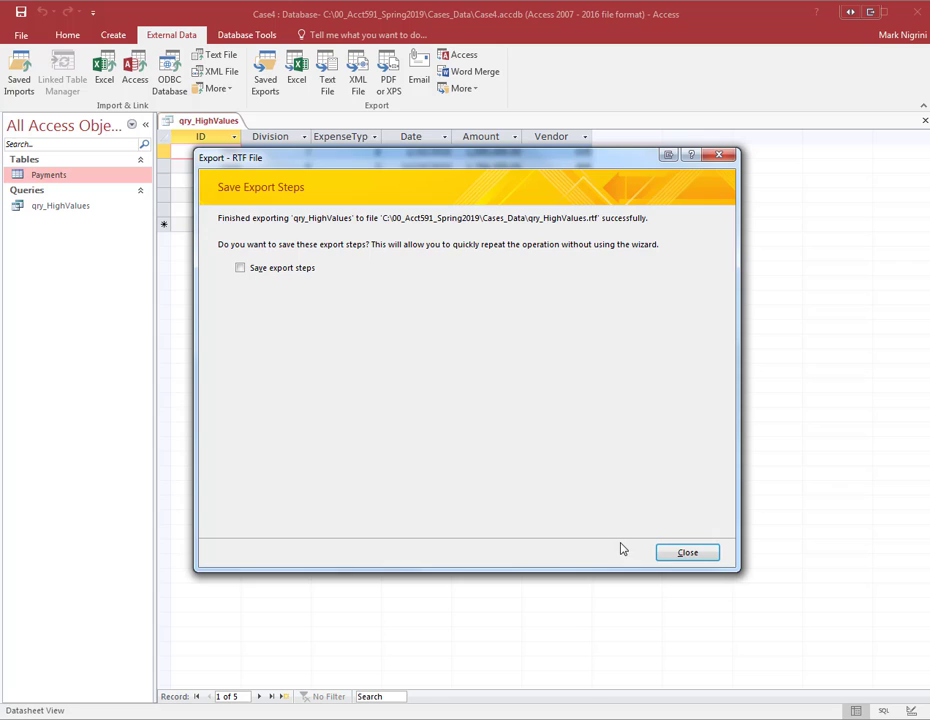
left_click(680, 556)
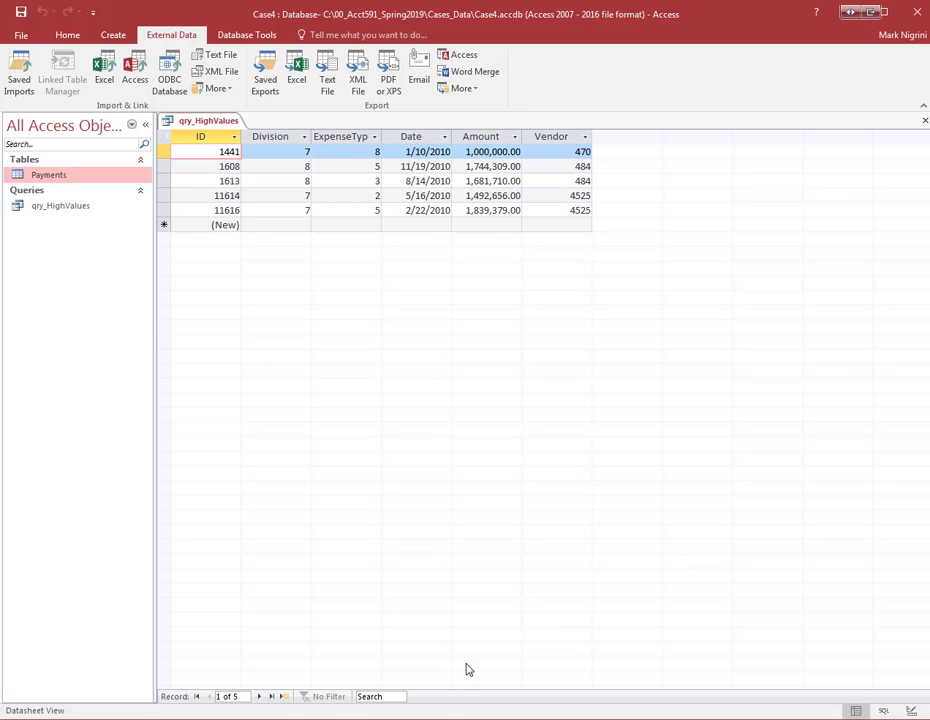
Switch to the 00_Acct591_Spring2019 folder window and open the exported qry_HighValues file from Cases_Data in Word.
mouse_move(427, 719)
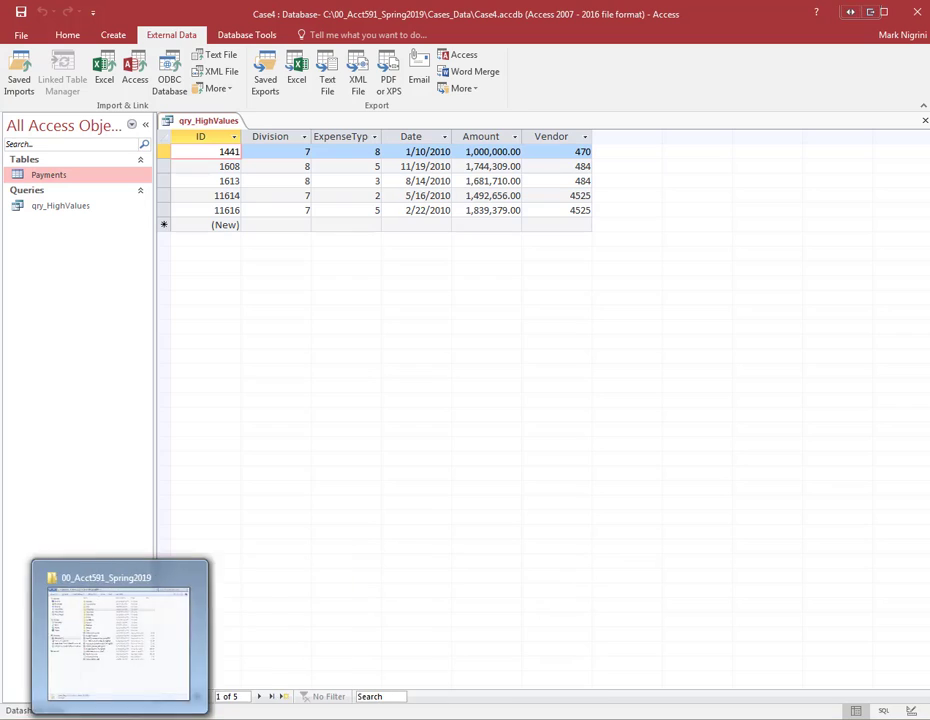
left_click(120, 719)
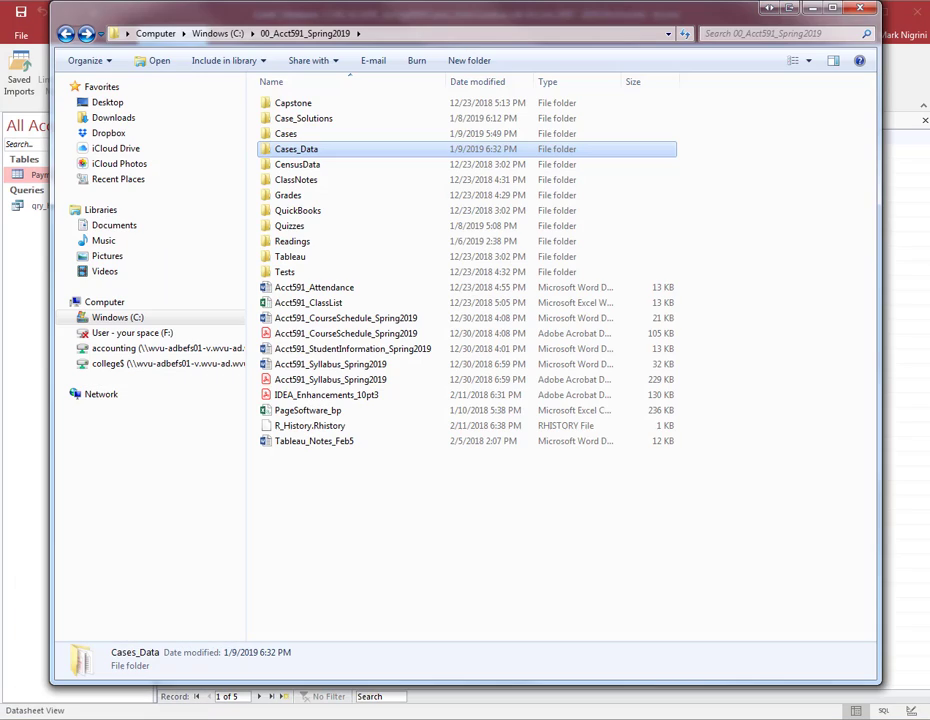
double_click(367, 152)
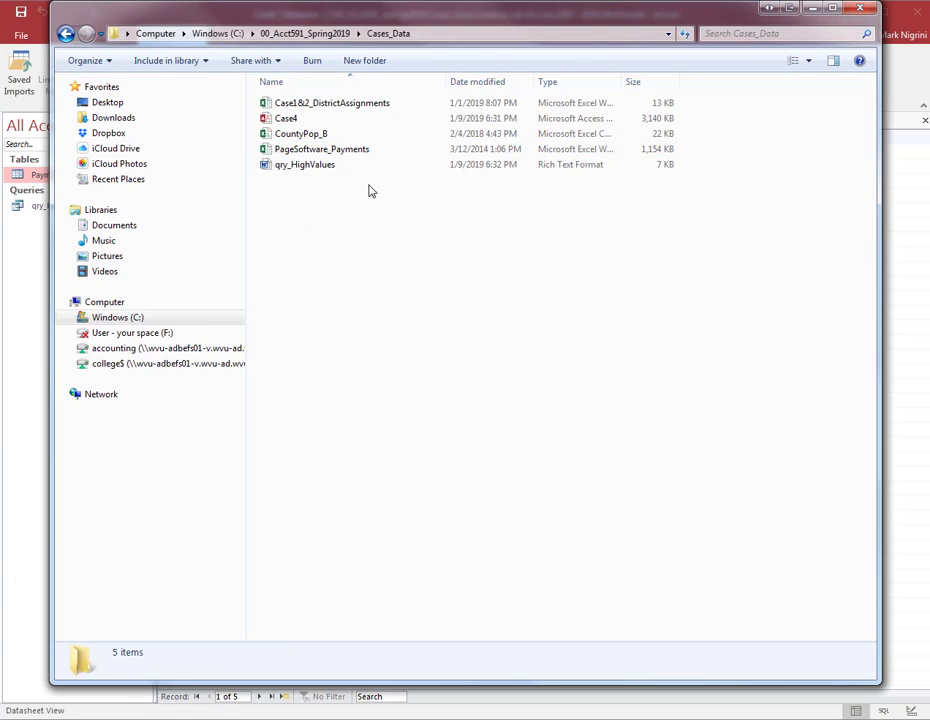
left_click(367, 167)
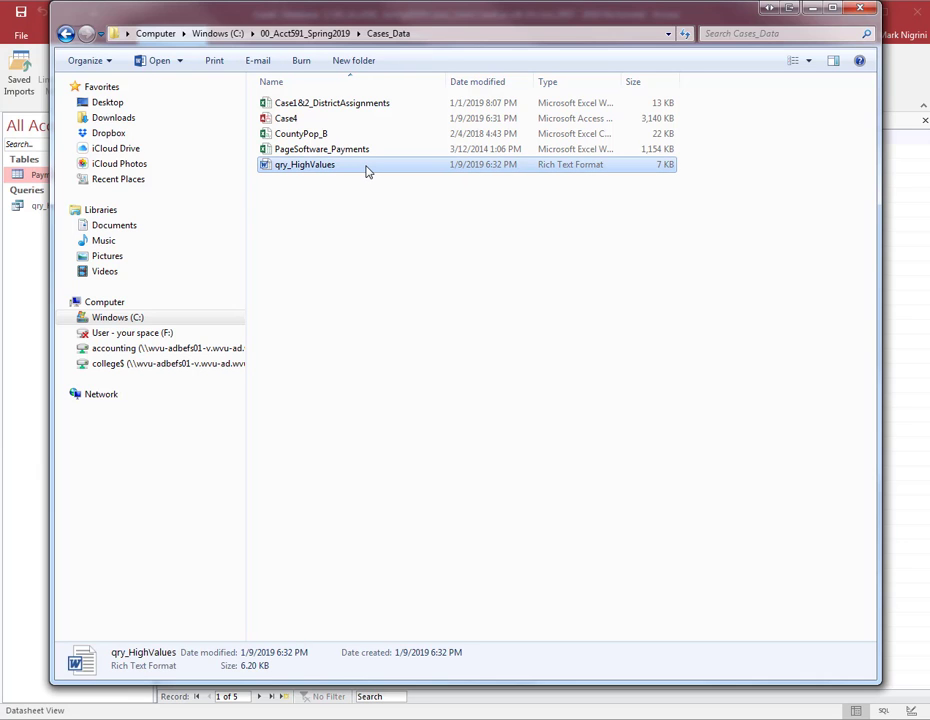
double_click(366, 167)
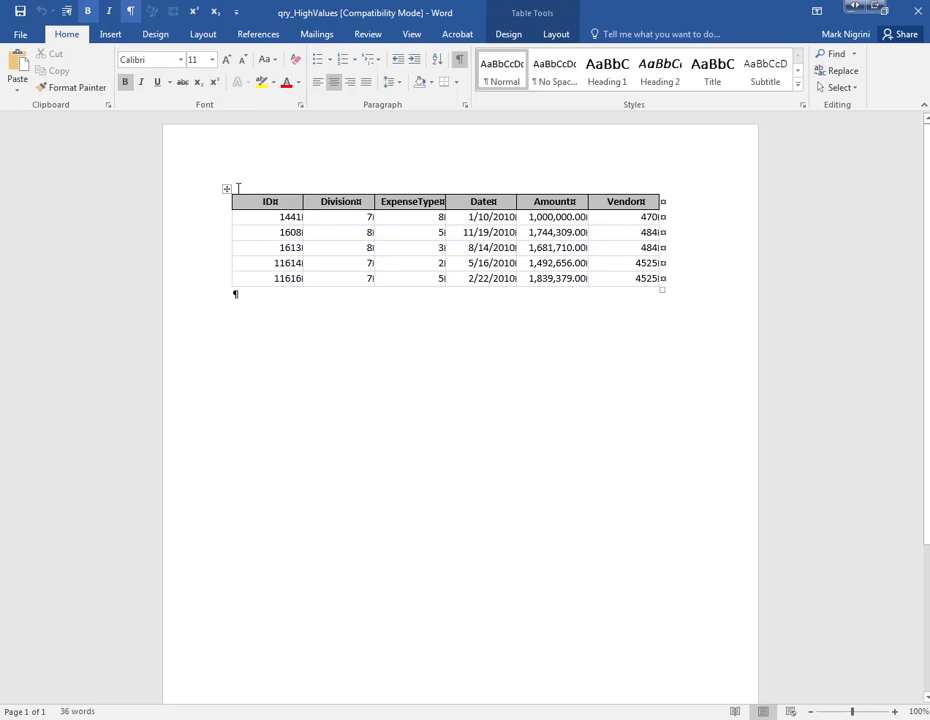
Copy the entire exported high-value payments table in the qry_HighValues document.
left_click_drag(243, 200, 261, 289)
right_click(268, 300)
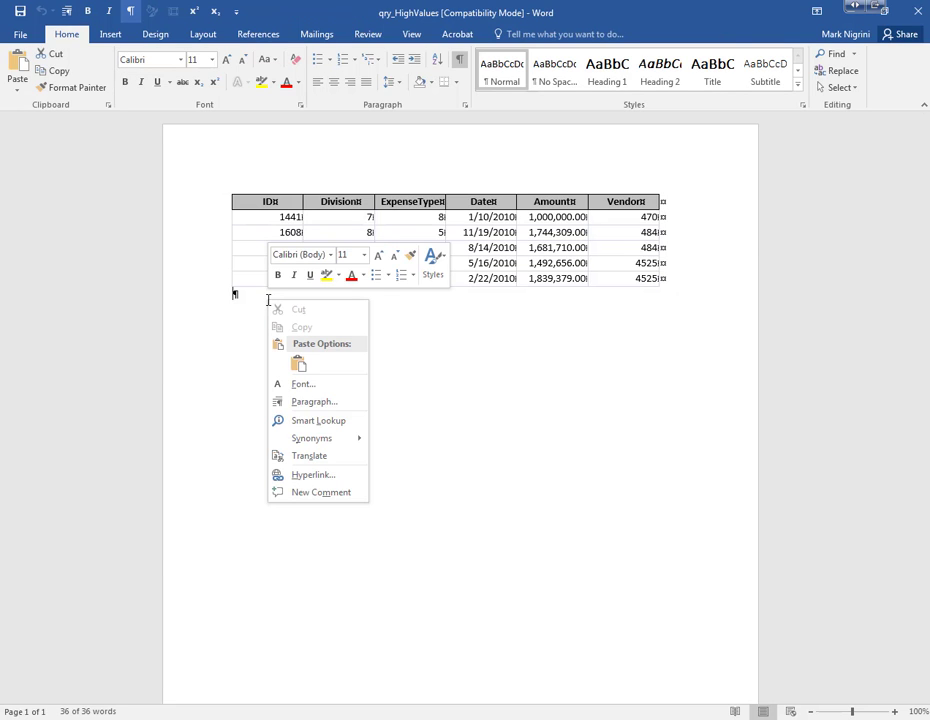
left_click(235, 193)
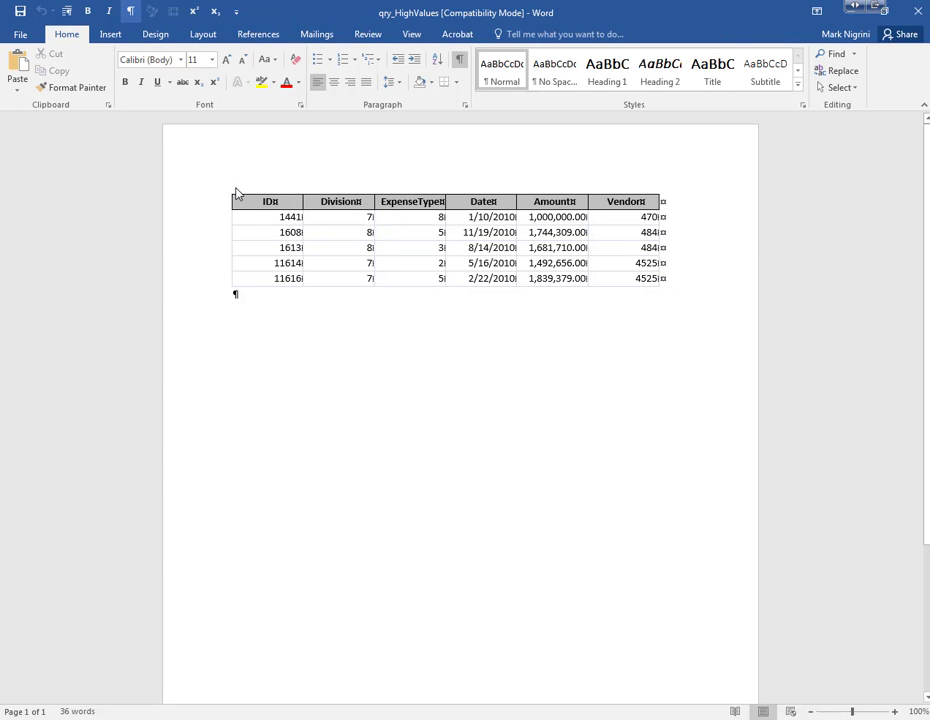
left_click_drag(235, 193, 262, 323)
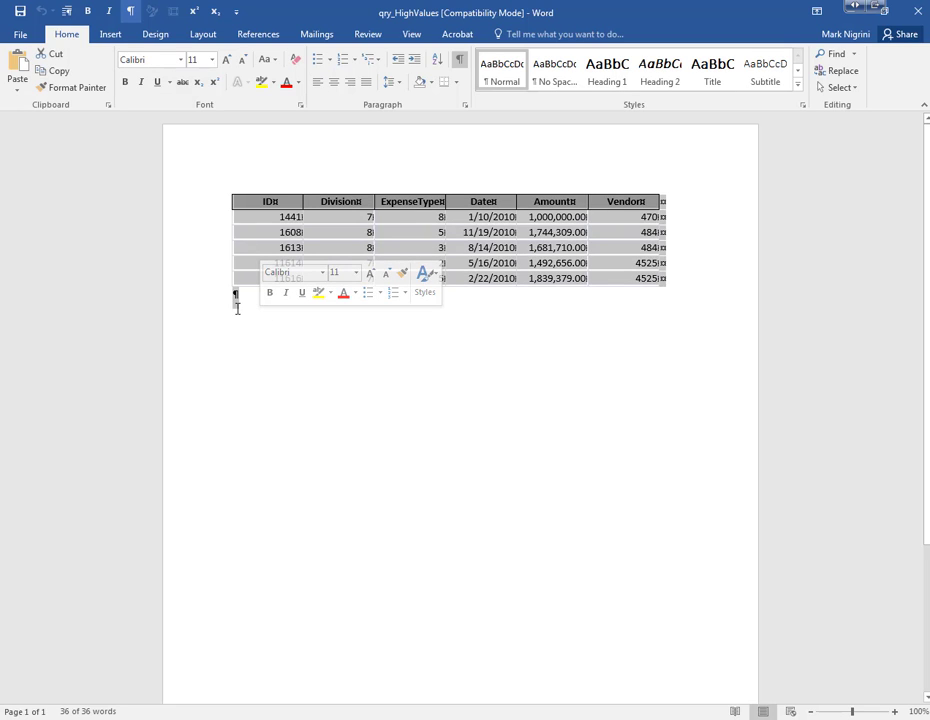
right_click(236, 298)
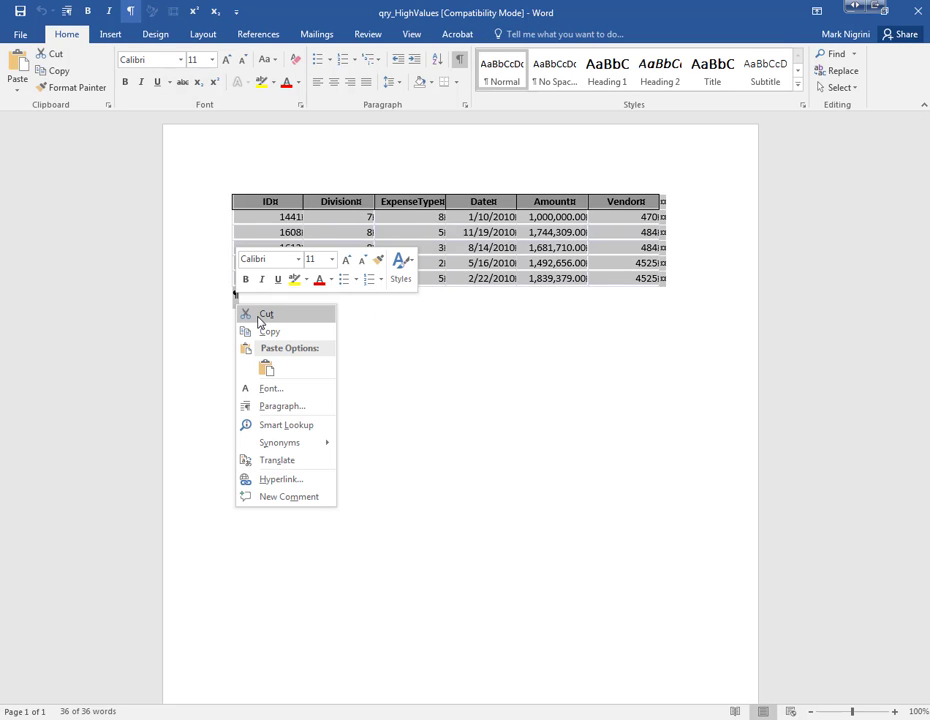
left_click(270, 335)
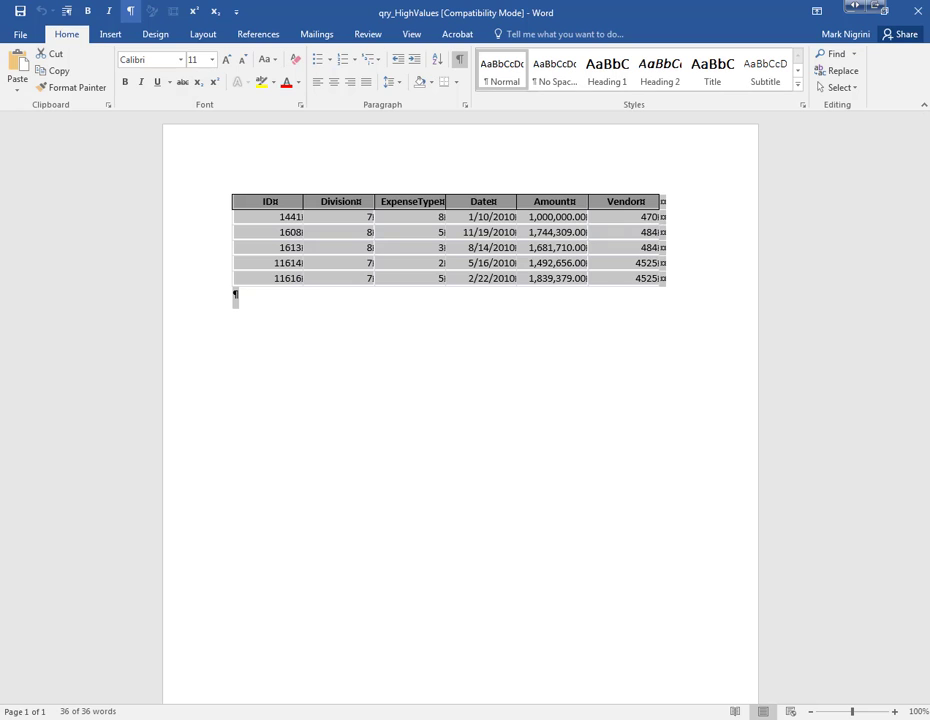
Switch to the Case 4 answer document, add five blank lines below the Part 3 screenshot and paste the copied table there.
left_click(427, 719)
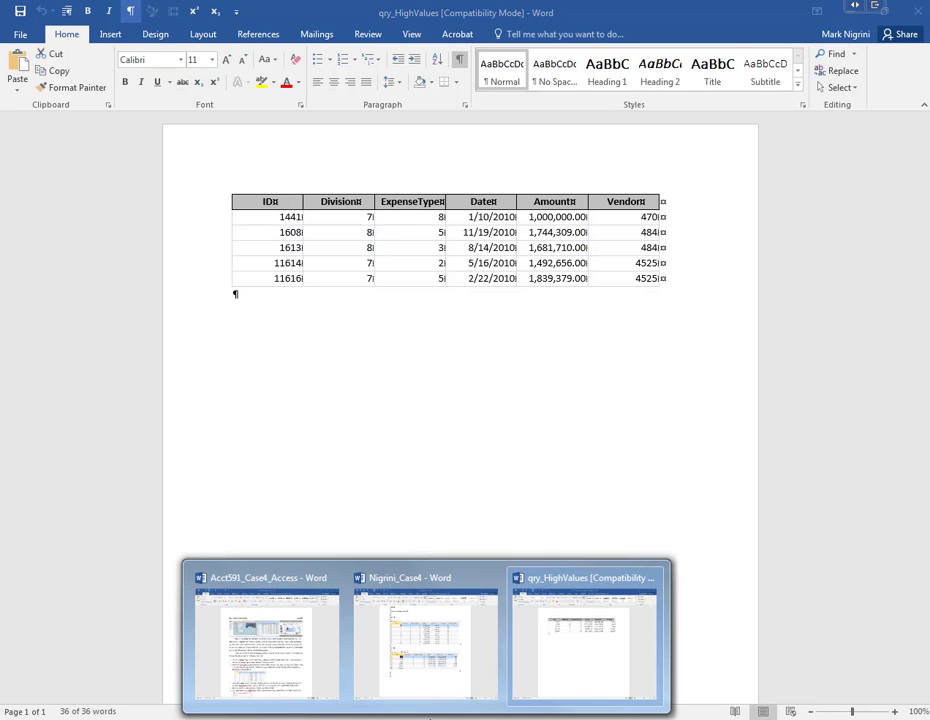
left_click(425, 630)
scroll(336, 432, "down", 2)
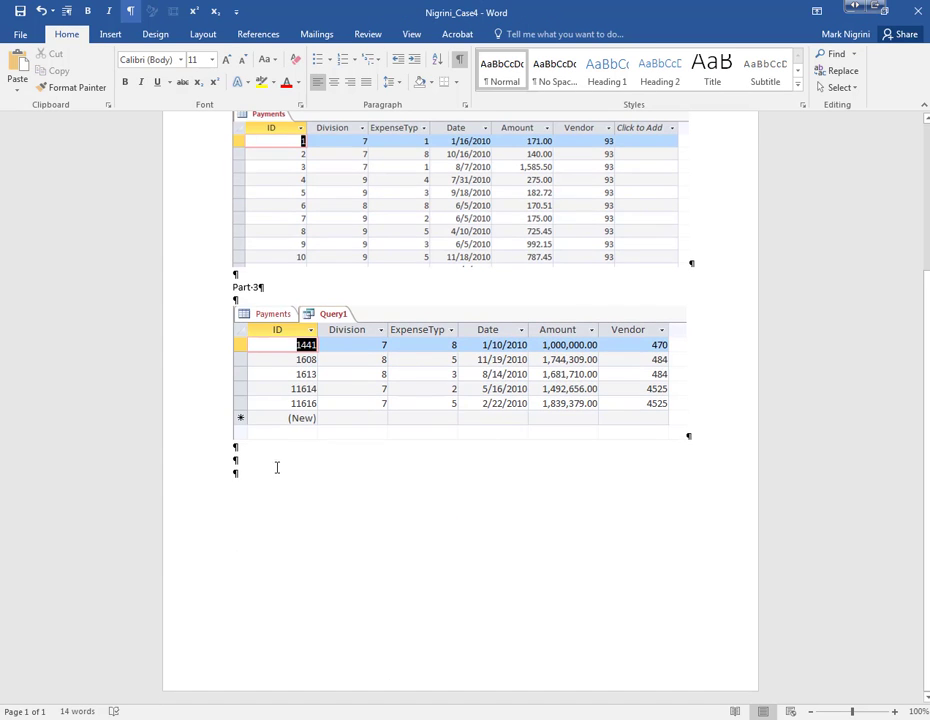
key("Return")
key("Return")
key("Return")
key("Return")
key("Return")
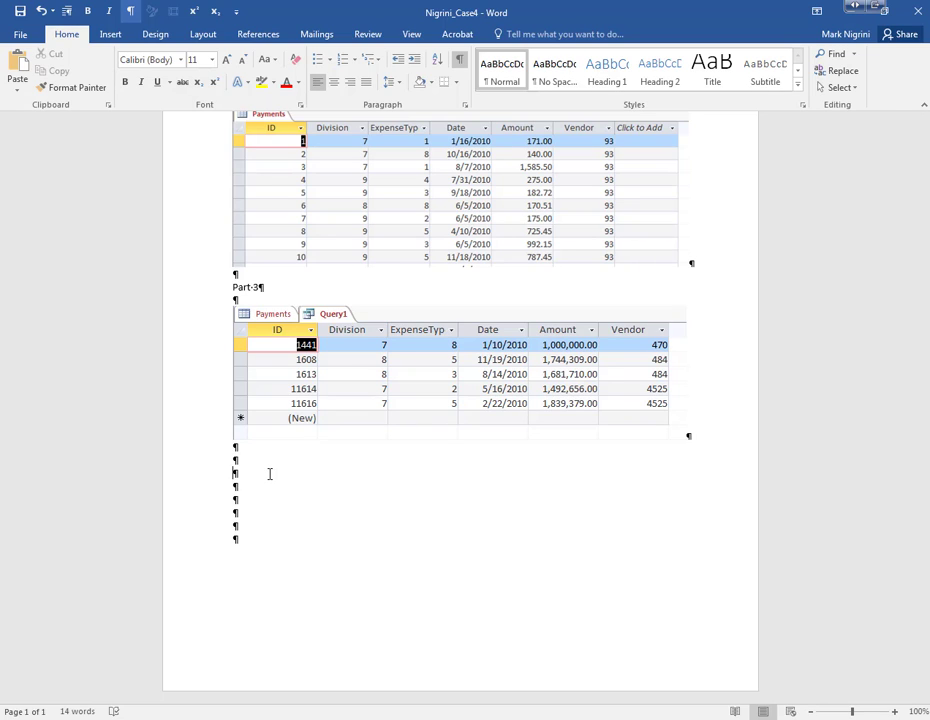
key("ctrl+v")
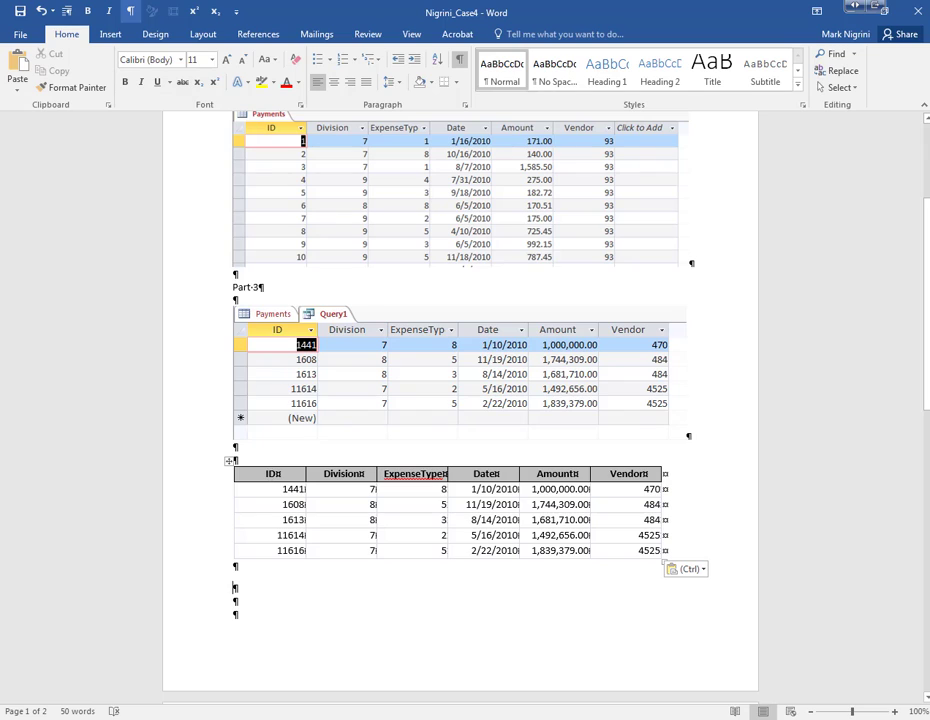
left_click(583, 505)
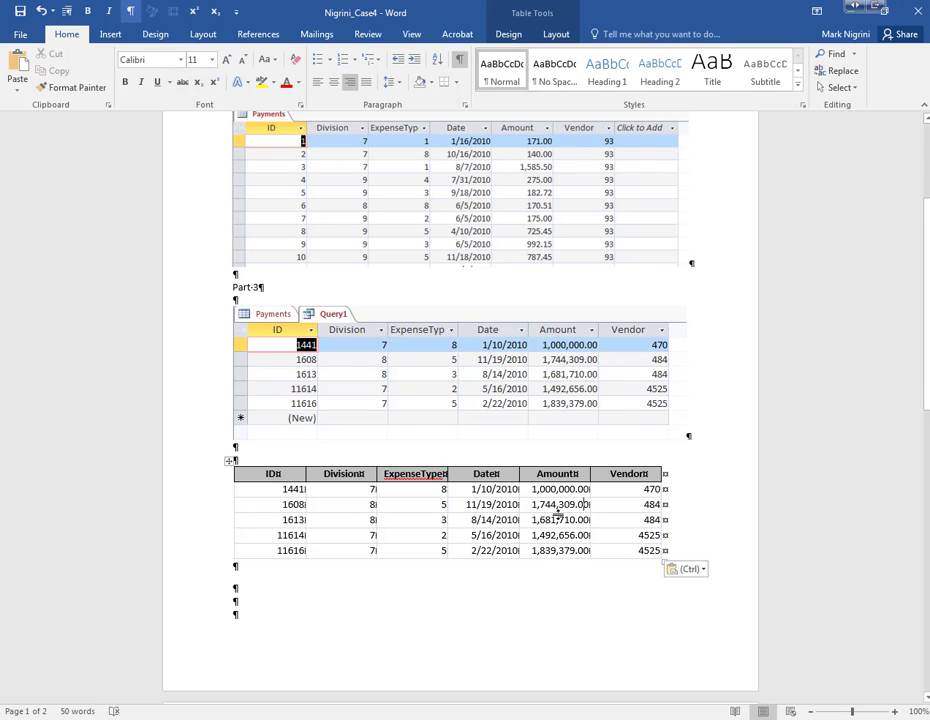
left_click(256, 452)
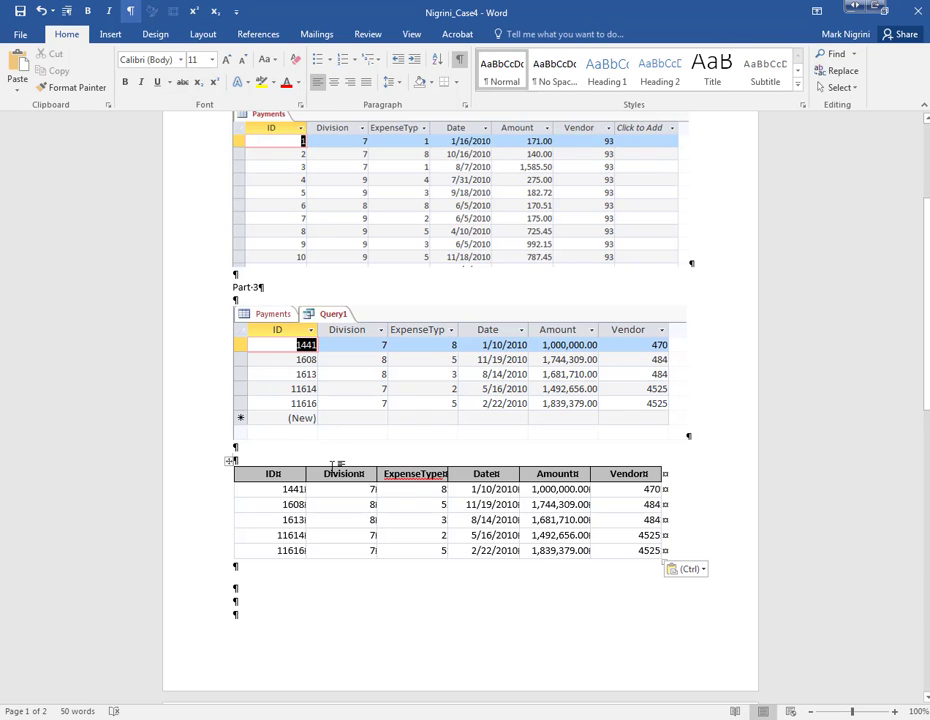
Add a "Part 4" heading above the pasted table and make the Part 3 and Part 4 headings bold.
key("Return")
key("Return")
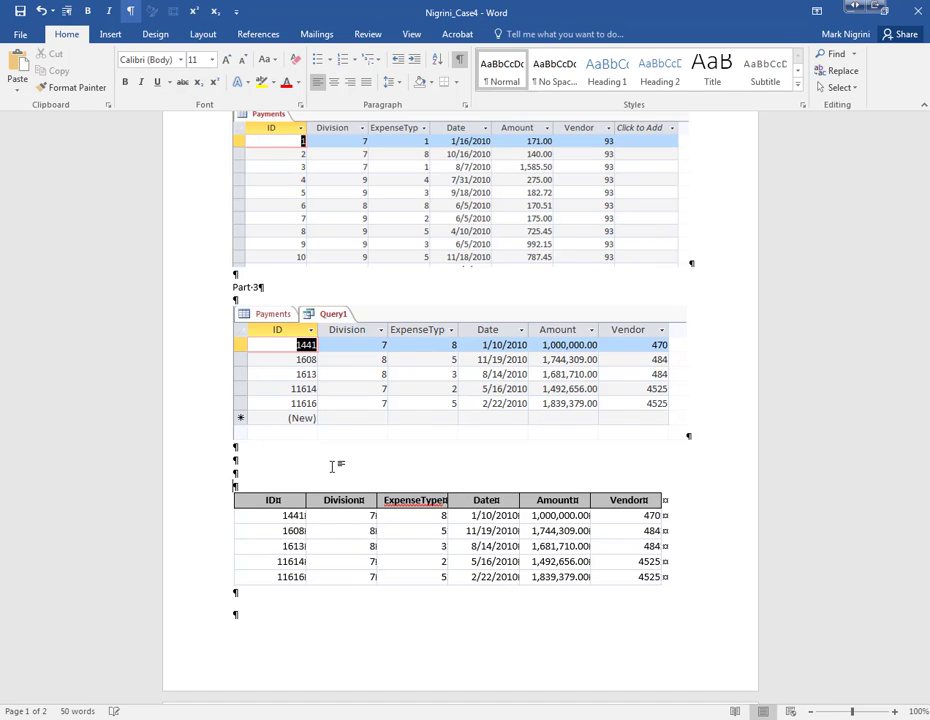
type("Part-4")
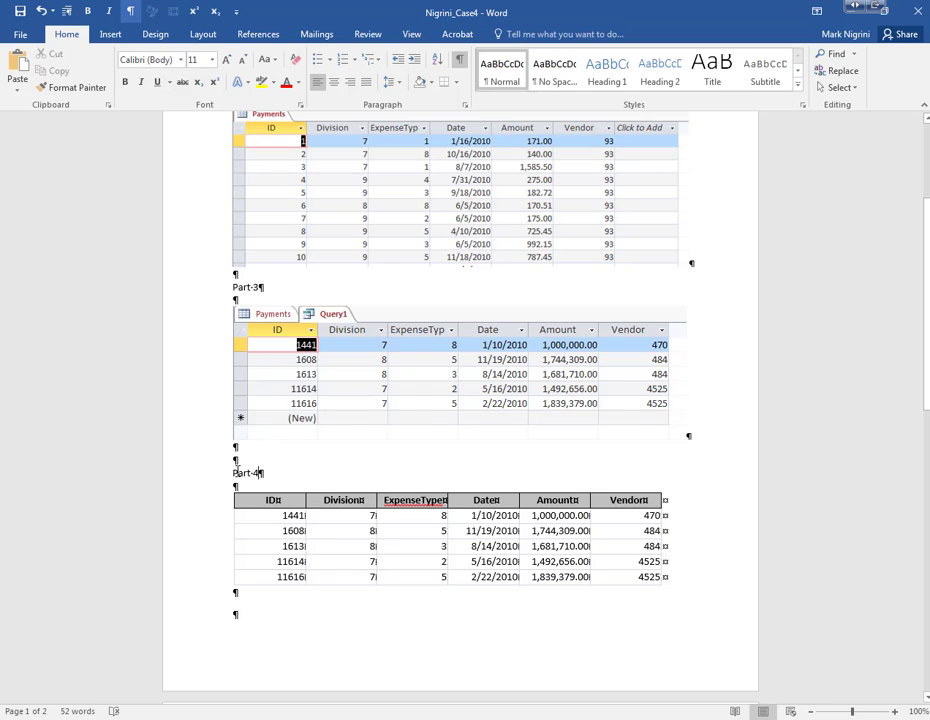
left_click_drag(236, 473, 286, 480)
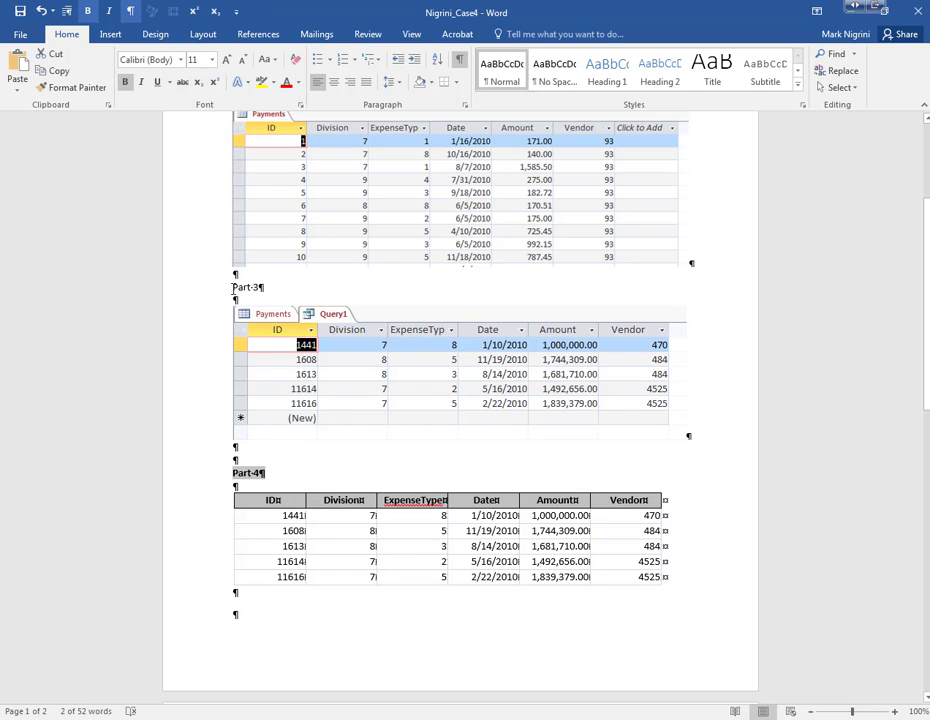
left_click_drag(234, 287, 262, 289)
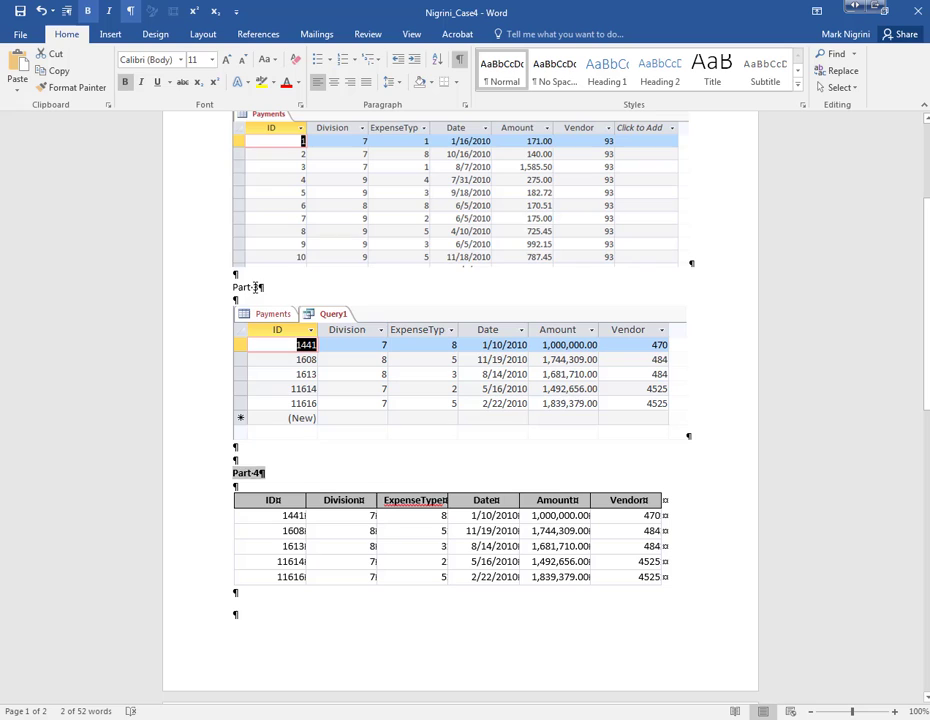
left_click(125, 82)
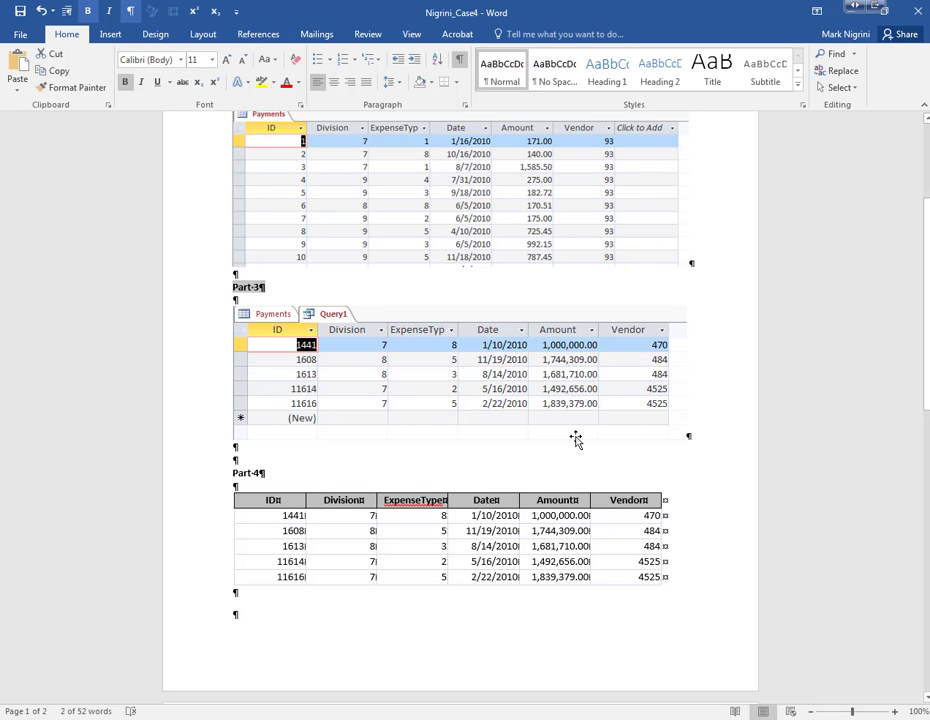
Add a bold "Part 5" heading on the first line of page 2 and insert two extra blank lines below it.
scroll(573, 430, "down", 3)
left_click(423, 407)
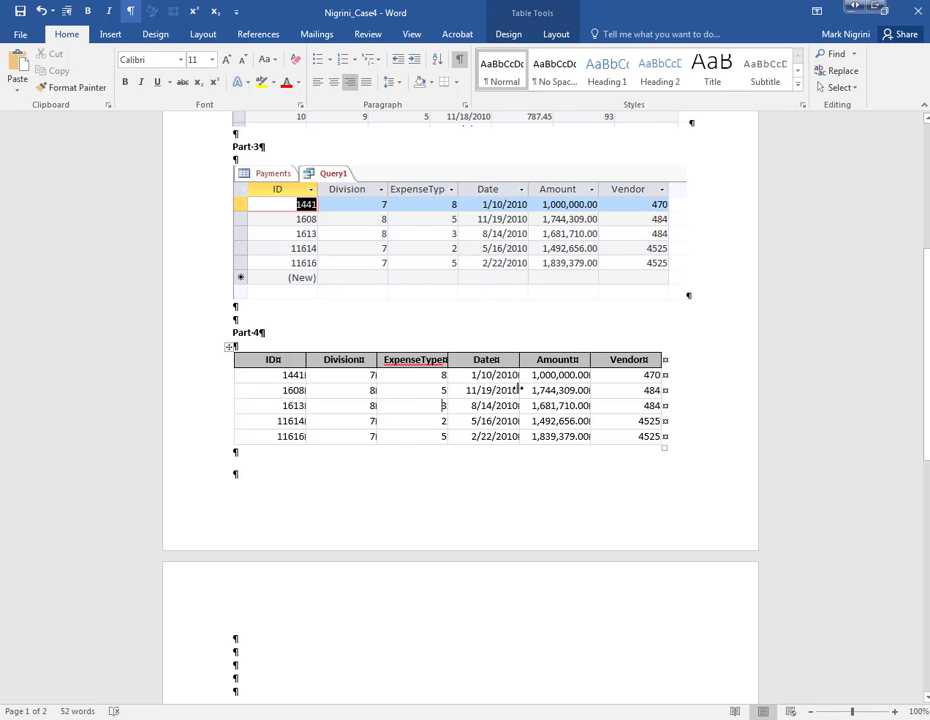
scroll(519, 389, "down", 3)
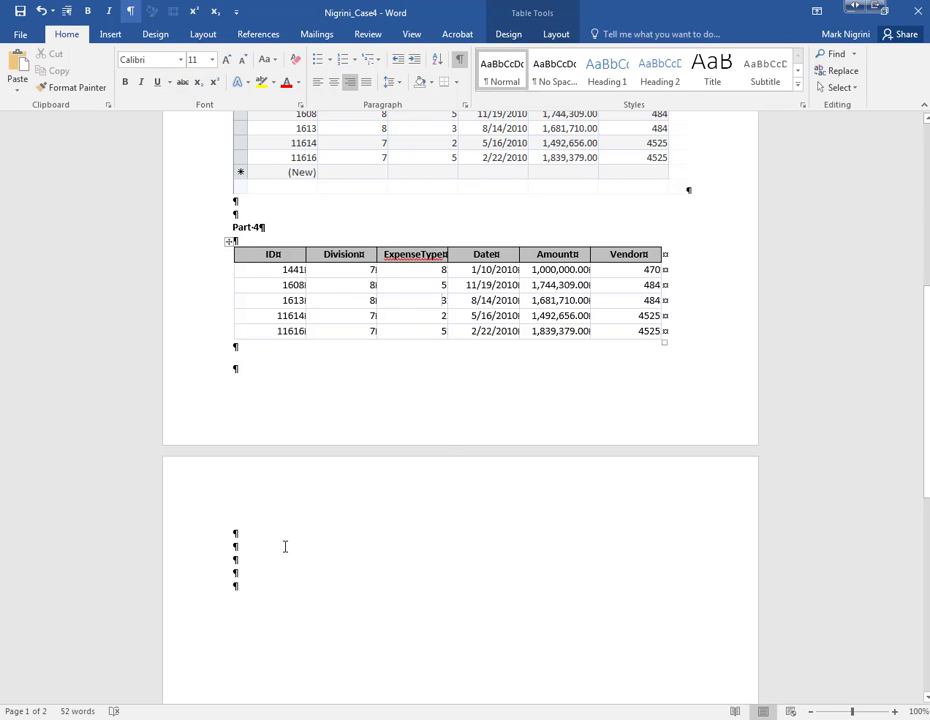
left_click(237, 532)
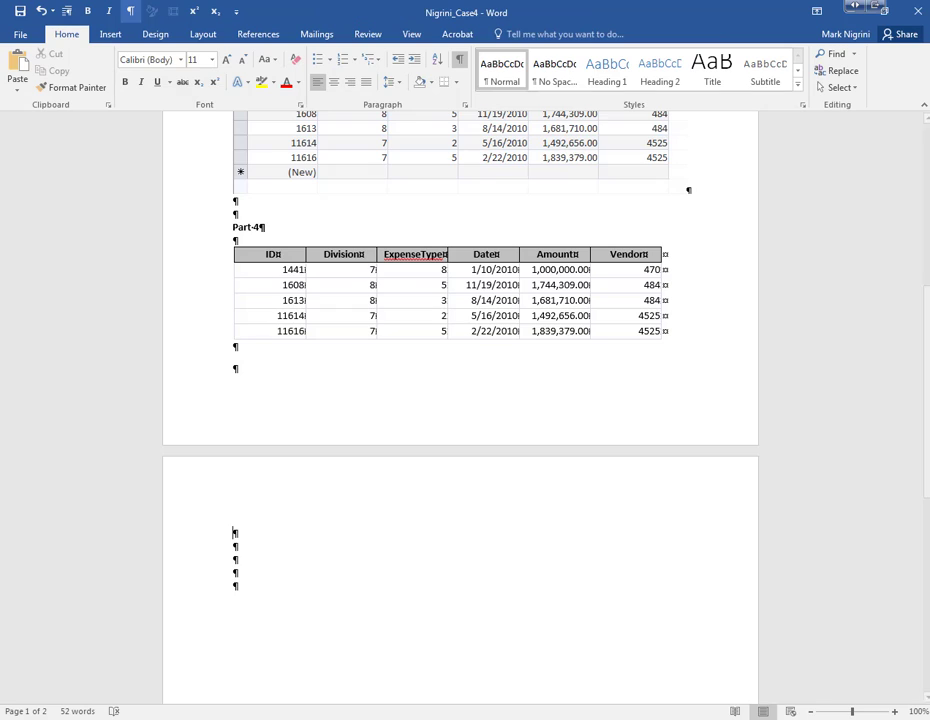
type("Part-5")
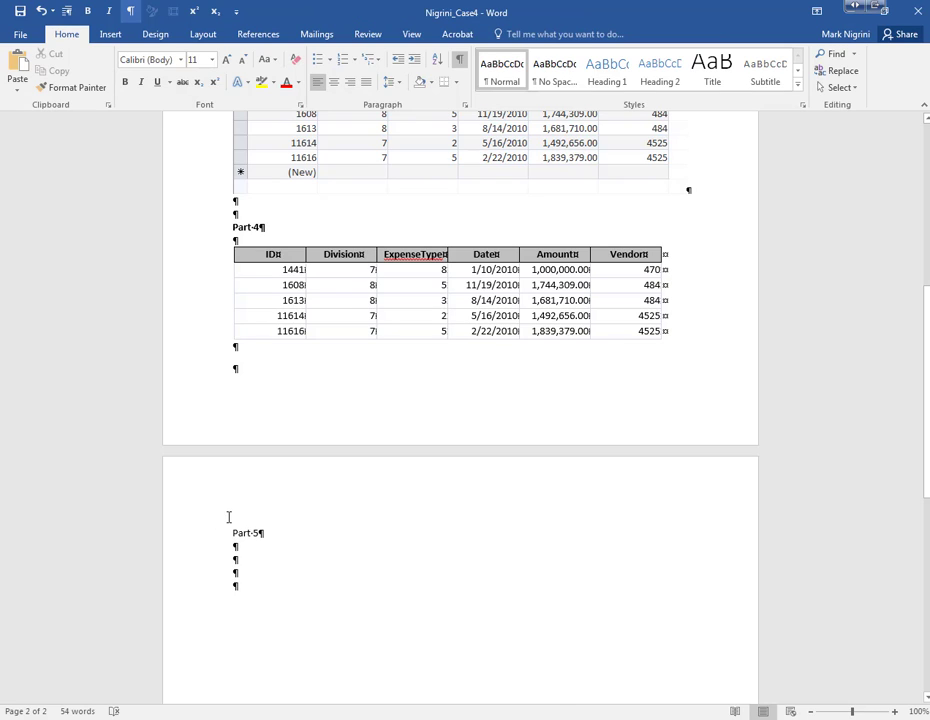
left_click_drag(234, 531, 259, 537)
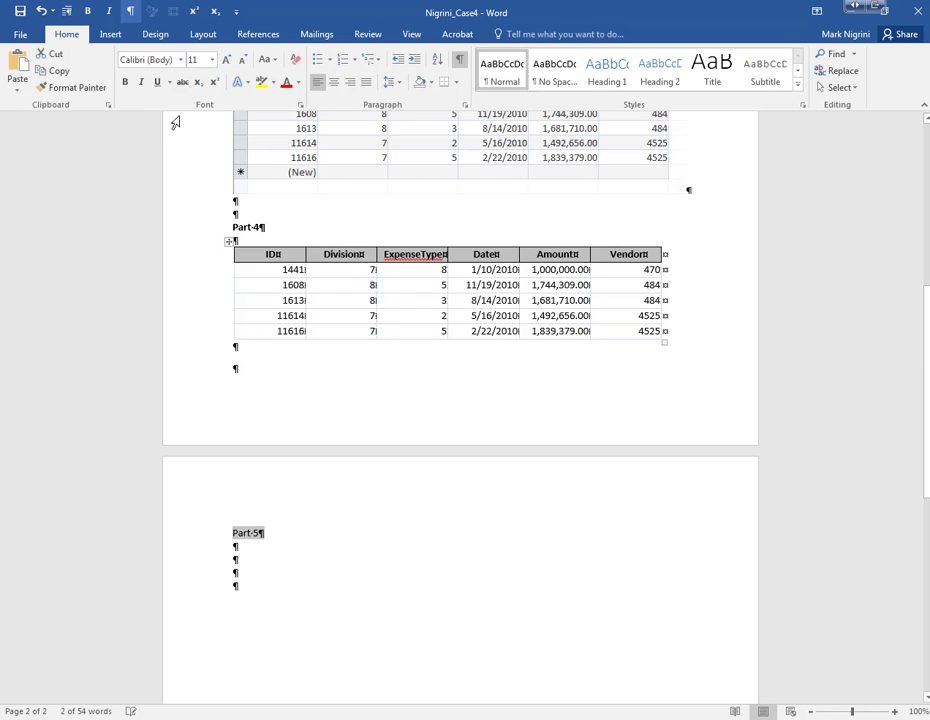
left_click(124, 83)
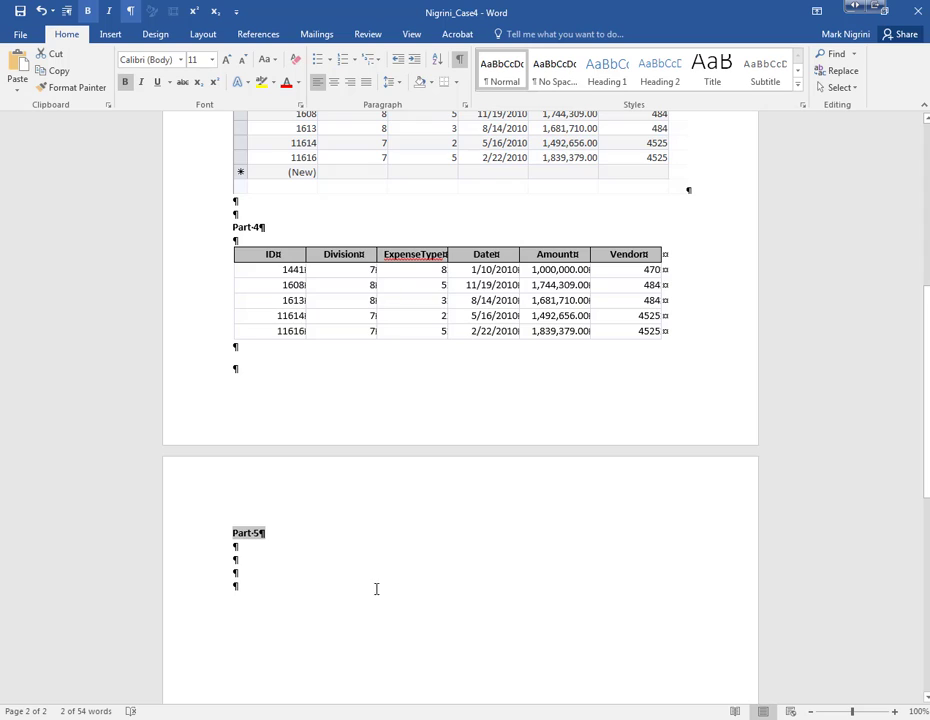
left_click(241, 558)
key("Return")
key("Return")
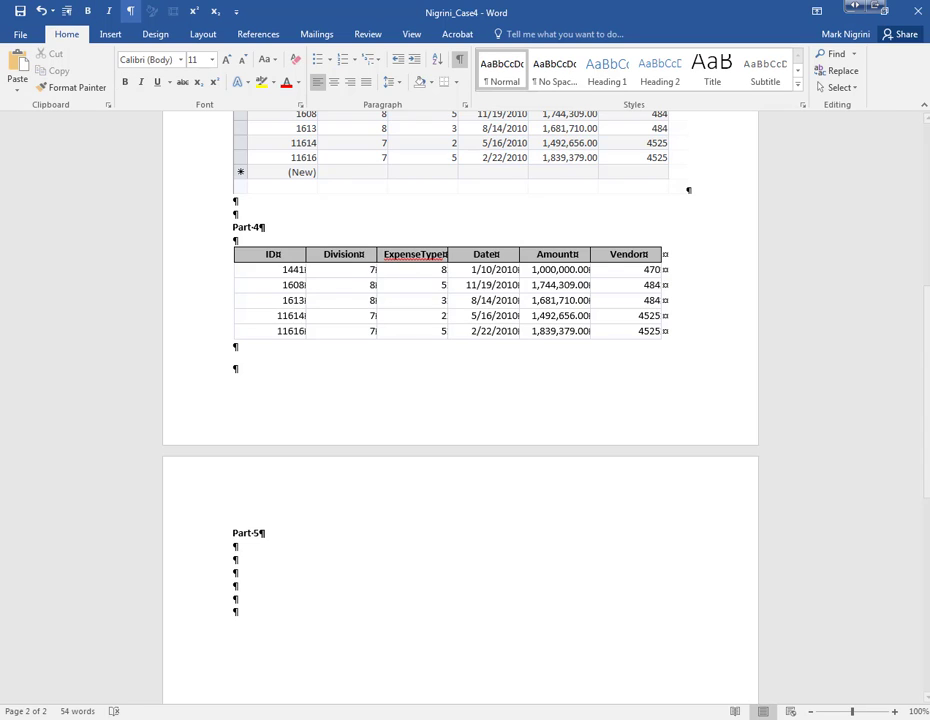
Switch to the Case4 database in Access, close the qry_HighValues datasheet and widen the navigation pane until its full title fits.
key("alt+Tab")
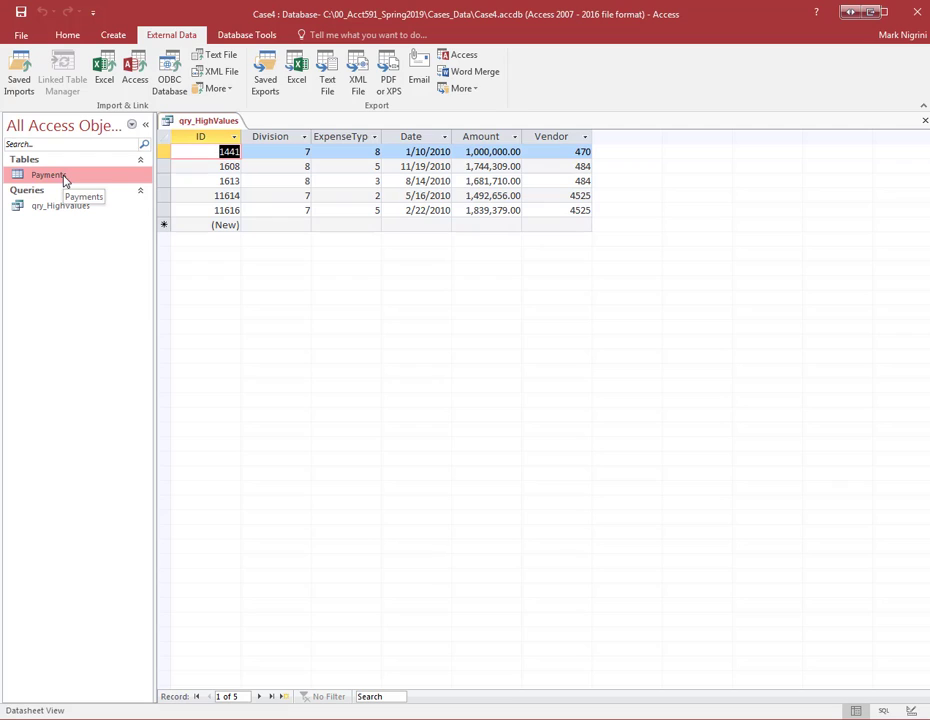
left_click(69, 208)
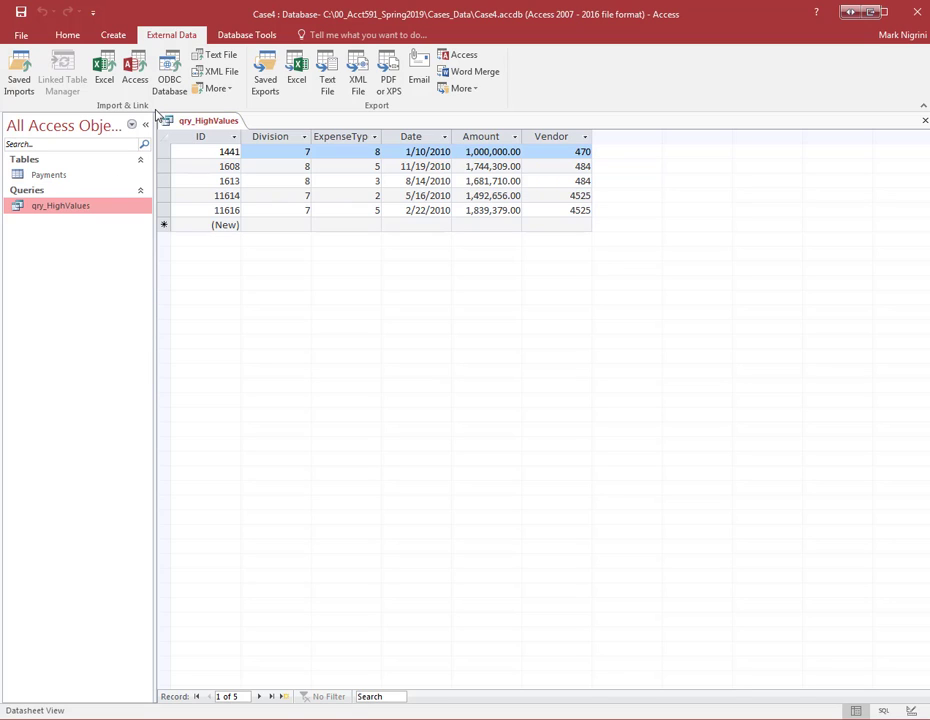
right_click(199, 120)
left_click(236, 150)
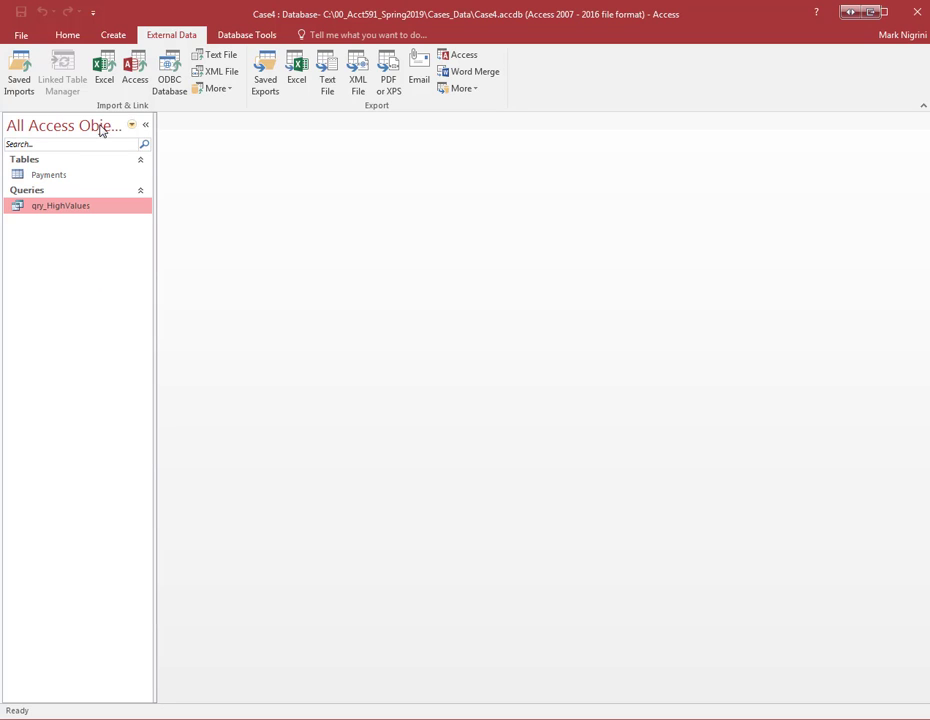
left_click_drag(156, 130, 175, 131)
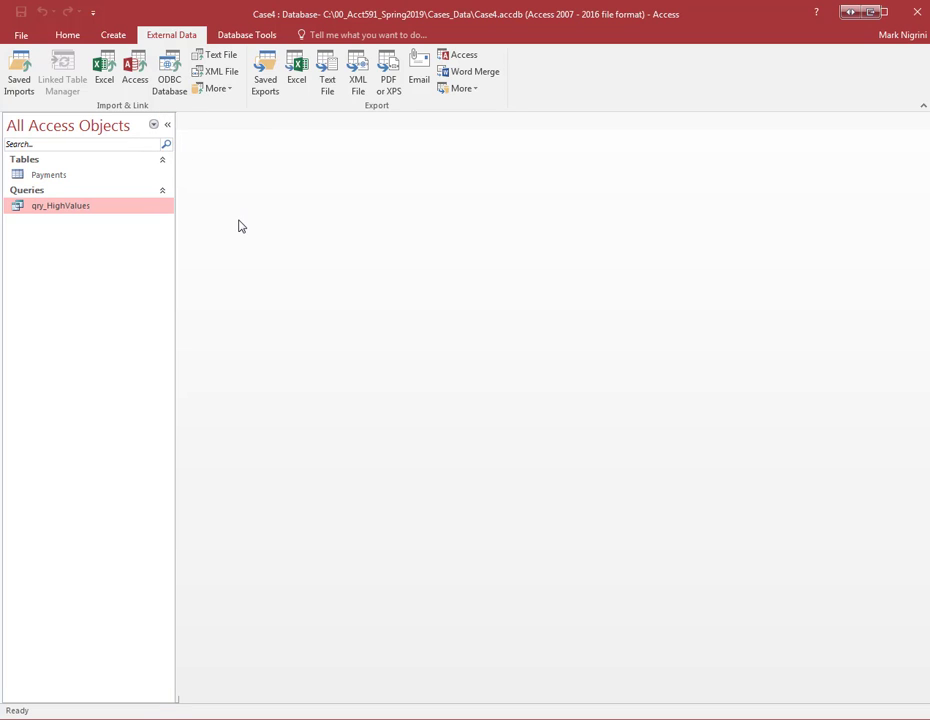
left_click(90, 178)
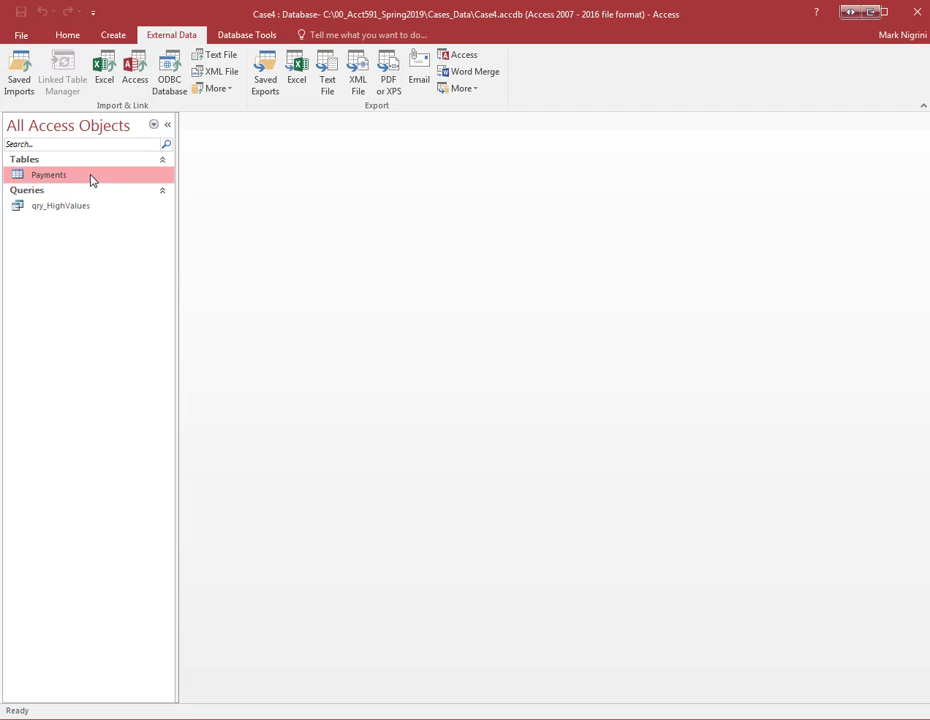
left_click(94, 209)
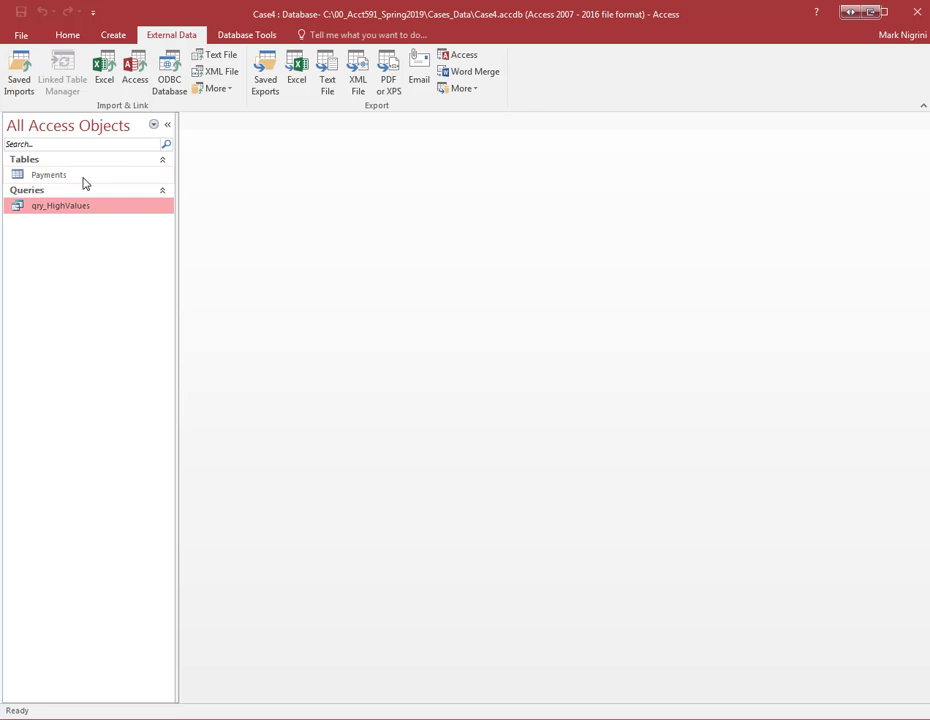
left_click(84, 178)
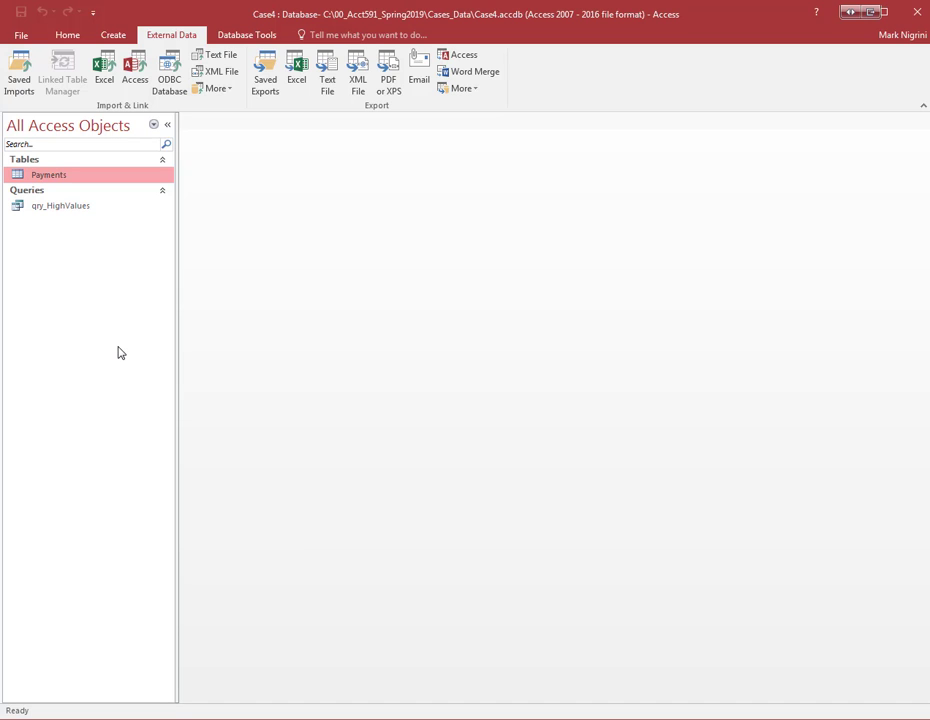
Capture a Snagit screenshot of the All Access Objects list with the Payments table and qry_HighValues query, and copy it.
key("Print")
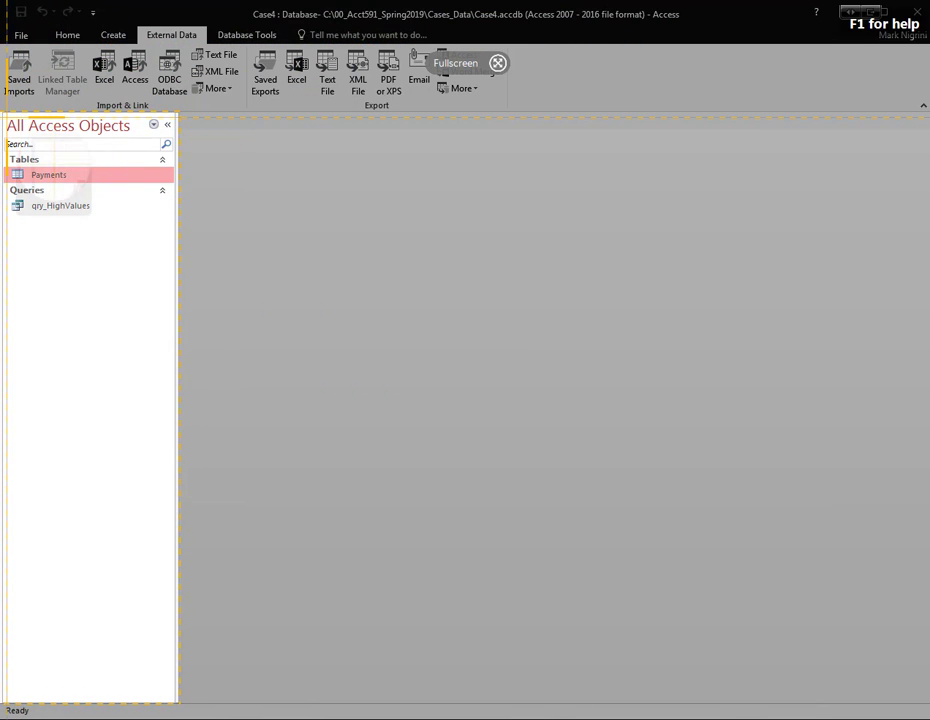
left_click_drag(193, 168, 179, 224)
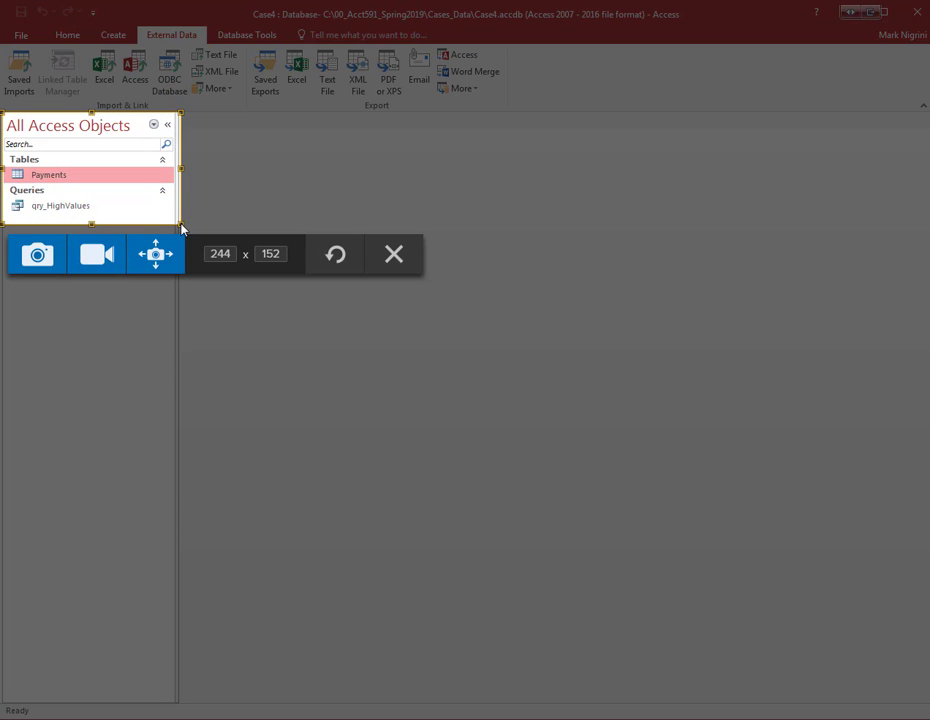
left_click(35, 253)
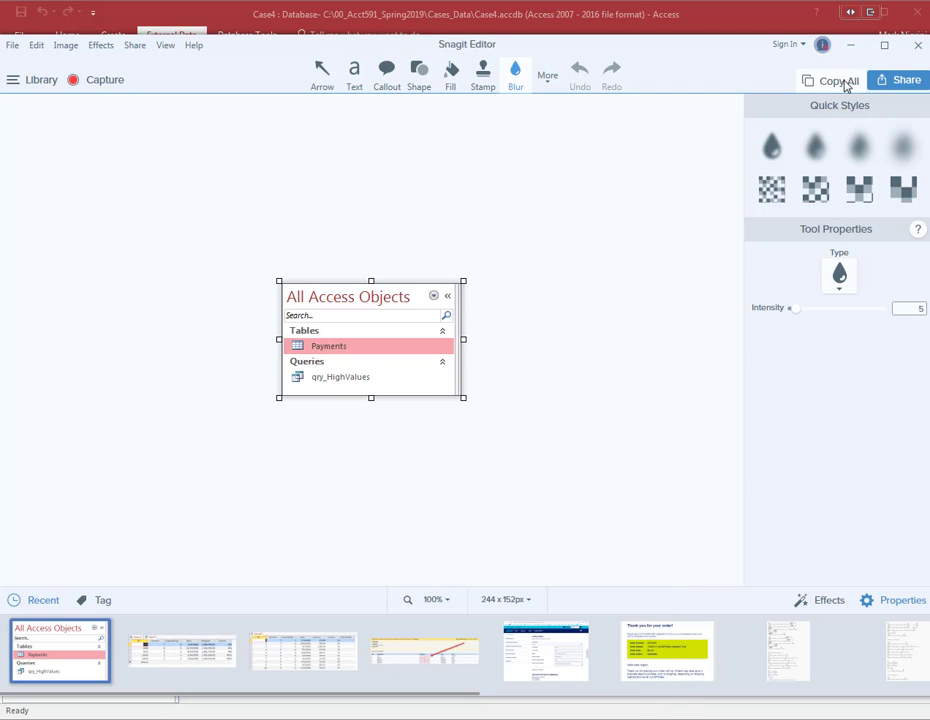
Switch to the Case 4 answer document in Word and paste the captured object list under the Part 5 heading.
left_click(427, 719)
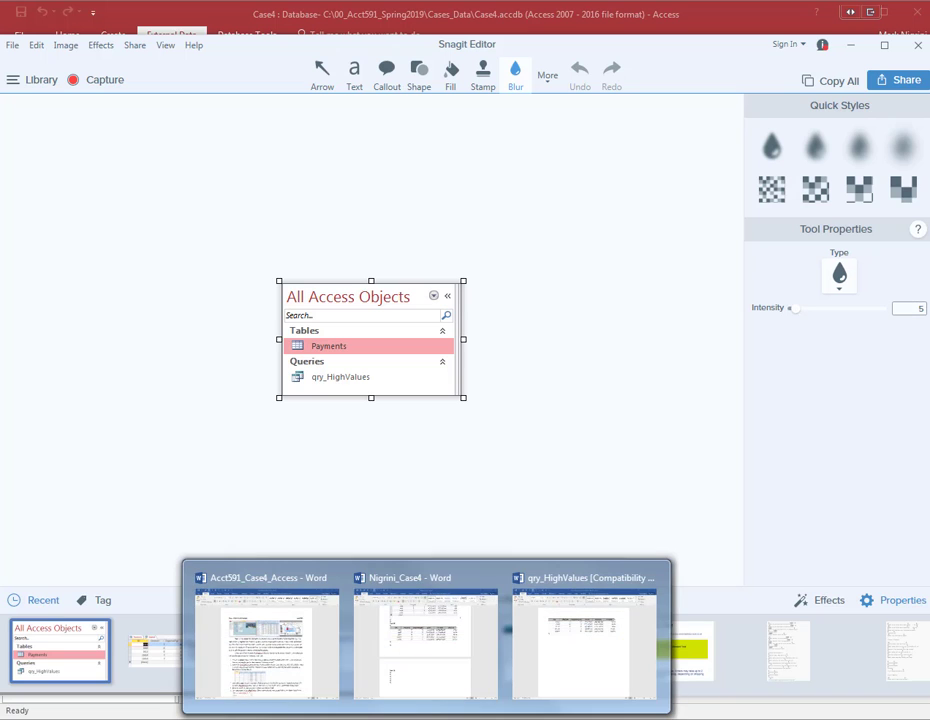
left_click(425, 640)
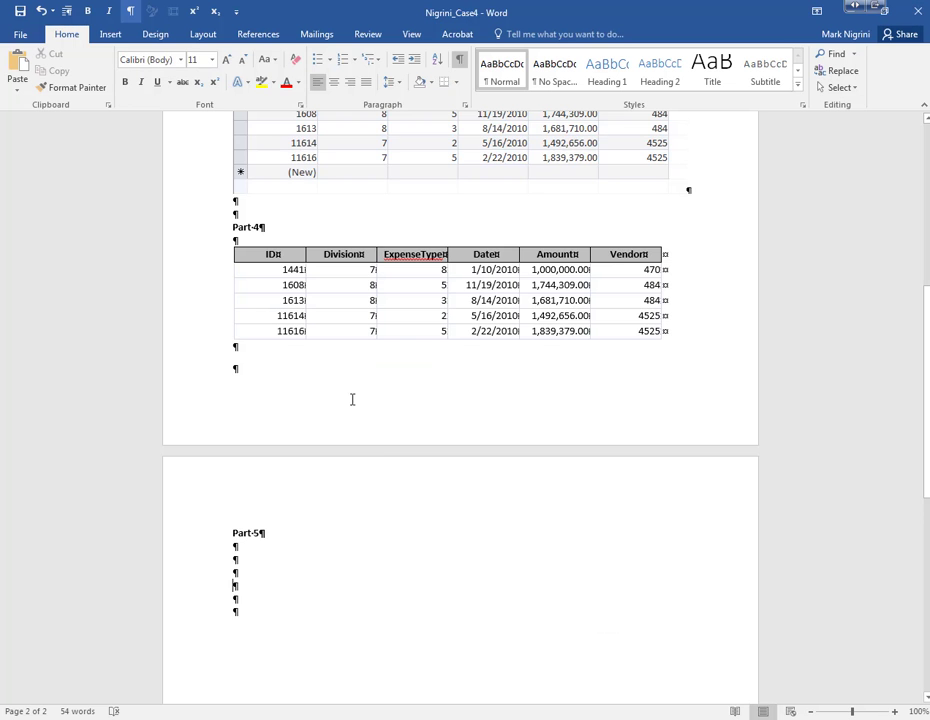
scroll(253, 466, "down", 2)
right_click(249, 451)
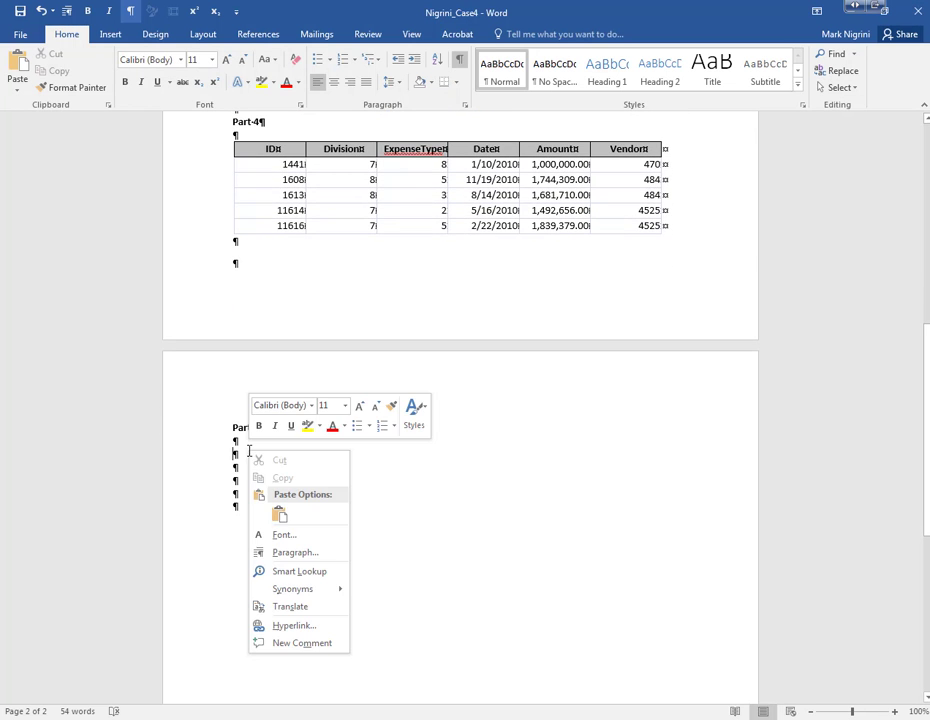
left_click(278, 514)
Add a bold "Part 6" heading below the Part 5 screenshot and insert four extra blank lines under it.
left_click(265, 585)
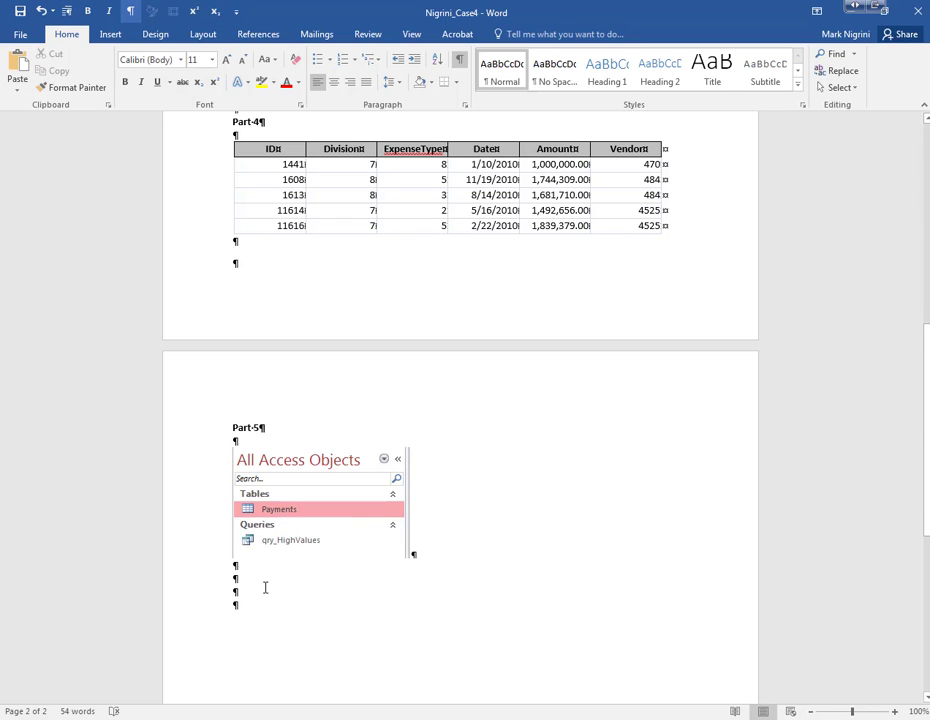
type("Part 6")
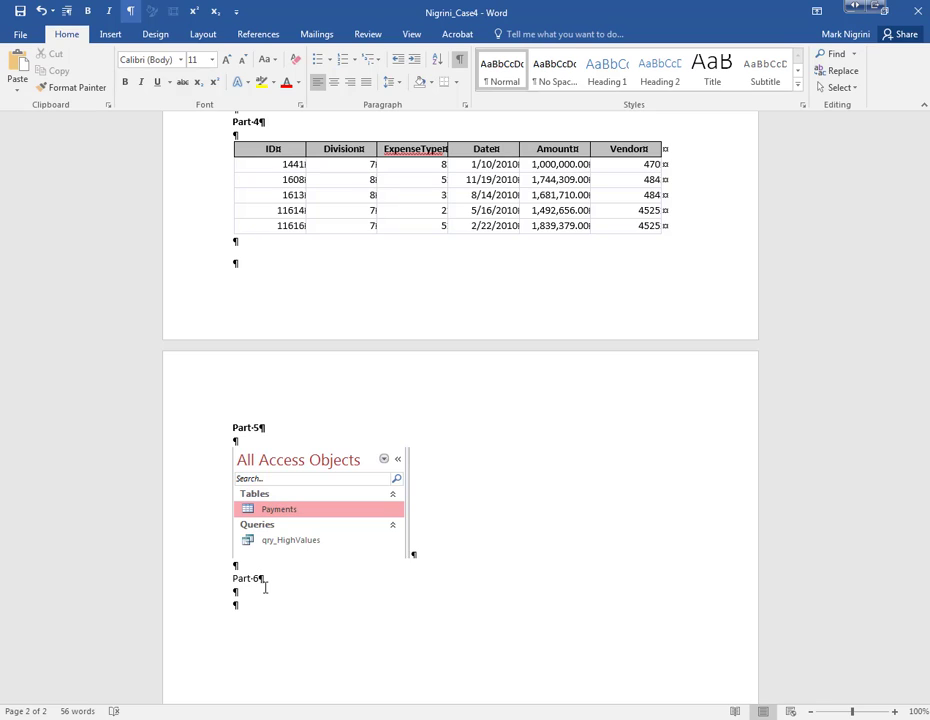
key("Return")
left_click_drag(230, 589, 264, 596)
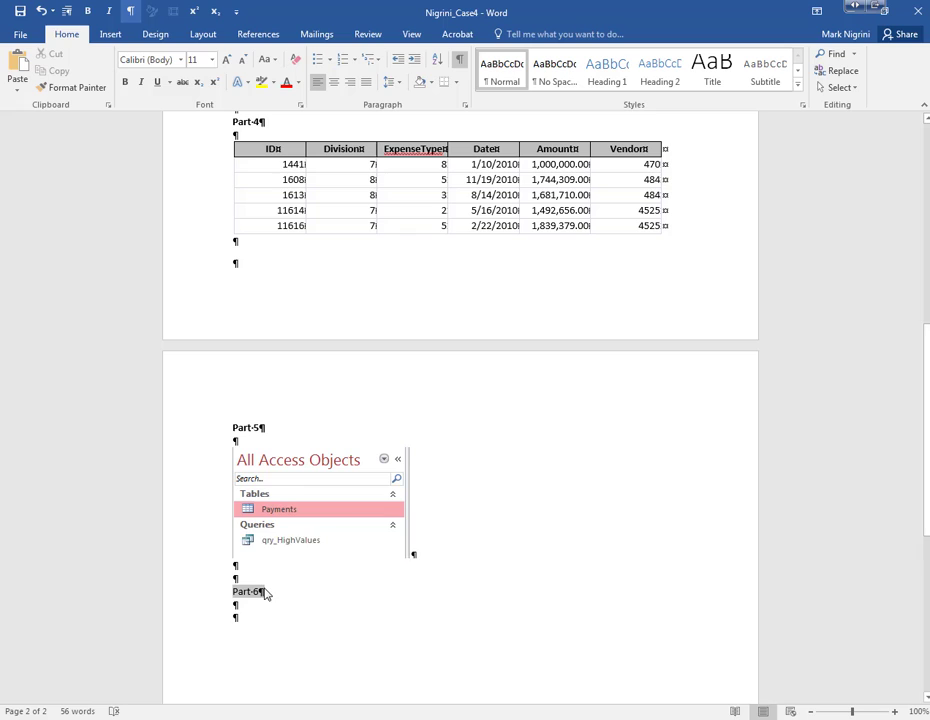
left_click(125, 81)
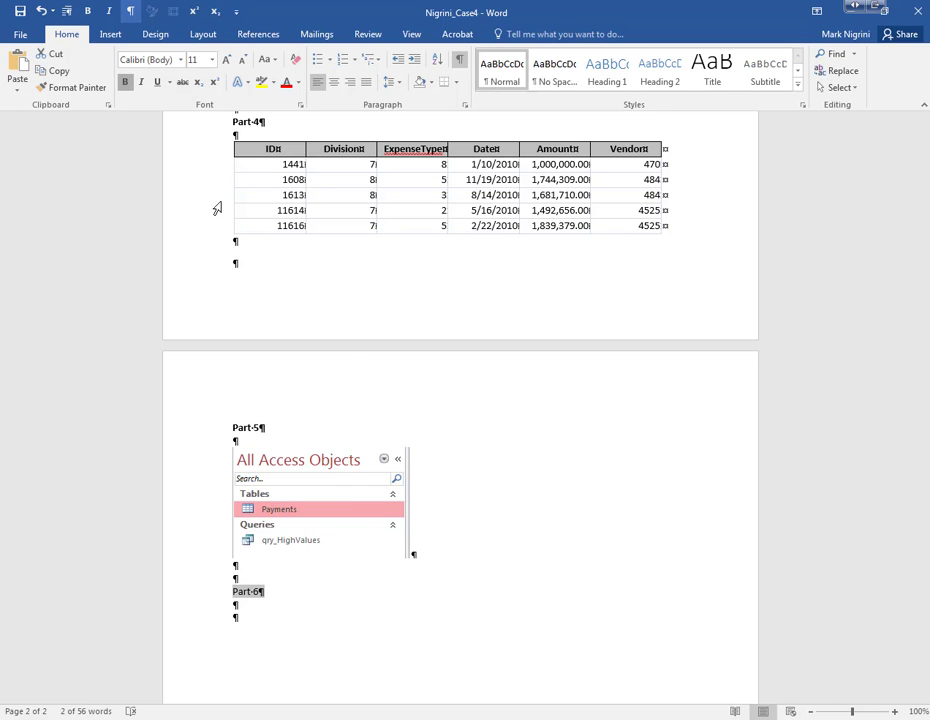
left_click(255, 612)
key("Return")
key("Return")
key("Return")
key("Return")
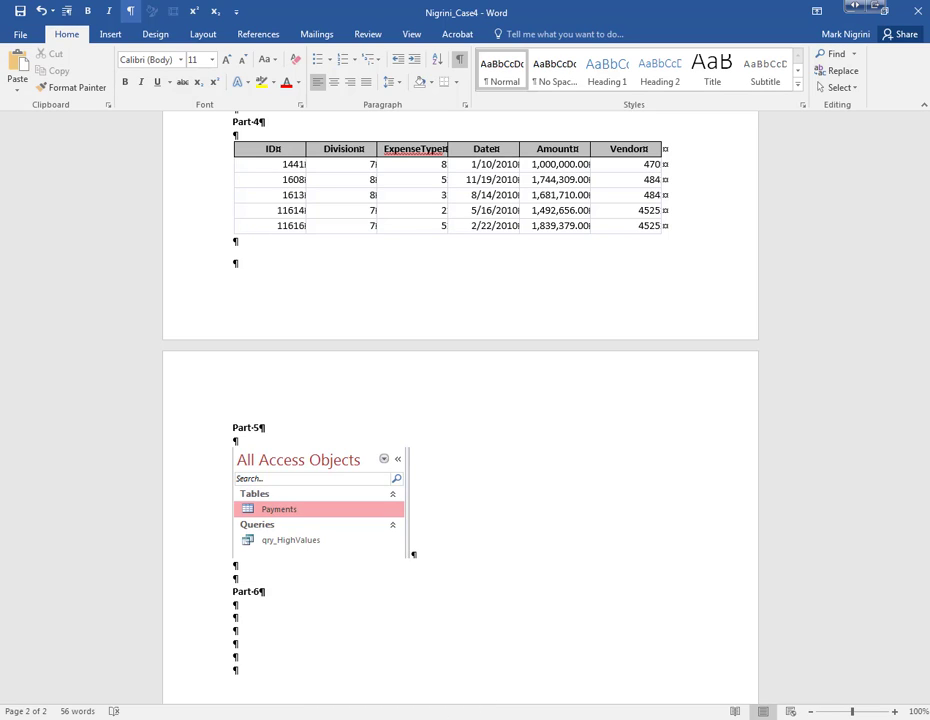
Switch to Access, open the Payments table and create a new query design containing Payments, moving the design grid up beneath the table box.
left_click(488, 646)
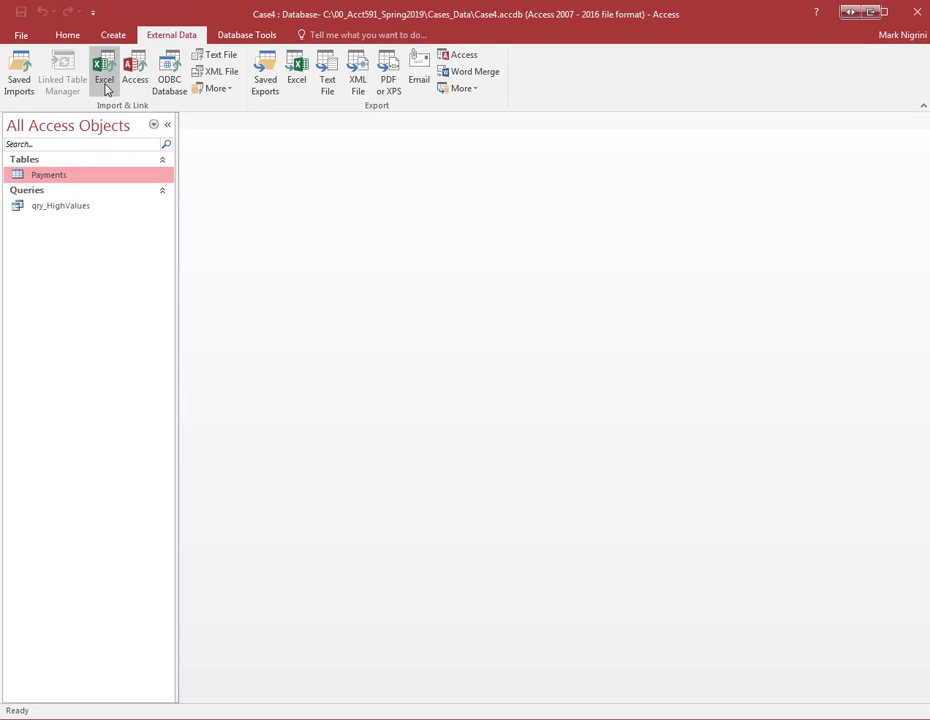
double_click(87, 175)
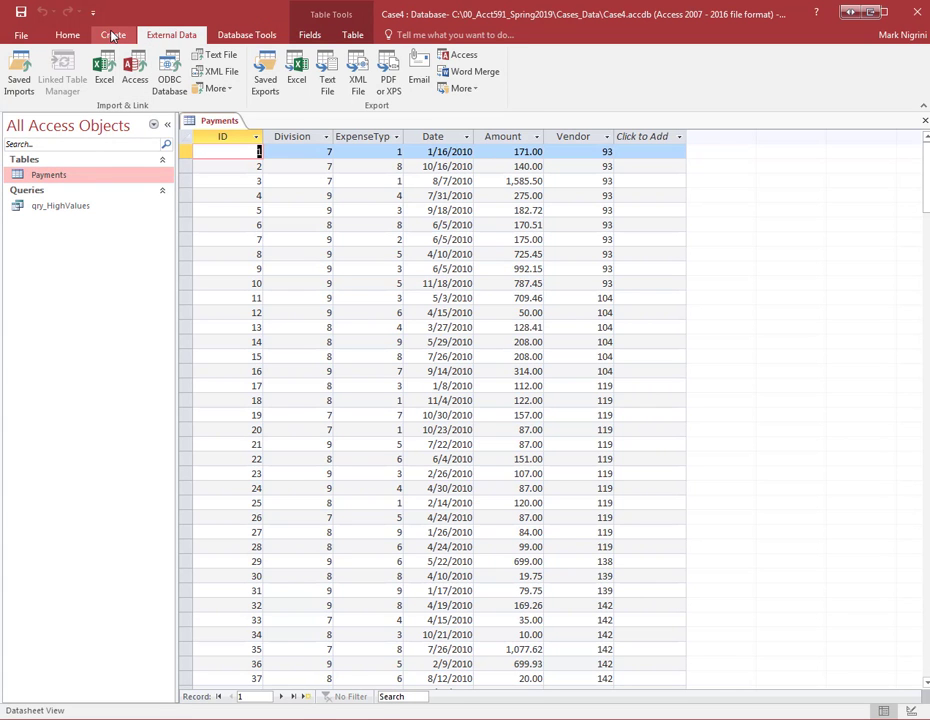
left_click(113, 35)
left_click(217, 85)
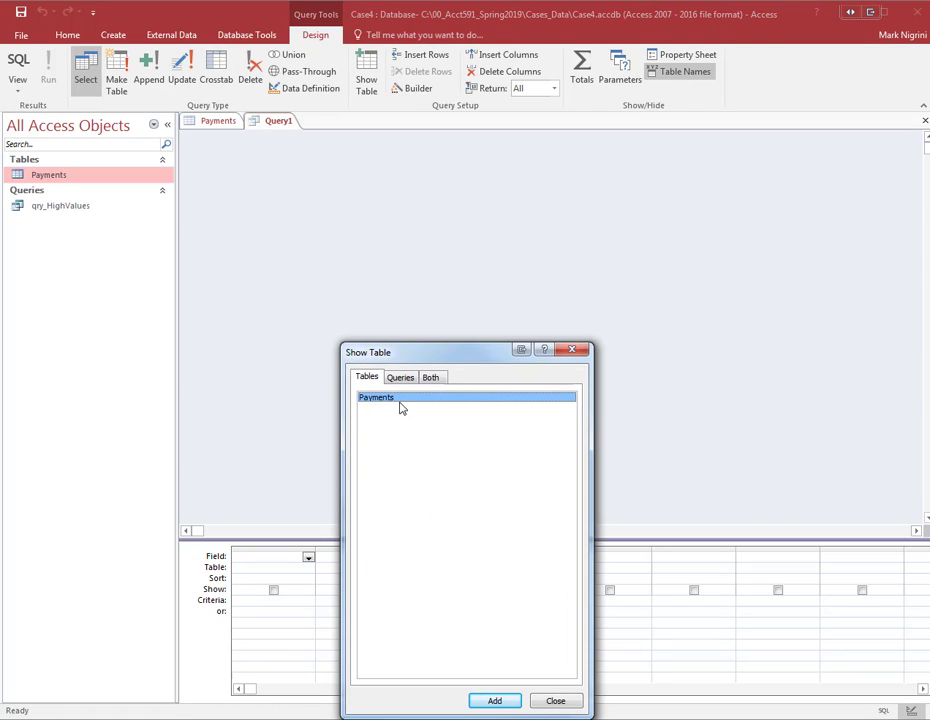
left_click(494, 701)
left_click(556, 701)
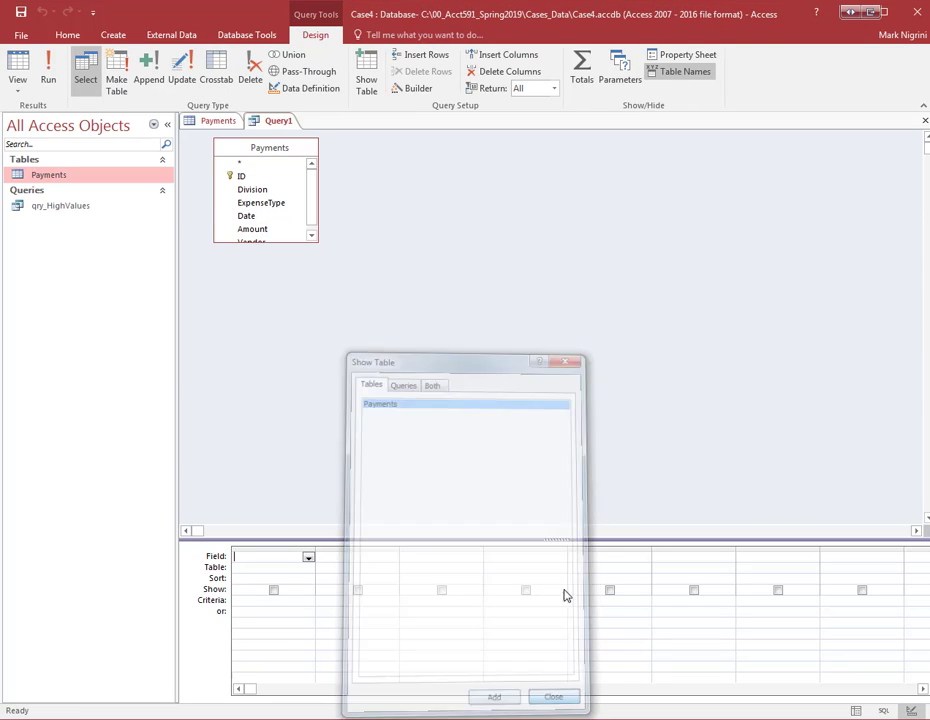
left_click_drag(562, 456, 546, 284)
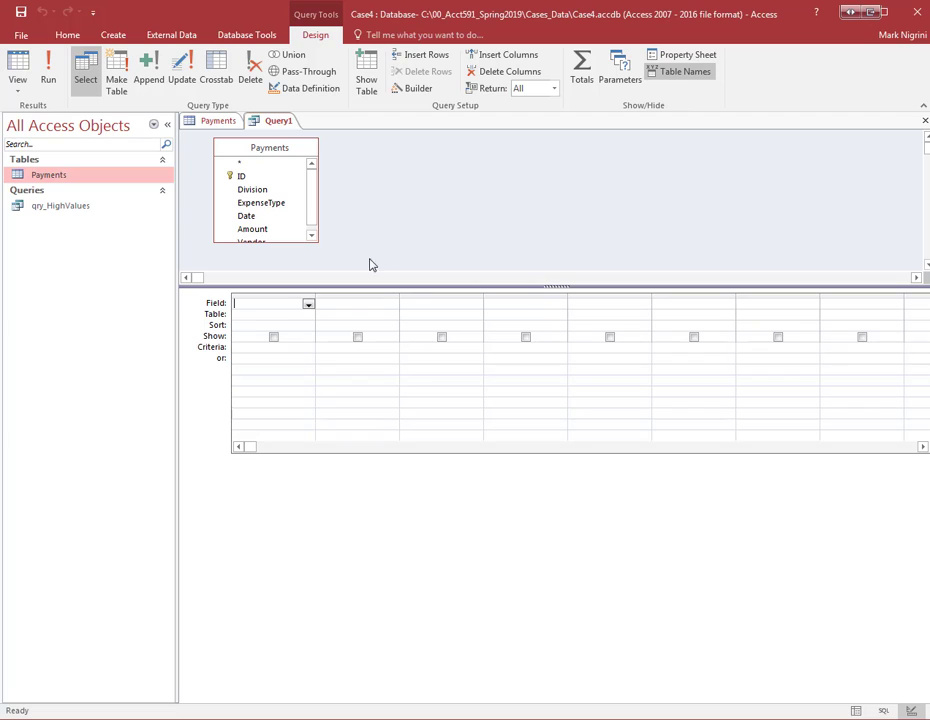
Add the Amount field to the query grid twice and turn on the Totals row.
scroll(259, 216, "down", 1)
left_click(260, 224)
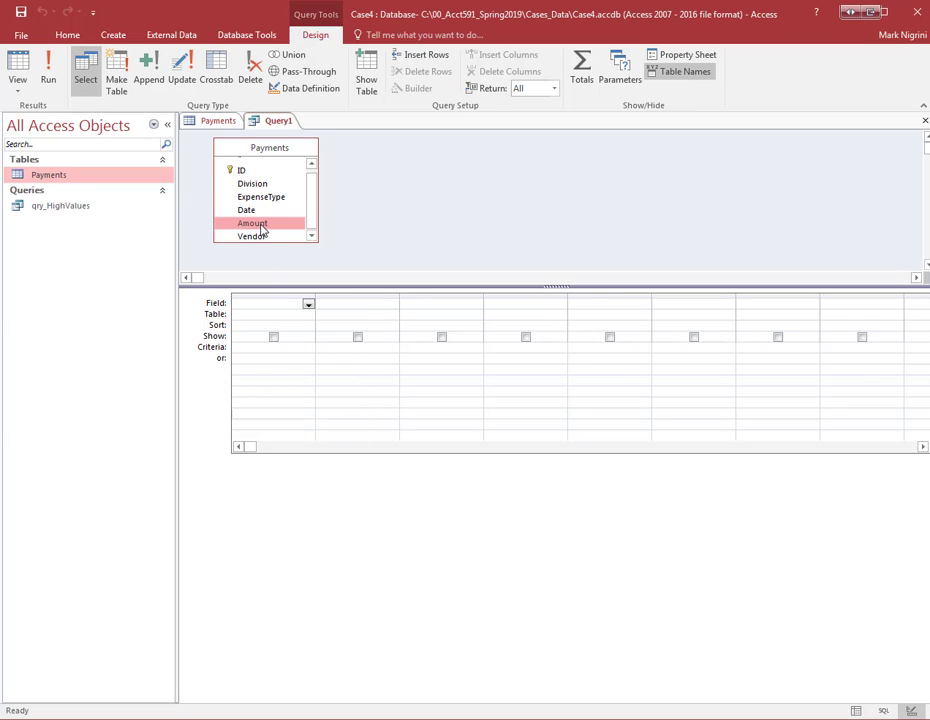
double_click(261, 226)
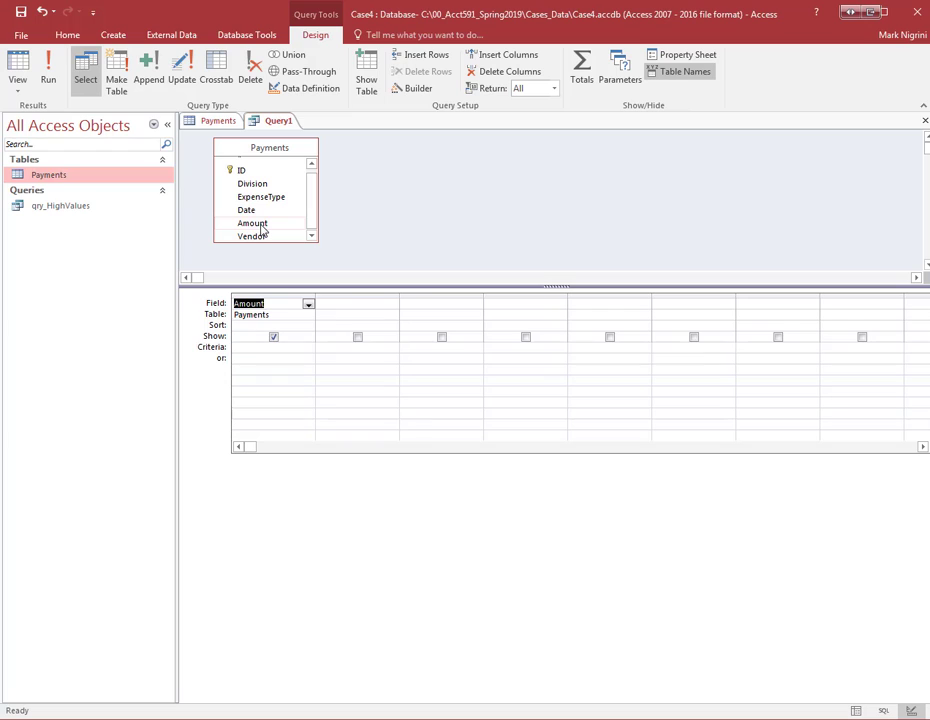
double_click(262, 228)
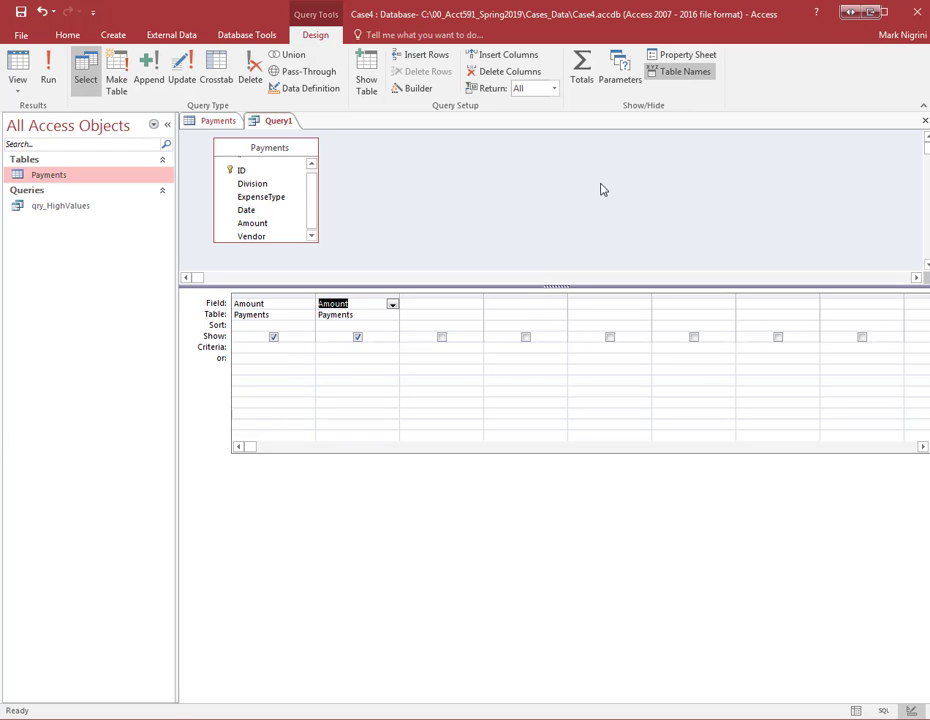
left_click(583, 70)
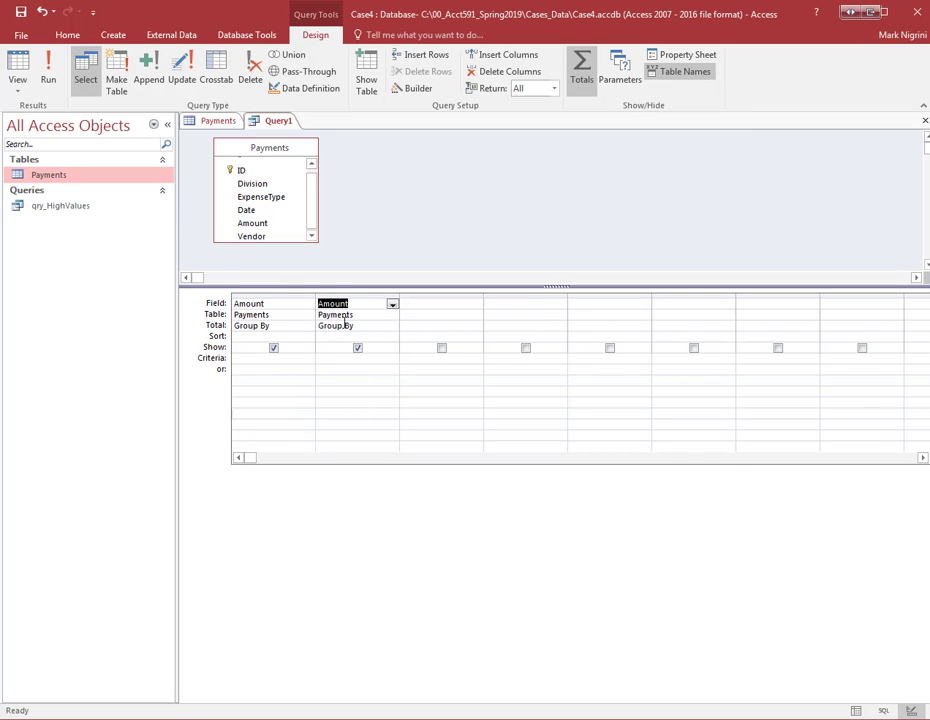
Set the first Amount column's total to Sum and the second Amount column's total to Avg.
left_click(294, 327)
left_click(308, 327)
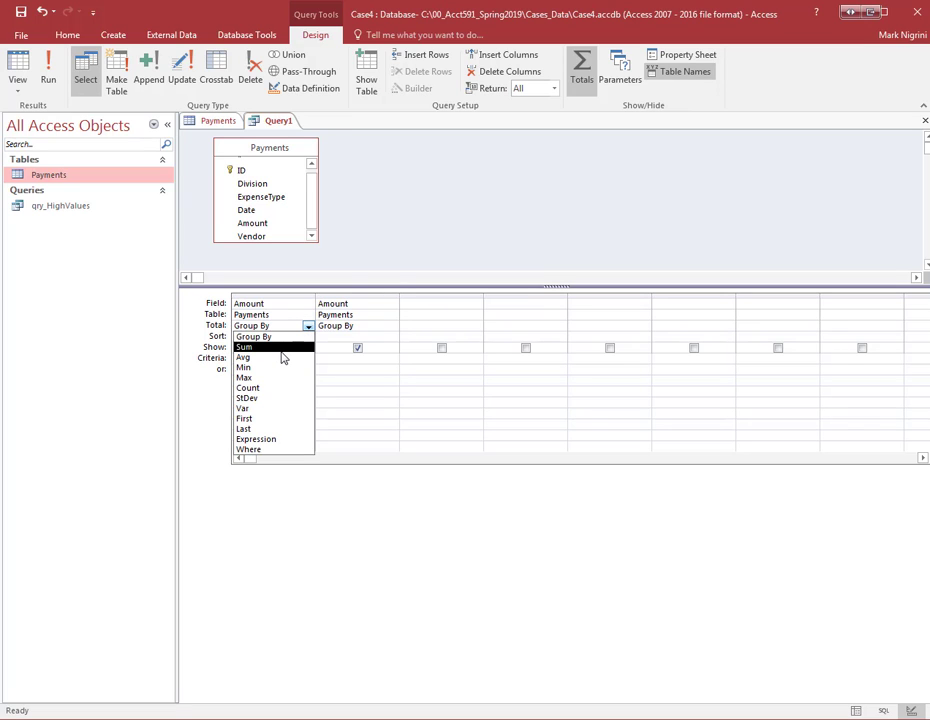
left_click(281, 347)
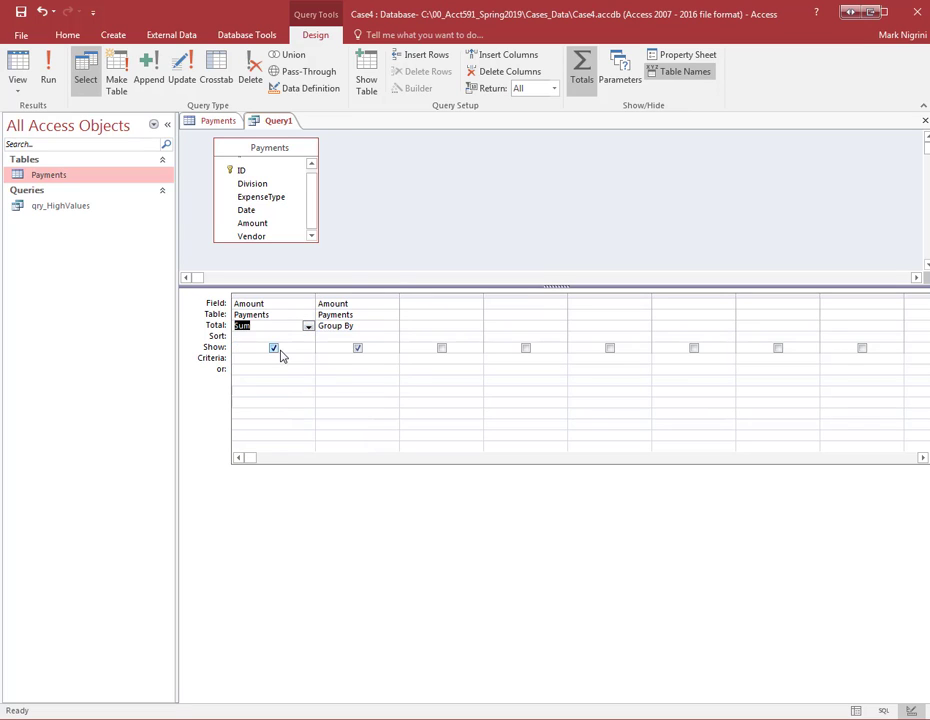
left_click(375, 327)
left_click(393, 330)
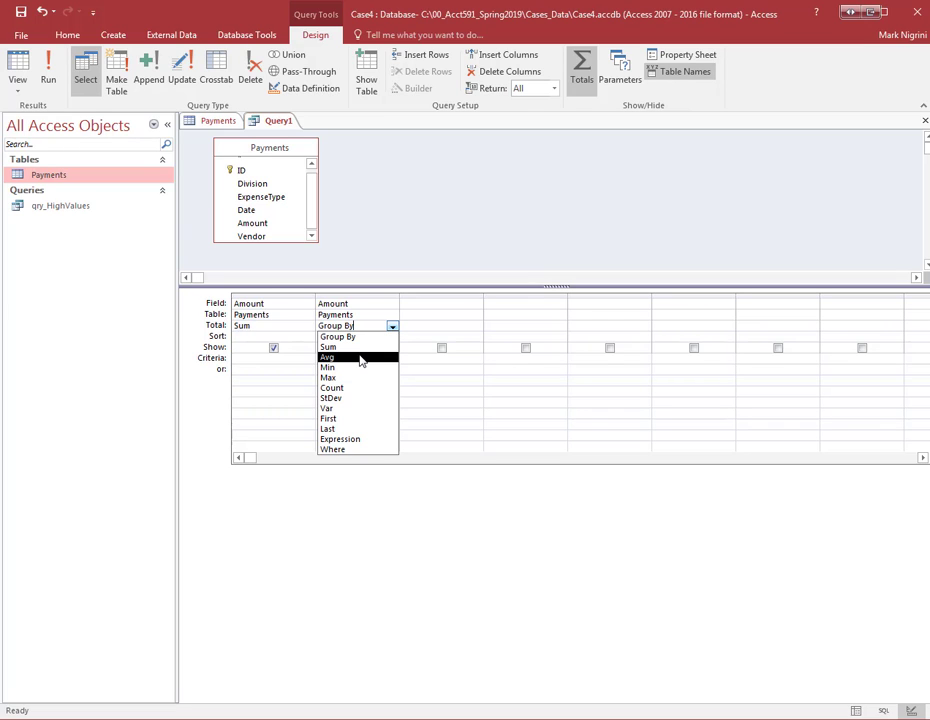
left_click(361, 358)
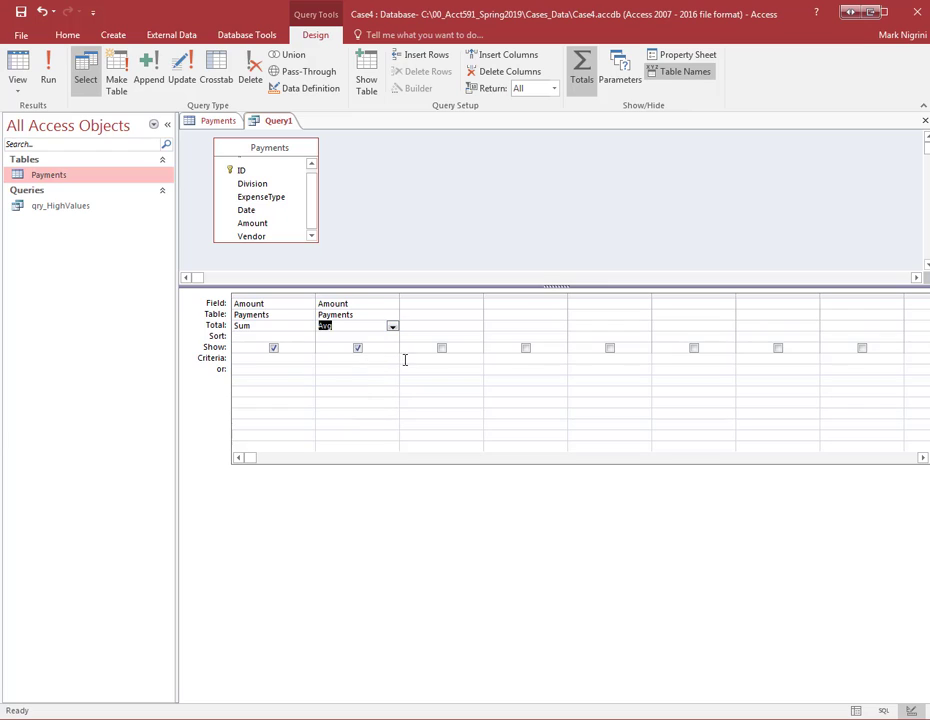
left_click(453, 381)
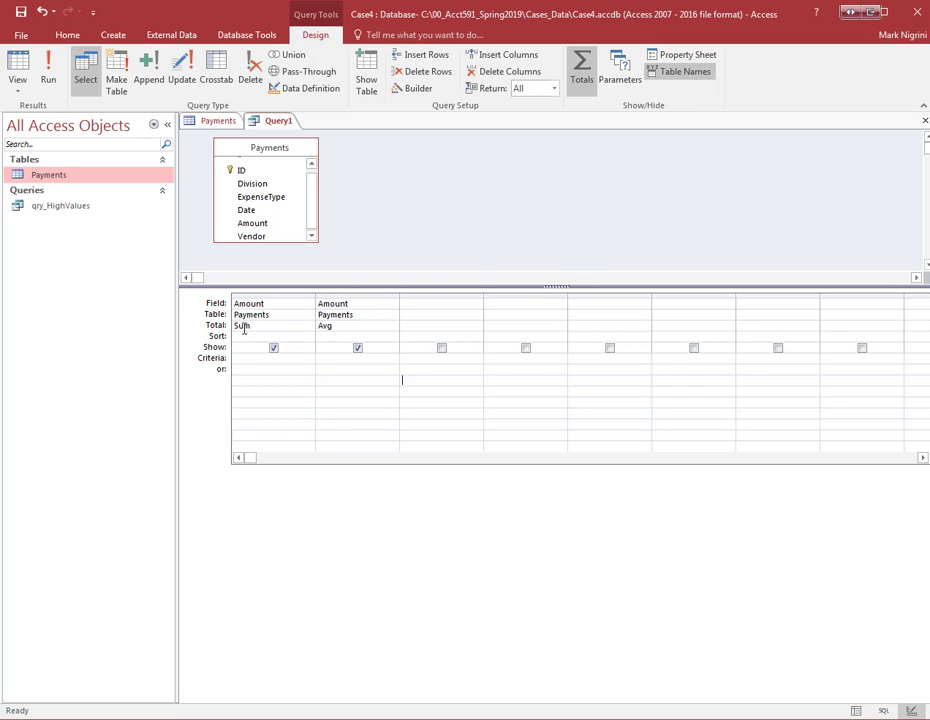
Run the query and widen the SumOfAmount and AvgOfAmount columns to fit their full values.
left_click(50, 72)
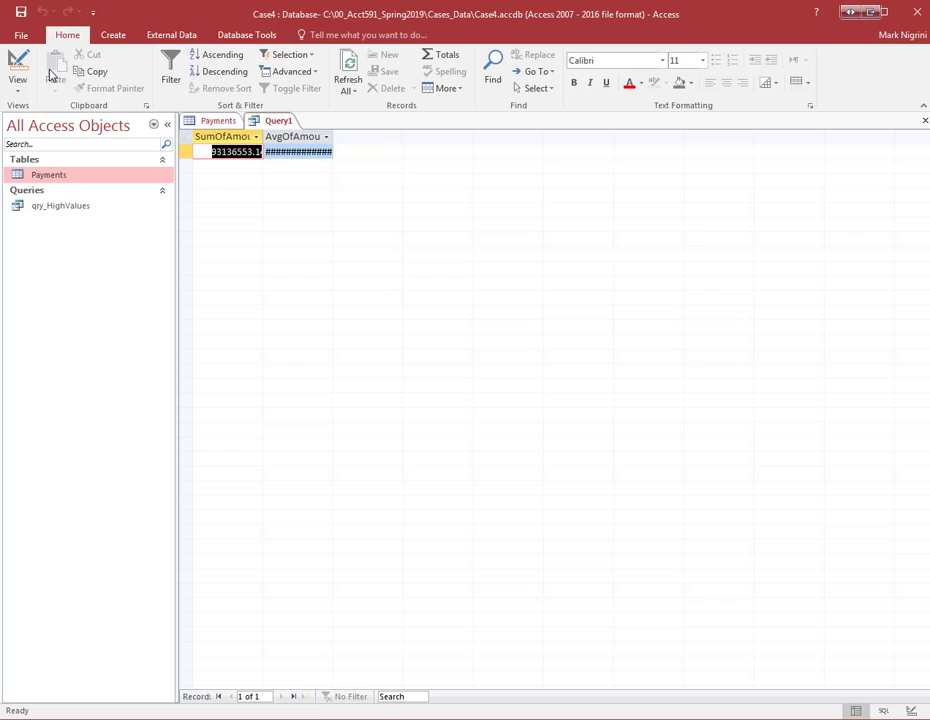
left_click(263, 139)
double_click(263, 139)
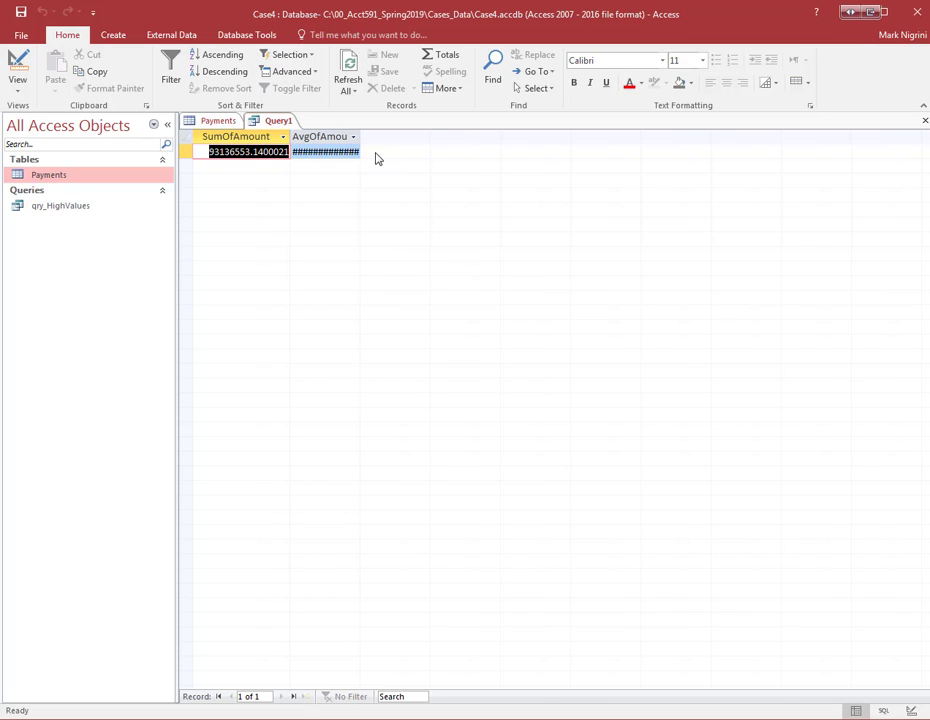
left_click_drag(361, 136, 395, 143)
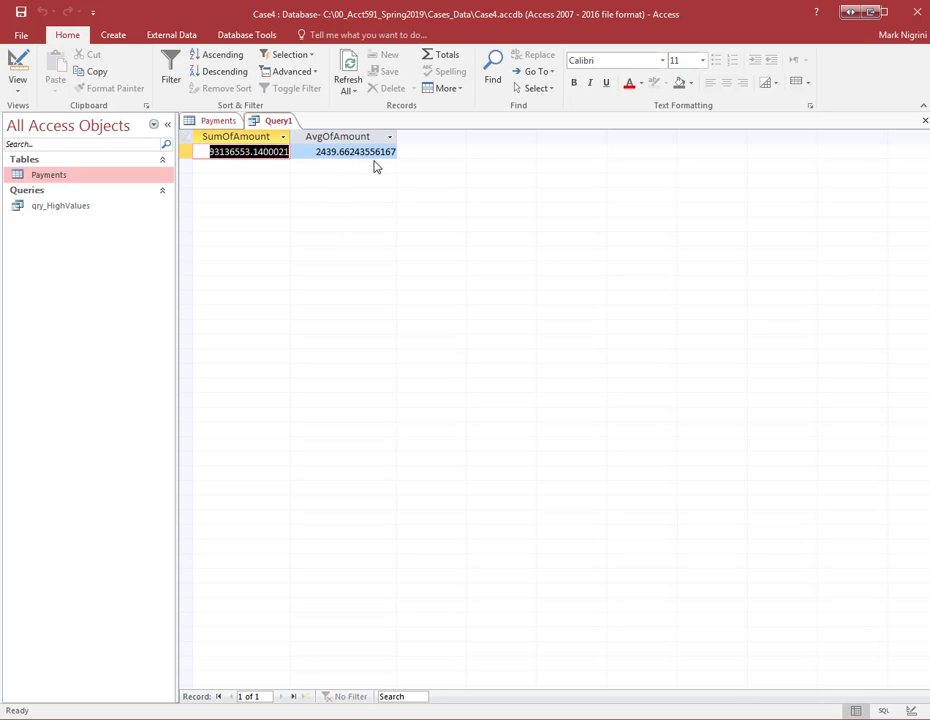
Return the query to Design View and set the Sum column's Format property to Currency.
right_click(274, 122)
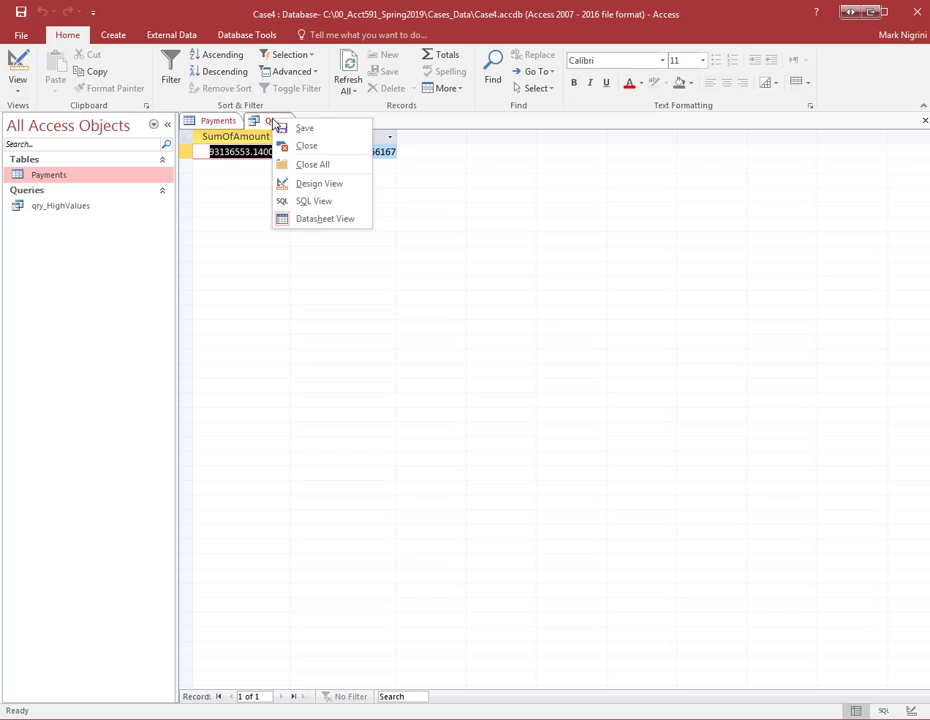
left_click(318, 185)
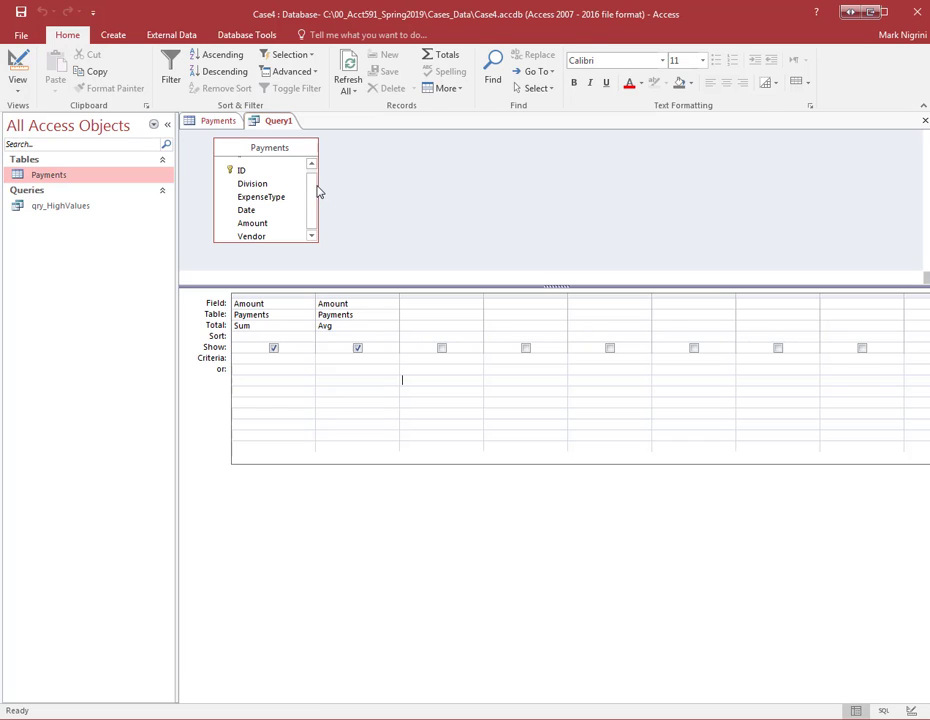
left_click(283, 302)
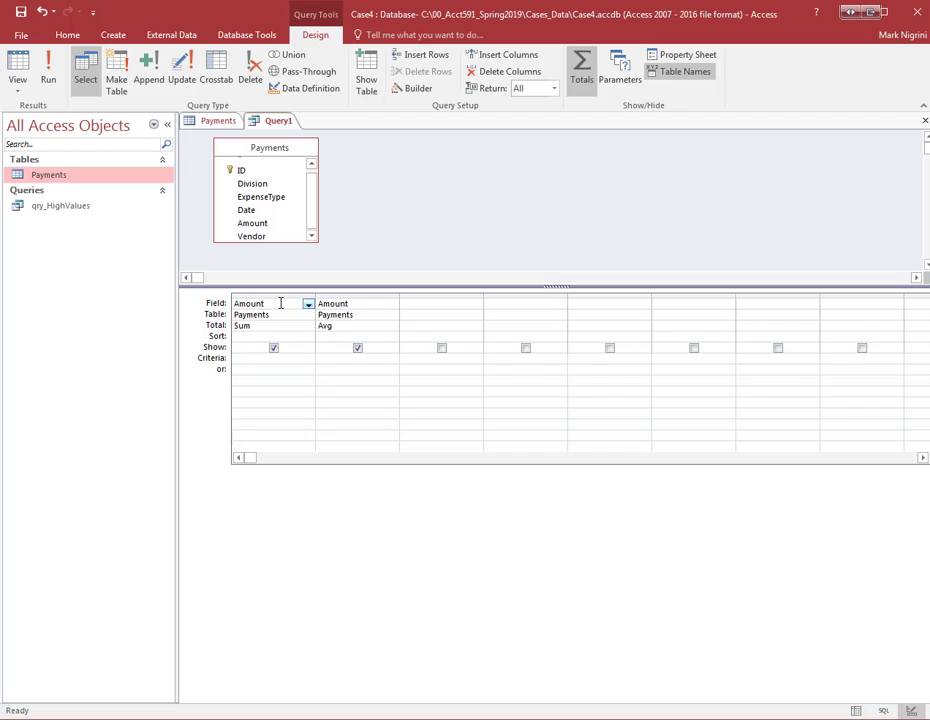
left_click(267, 295)
right_click(269, 299)
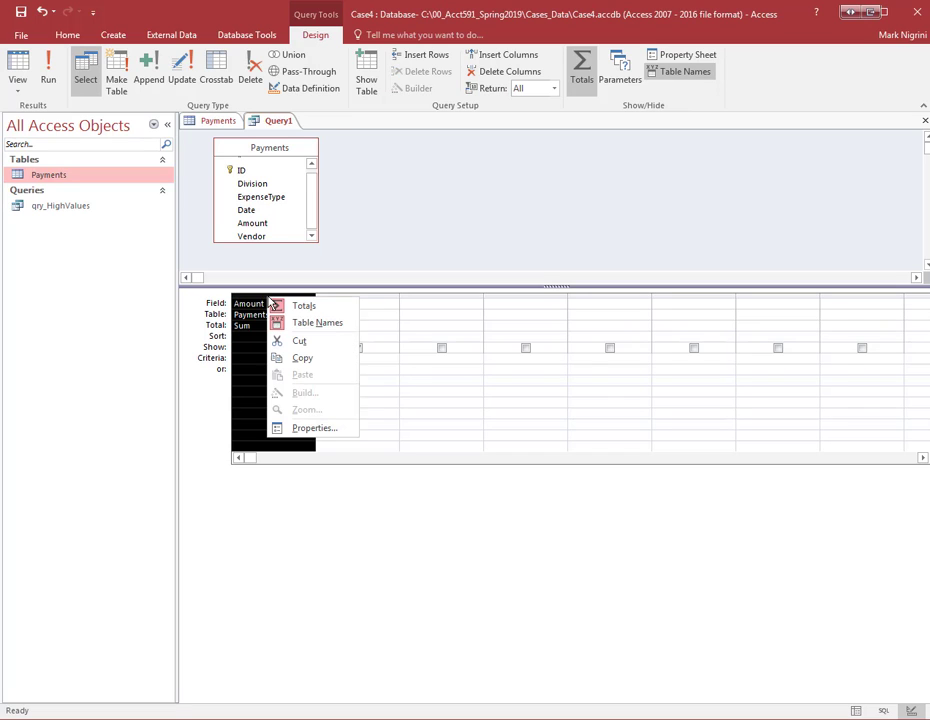
left_click(318, 428)
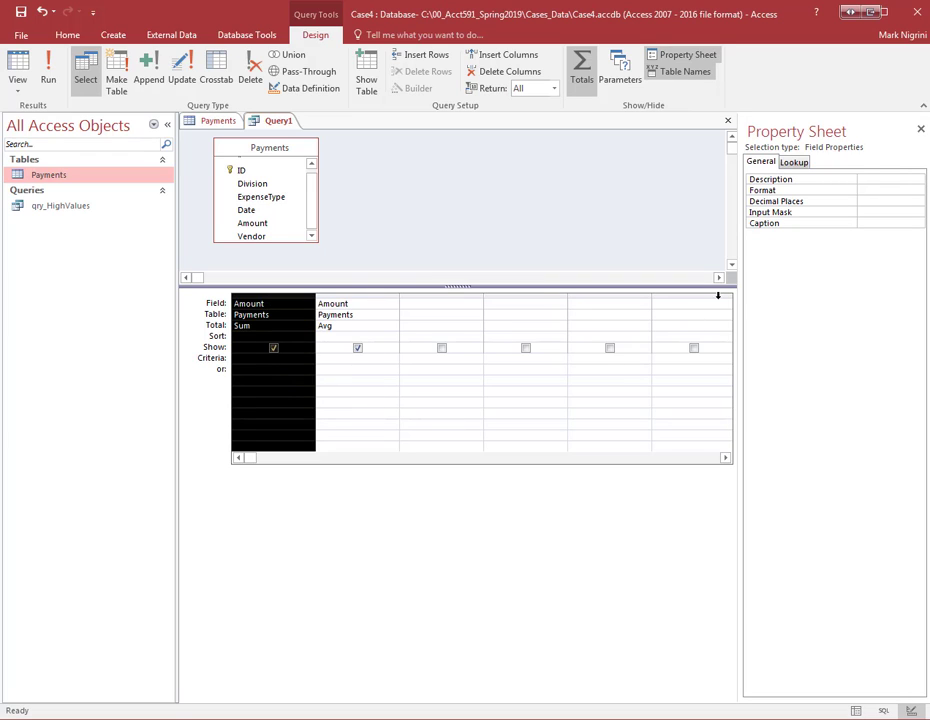
left_click(871, 191)
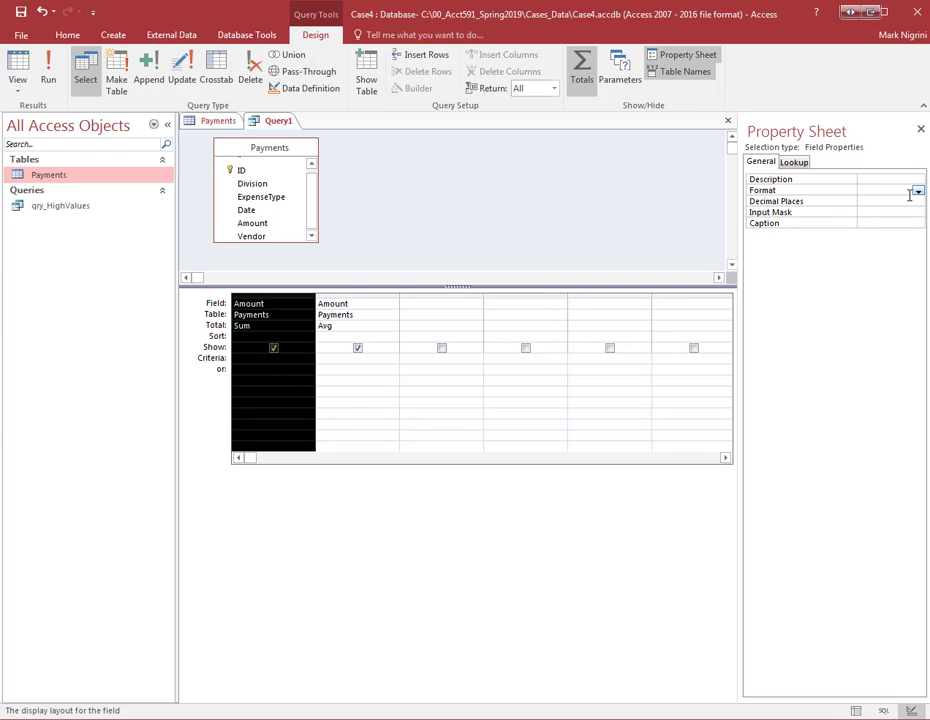
left_click(918, 191)
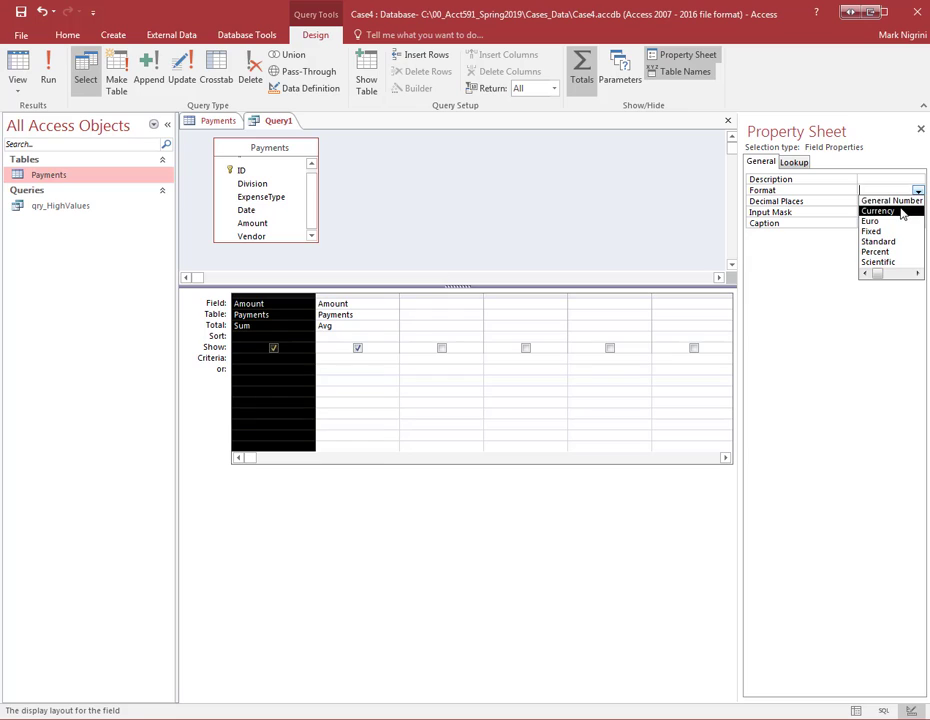
left_click(878, 211)
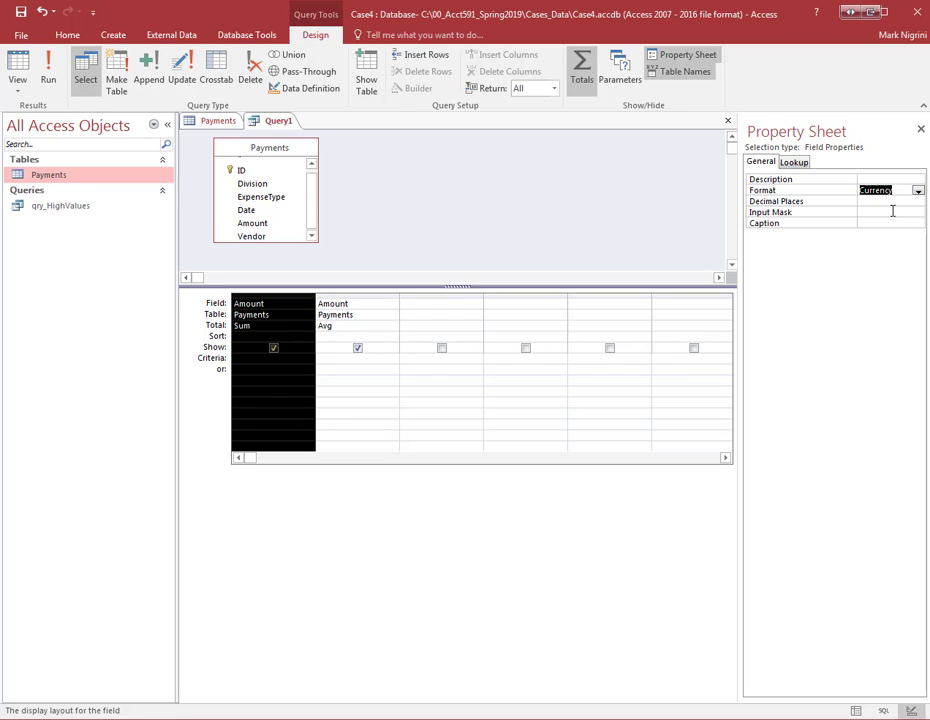
Select the Avg column in the query grid and set its Format property to Currency.
left_click(371, 302)
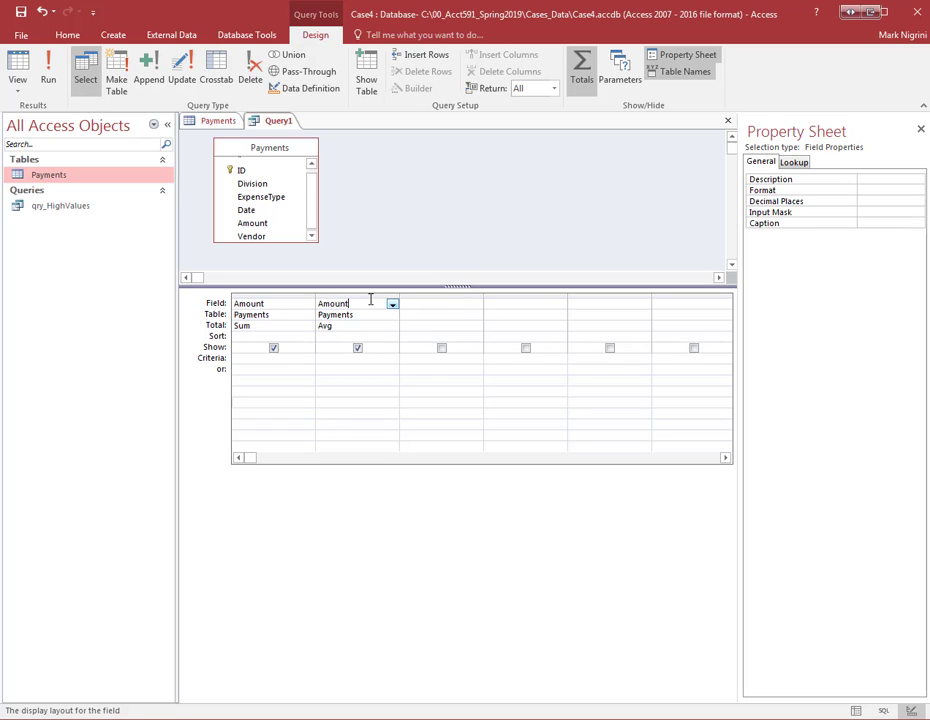
left_click(369, 295)
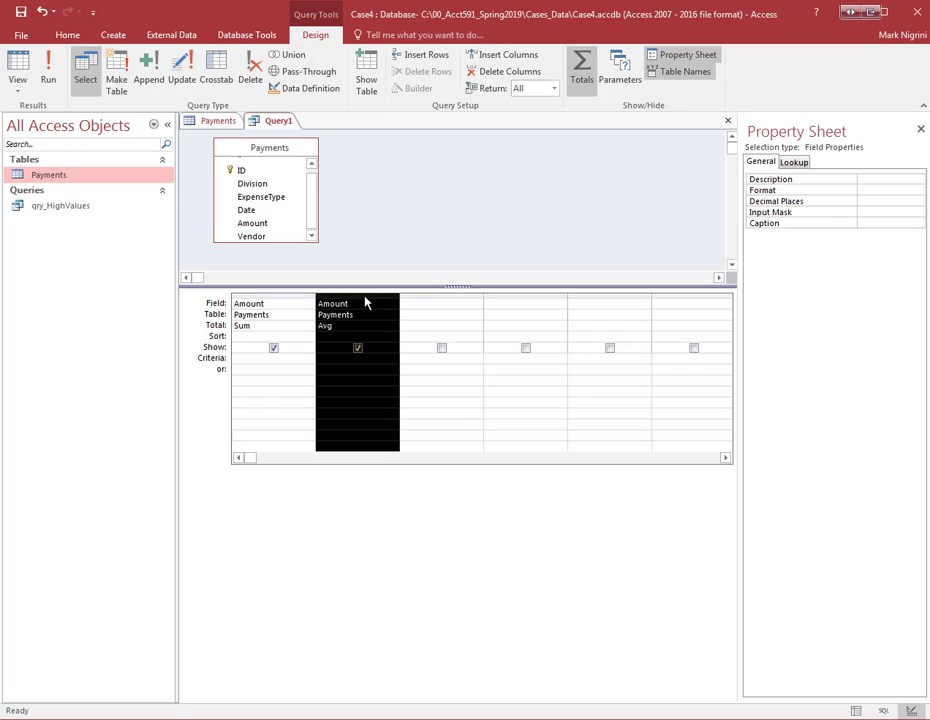
right_click(362, 300)
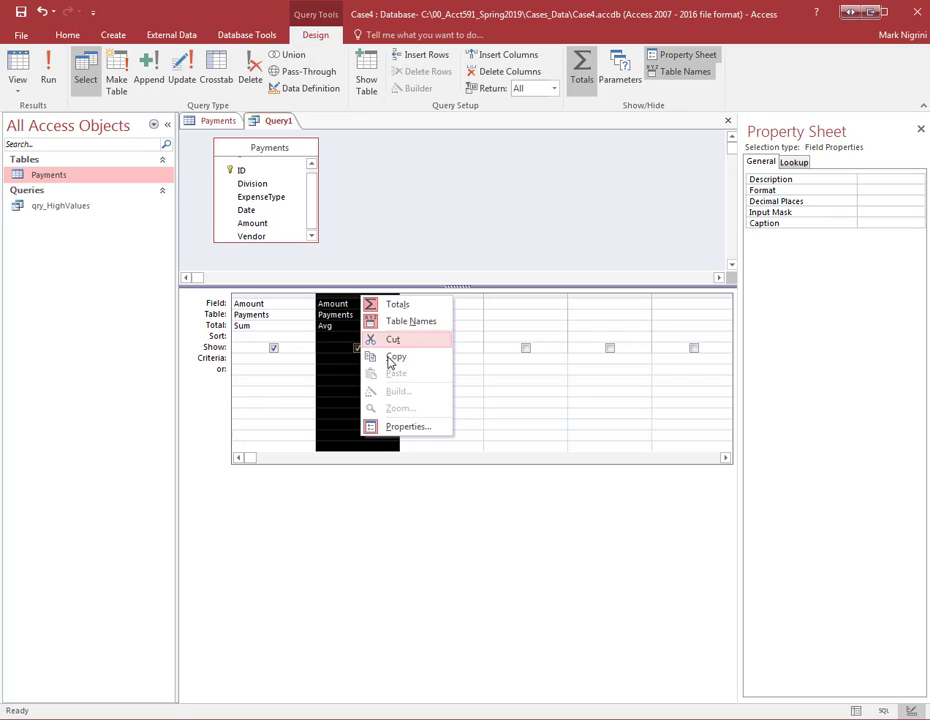
left_click(416, 429)
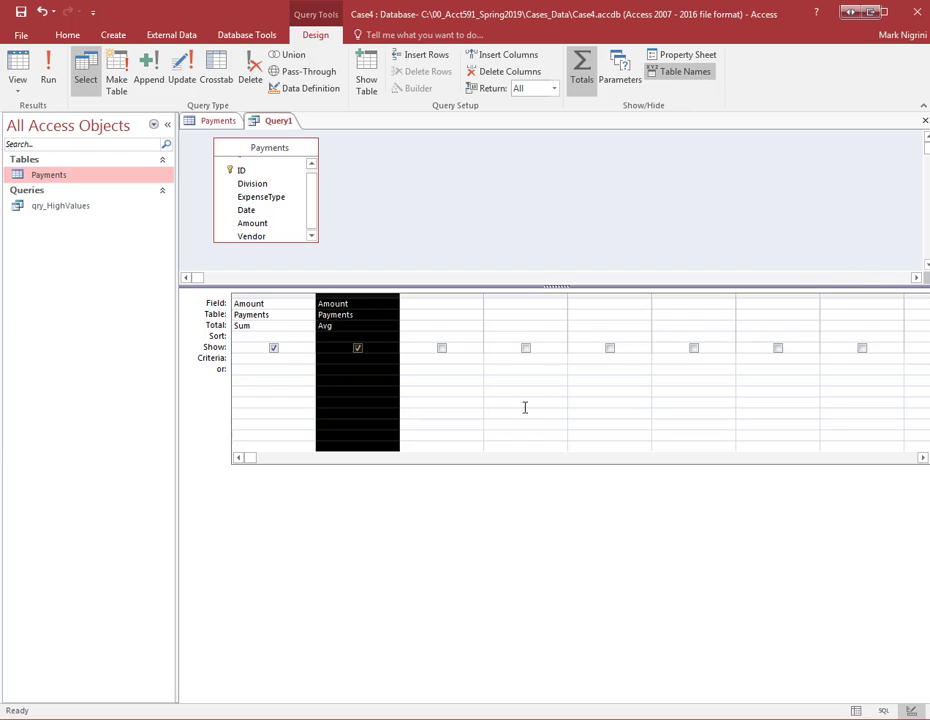
right_click(370, 320)
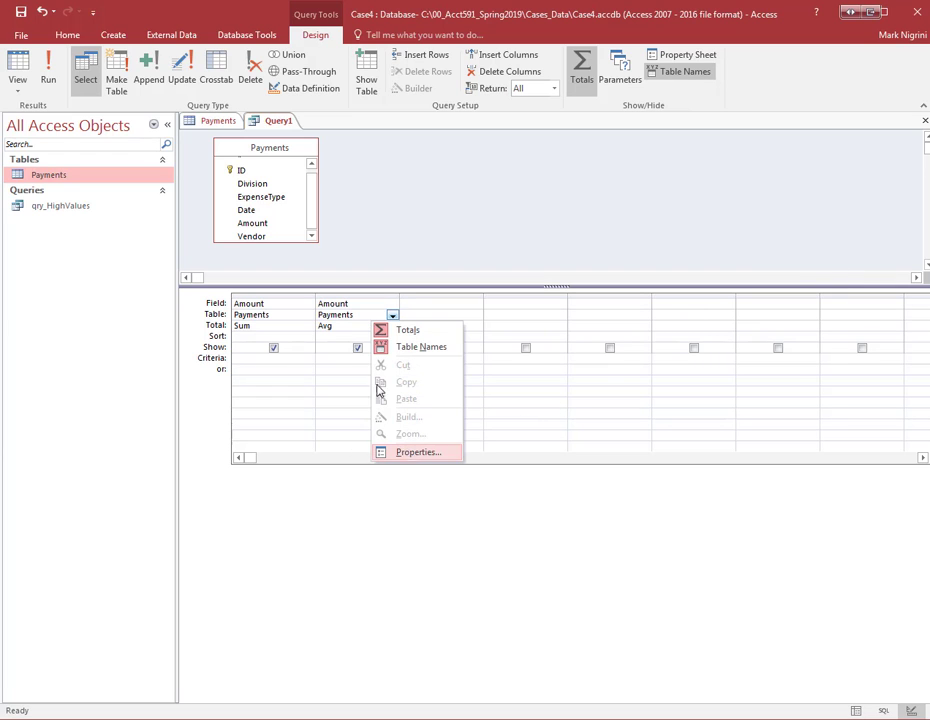
left_click(358, 298)
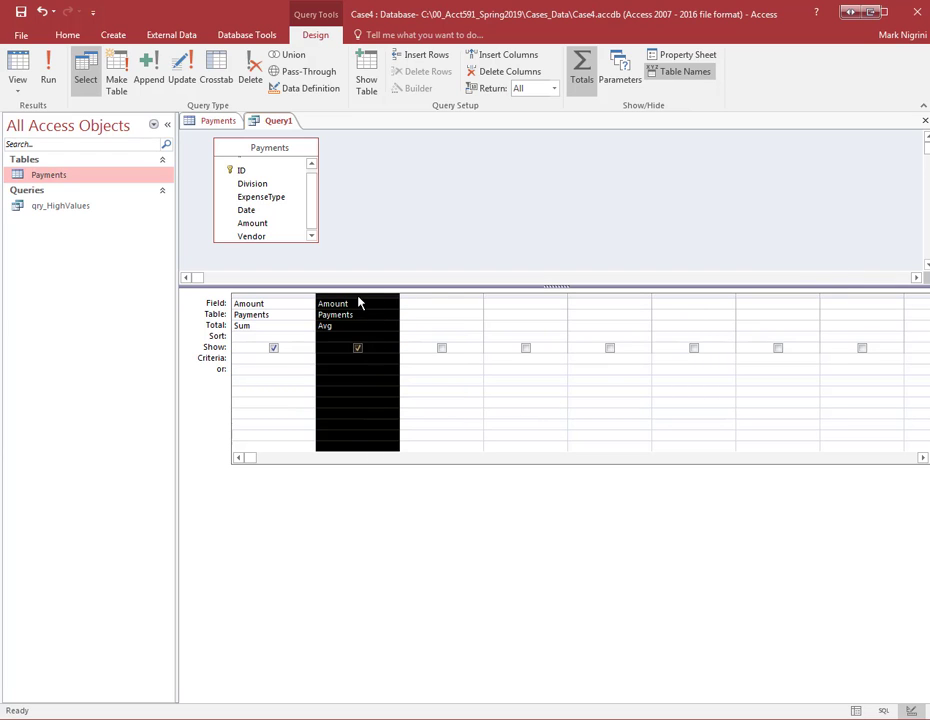
right_click(358, 302)
left_click(396, 428)
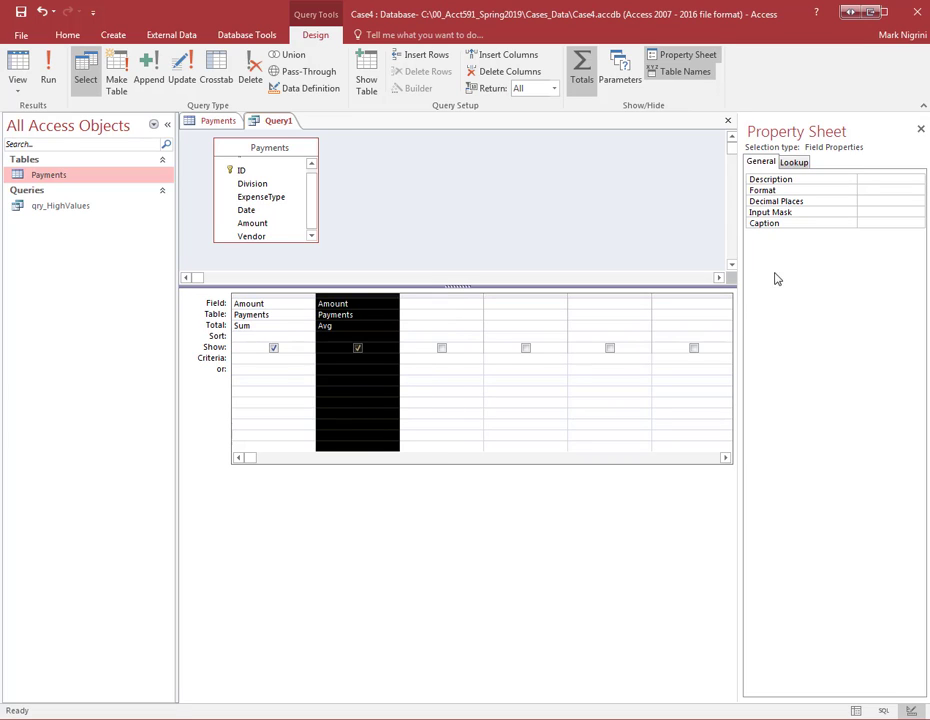
left_click(889, 193)
left_click(918, 191)
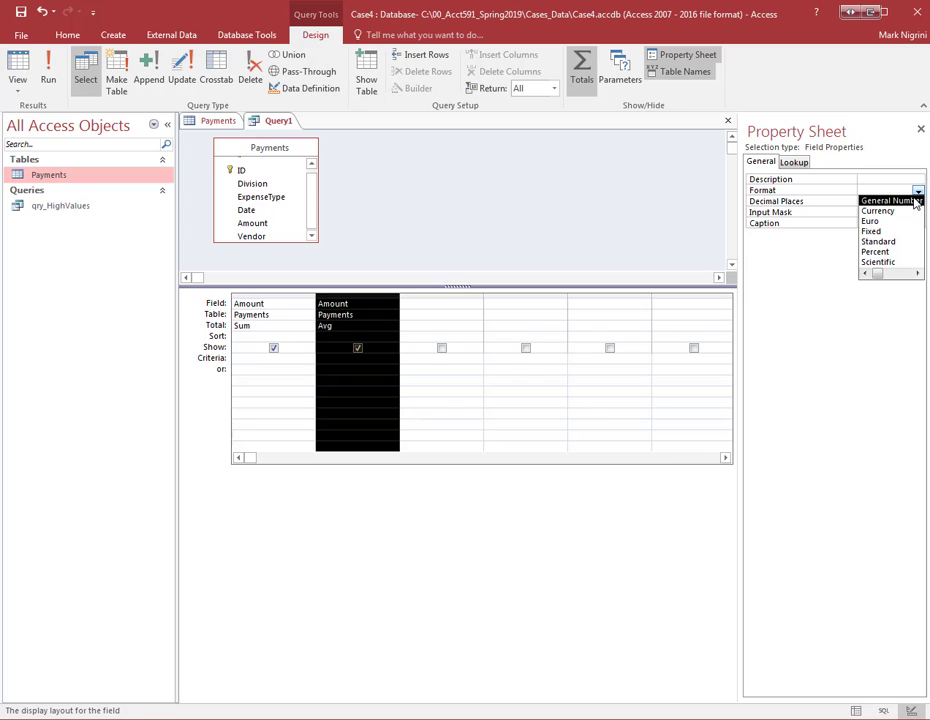
left_click(905, 211)
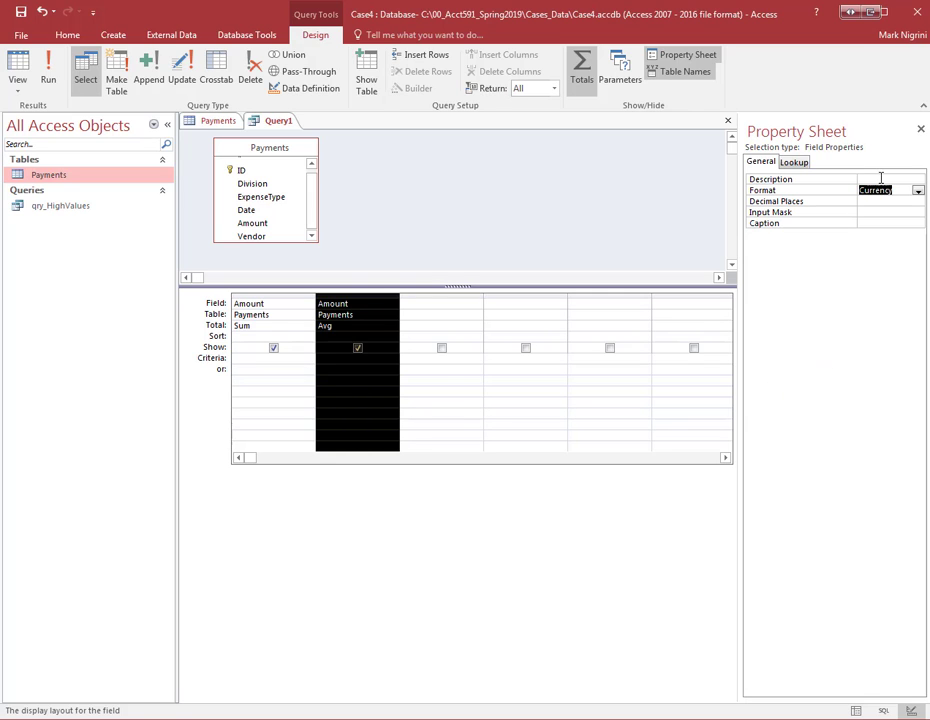
Run the query and copy the SumOfAmount value from the results.
left_click(48, 80)
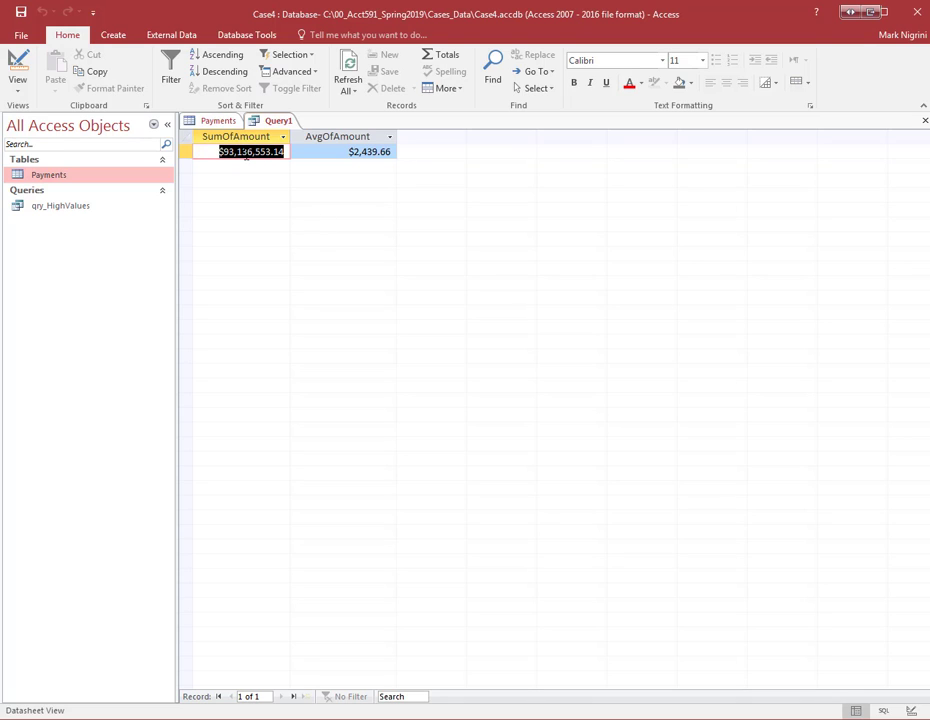
right_click(246, 153)
left_click(281, 181)
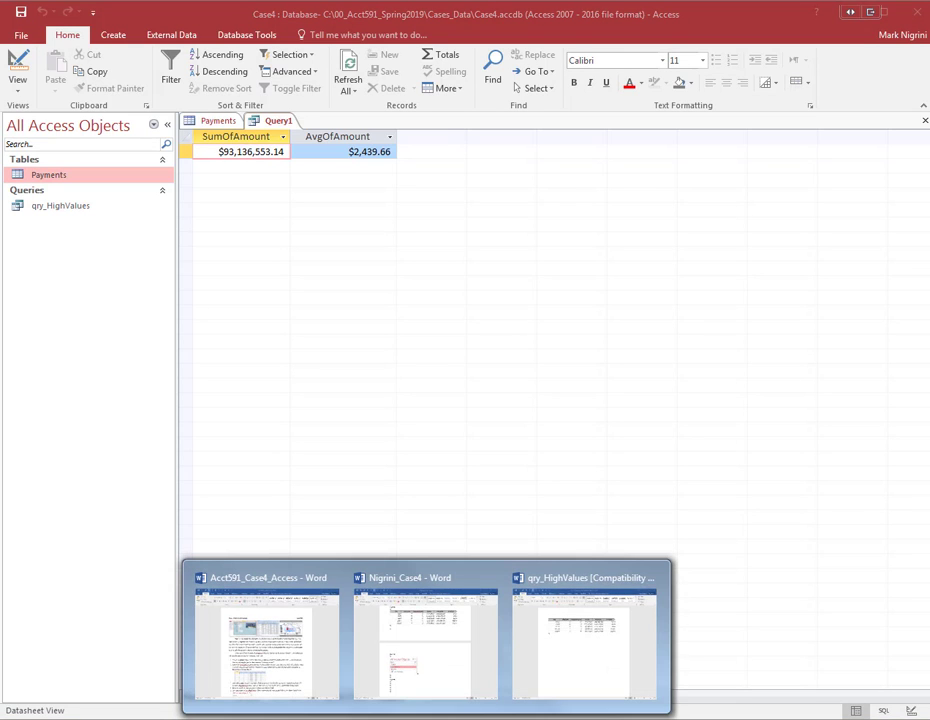
Switch to the Case 4 answer document in Word and paste the copied sum below the Part 6 heading.
left_click(405, 673)
scroll(391, 516, "down", 3)
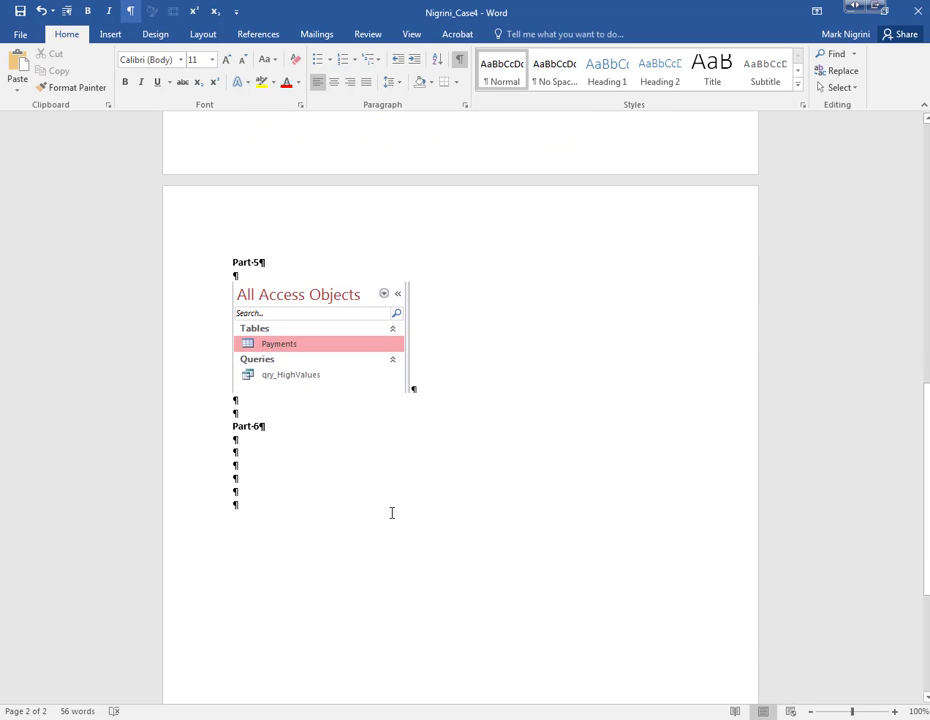
right_click(243, 442)
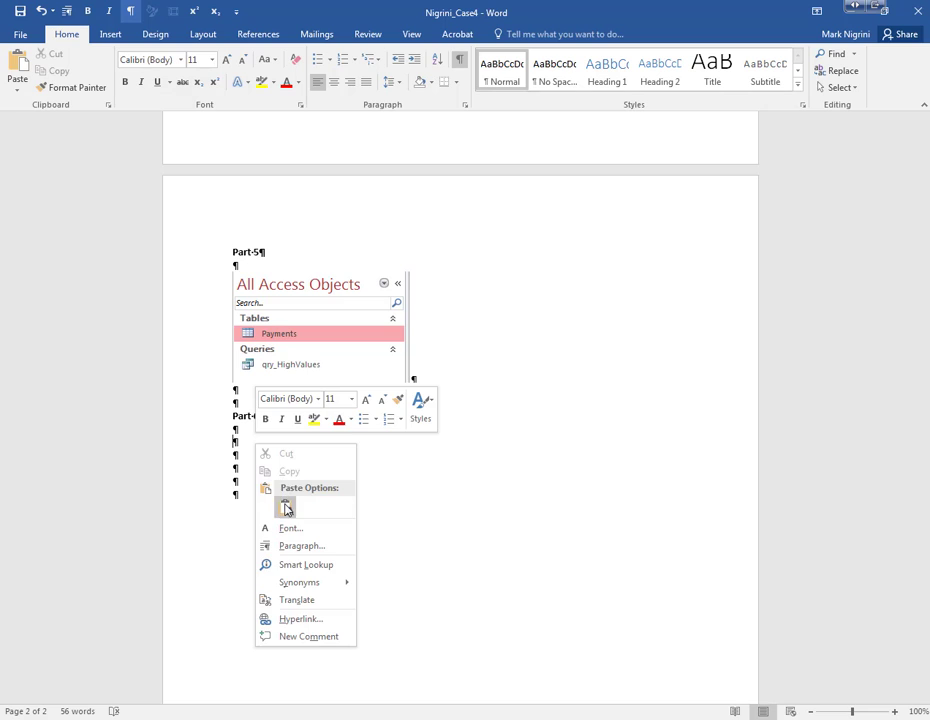
left_click(283, 506)
Switch to Access and try to select the AvgOfAmount value in the query results.
key("alt+Tab")
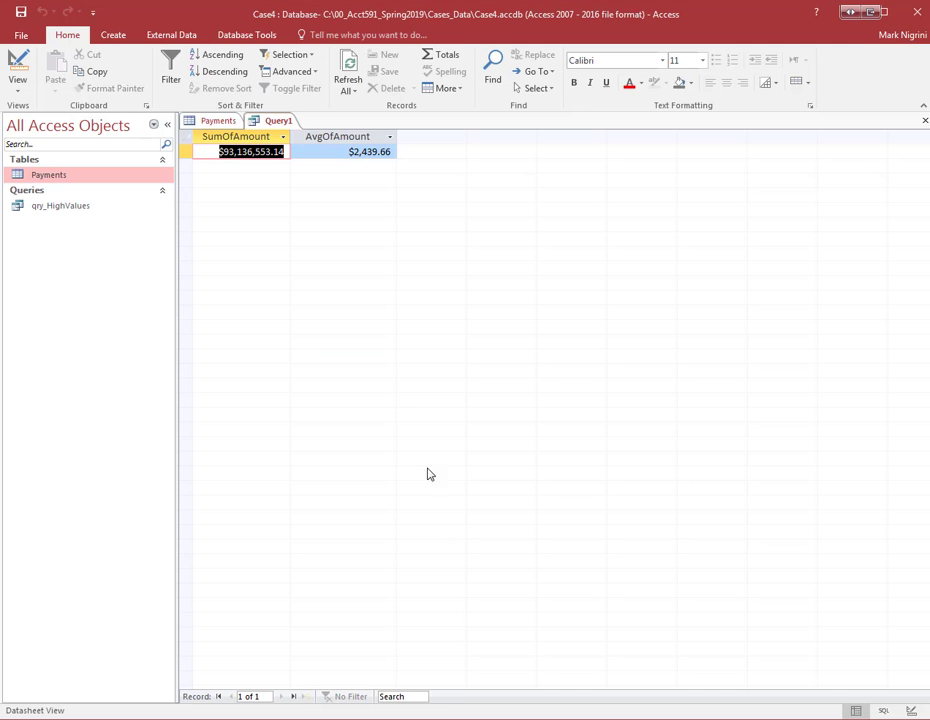
left_click_drag(343, 151, 401, 160)
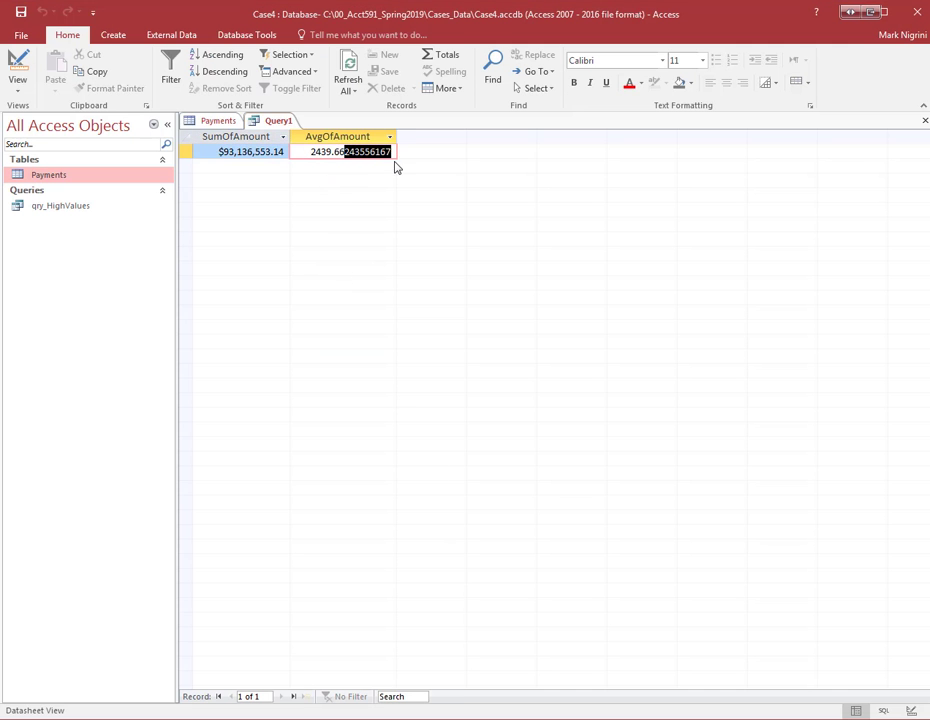
left_click(336, 152)
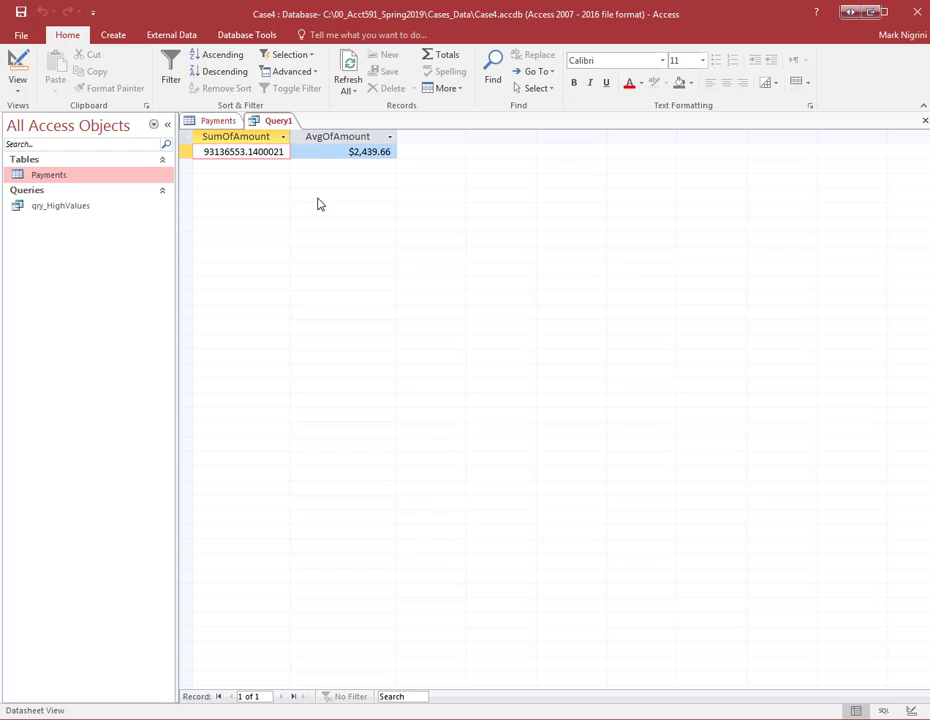
left_click(352, 152)
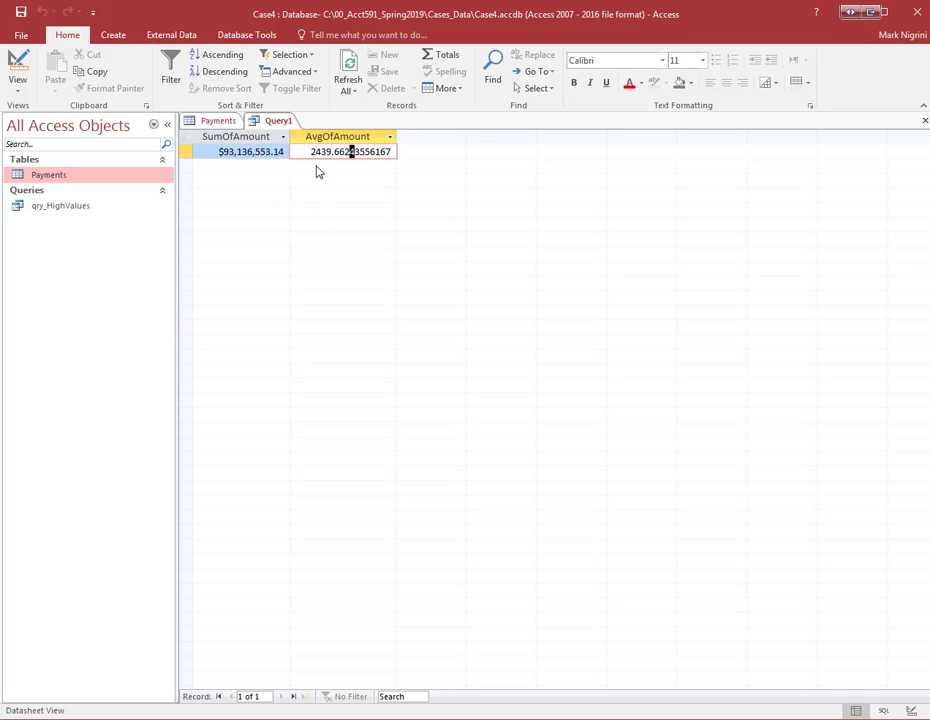
Rerun the query from Design View and recheck the AvgOfAmount value in the results.
right_click(284, 124)
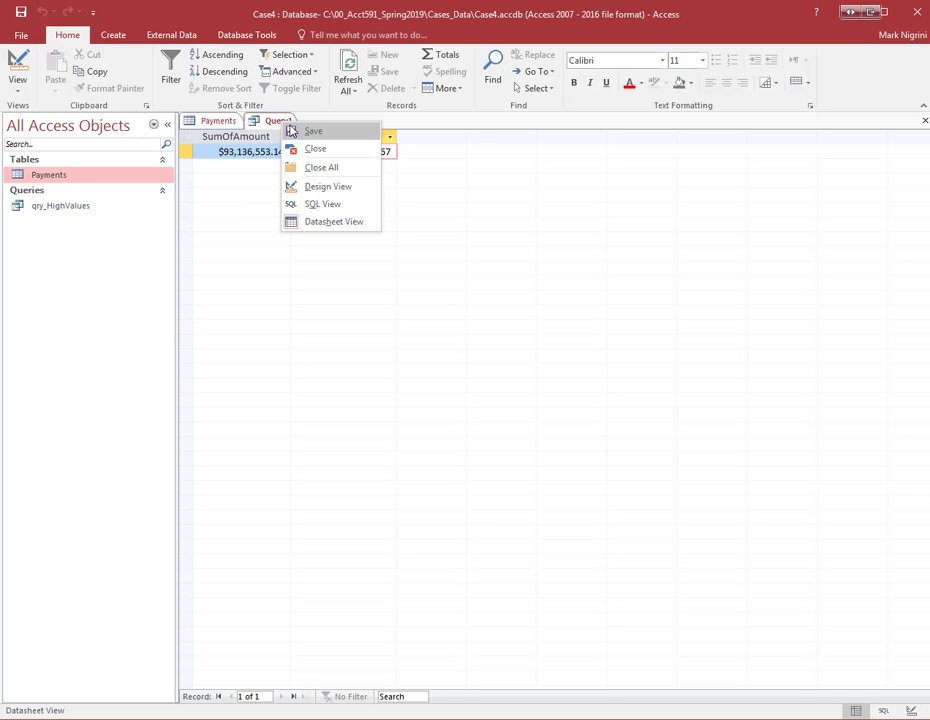
left_click(330, 186)
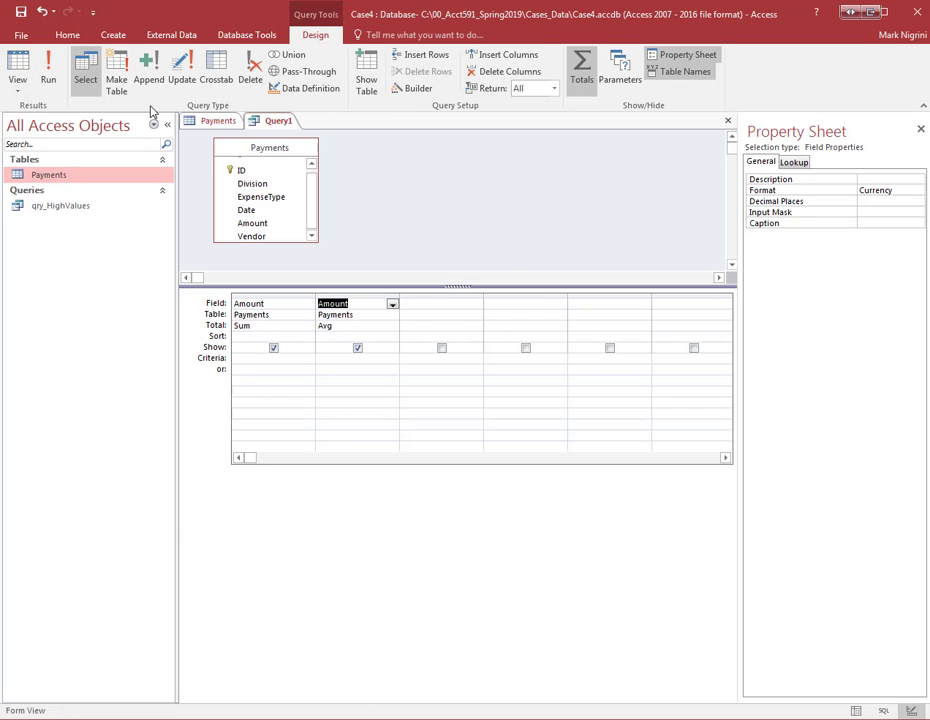
left_click(47, 72)
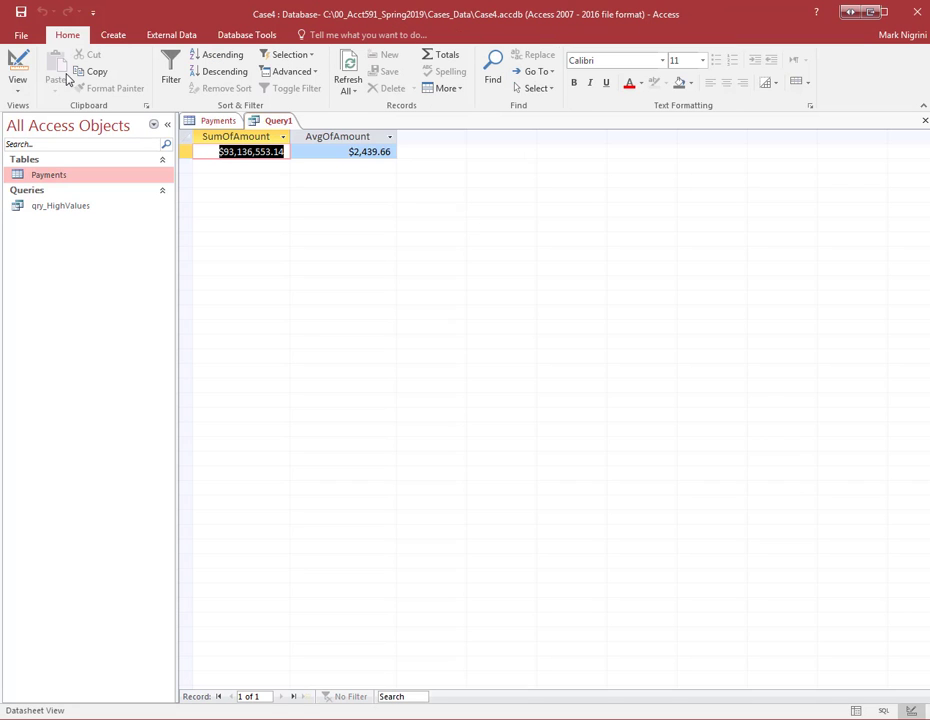
left_click(350, 151)
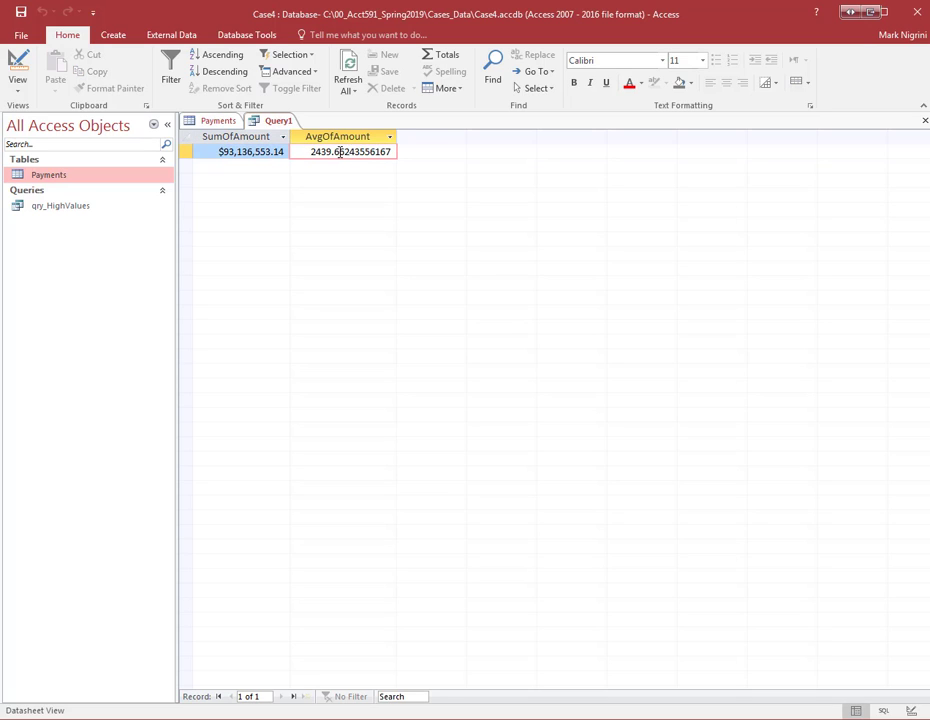
Return the query to Design View and set the Avg column's Decimal Places property to 2.
right_click(270, 121)
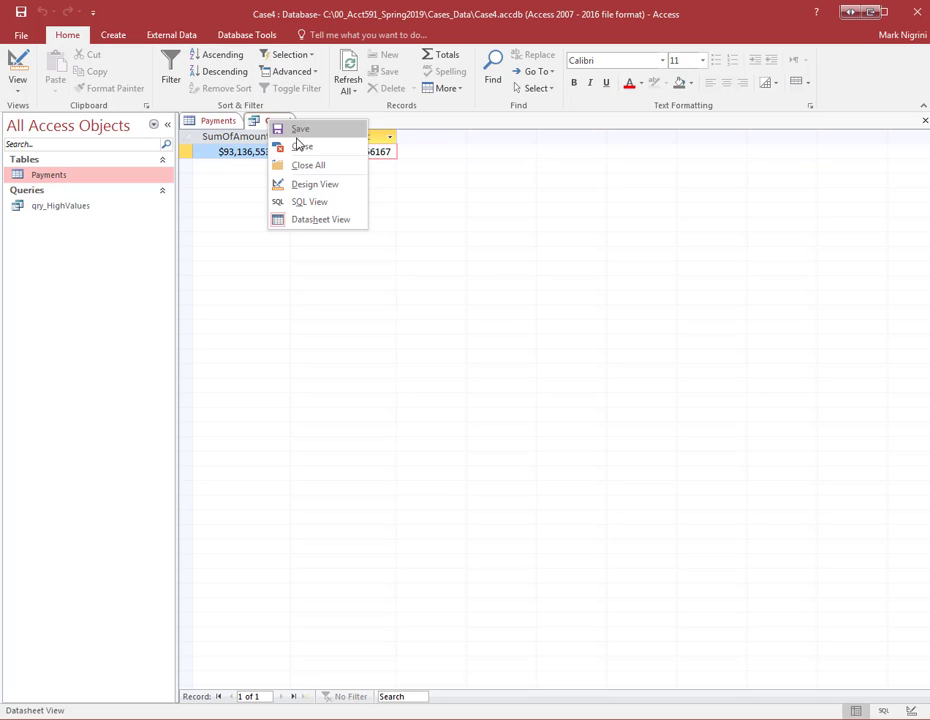
left_click(310, 186)
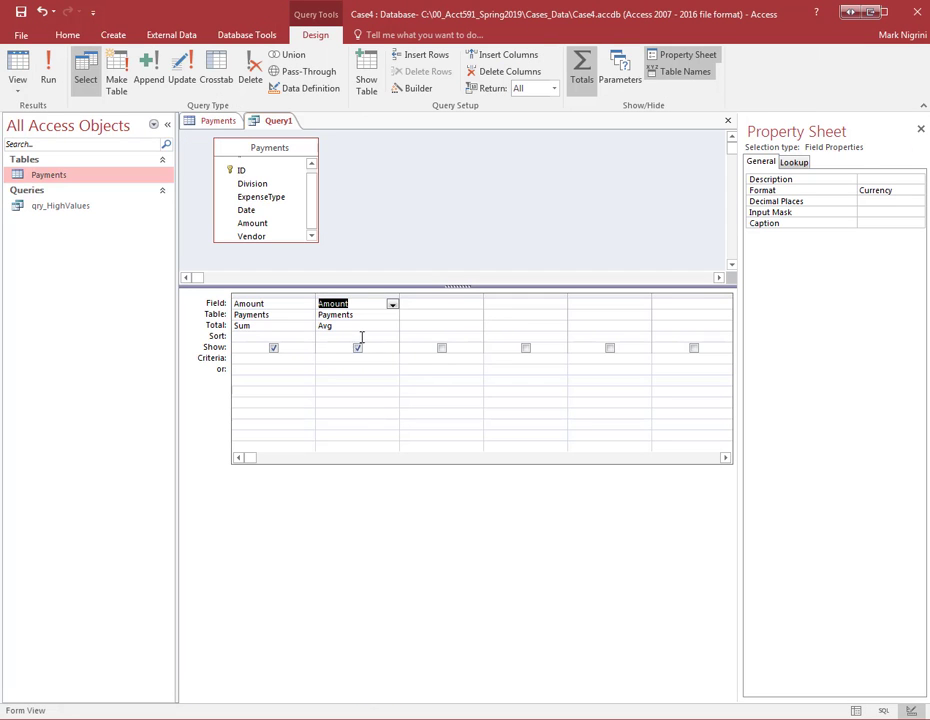
left_click(360, 327)
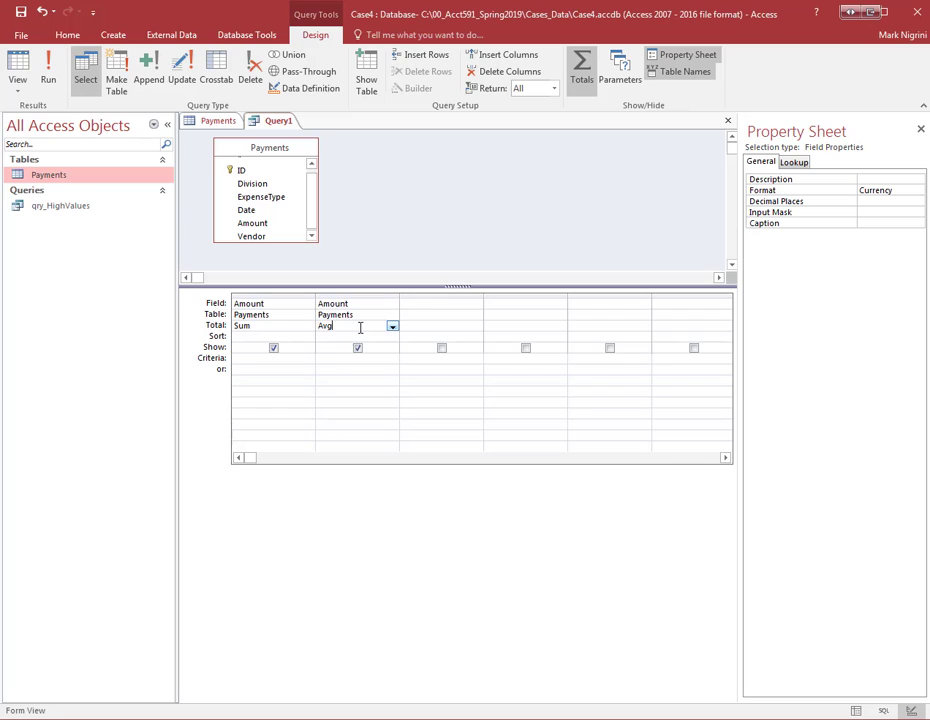
left_click(885, 201)
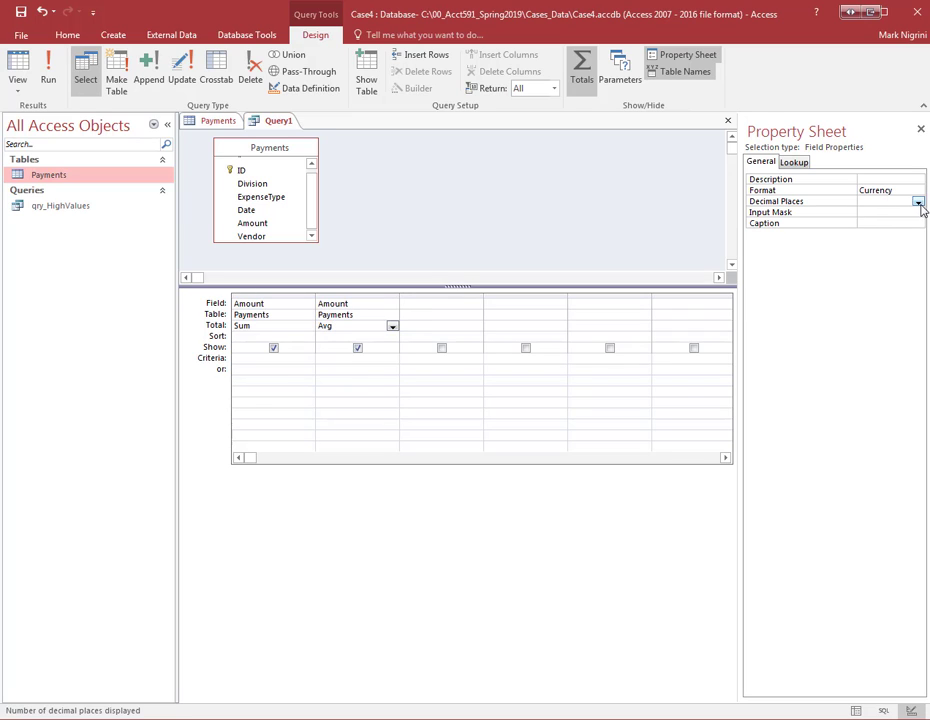
left_click(917, 201)
left_click(874, 243)
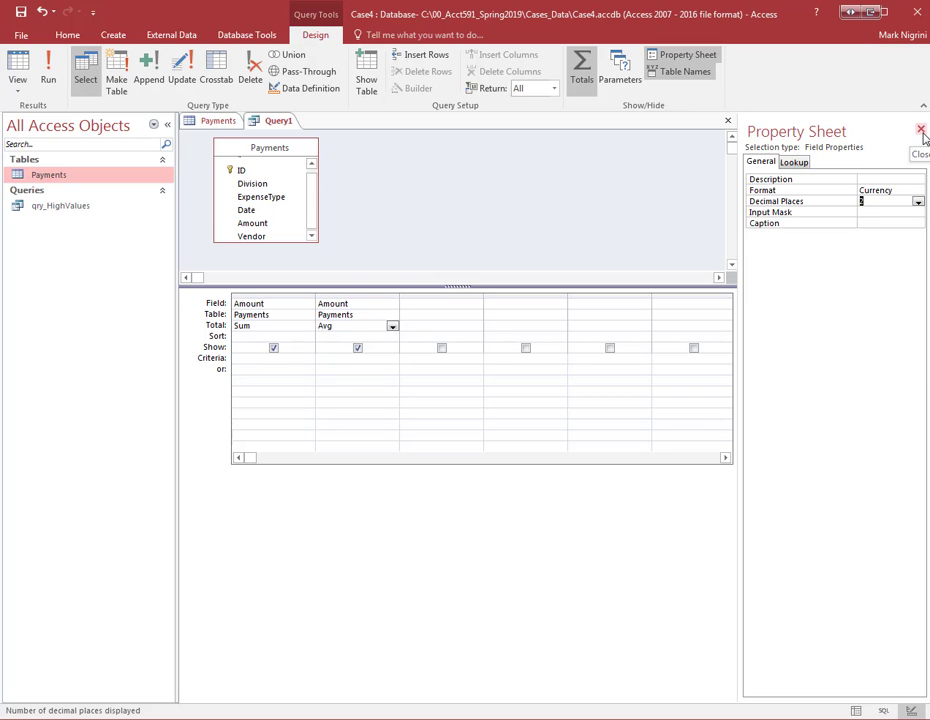
Run the query and copy only the 2439.66 portion of the AvgOfAmount value.
left_click(47, 72)
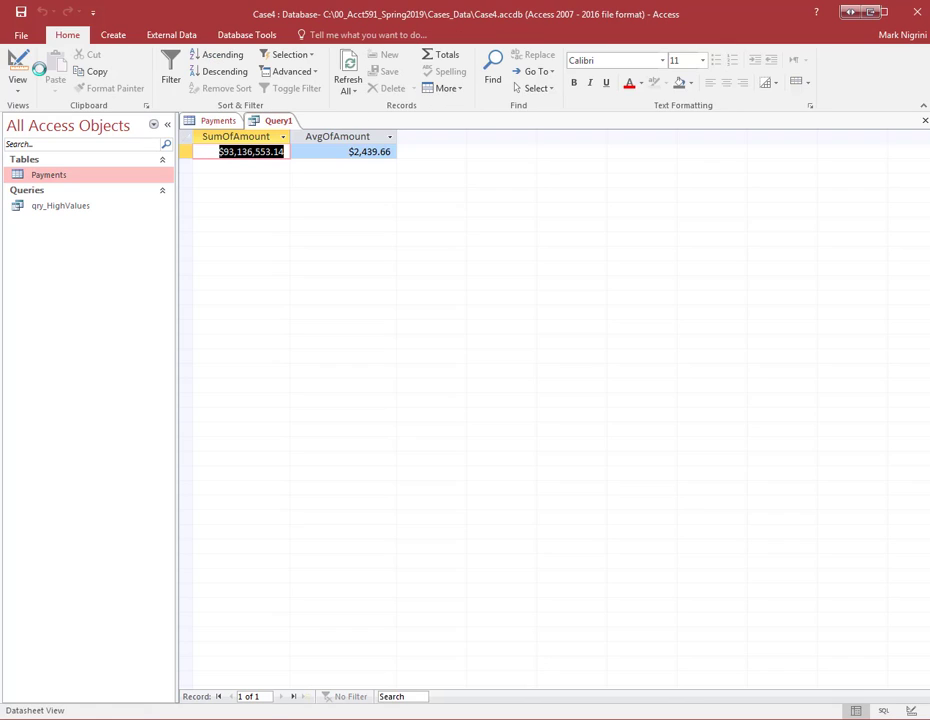
left_click(347, 151)
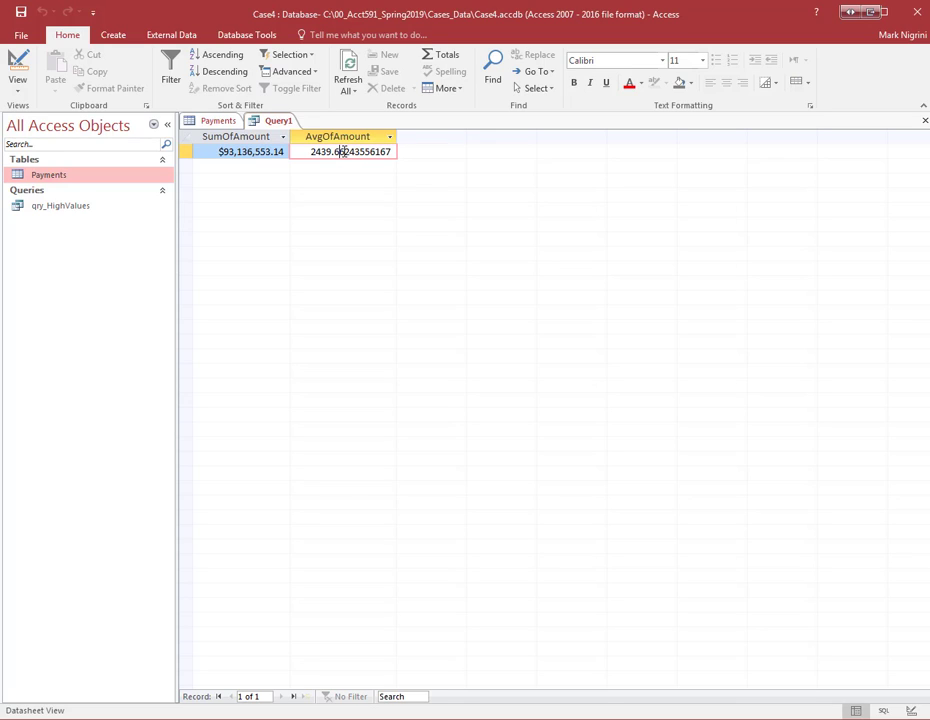
left_click_drag(340, 151, 311, 151)
right_click(312, 152)
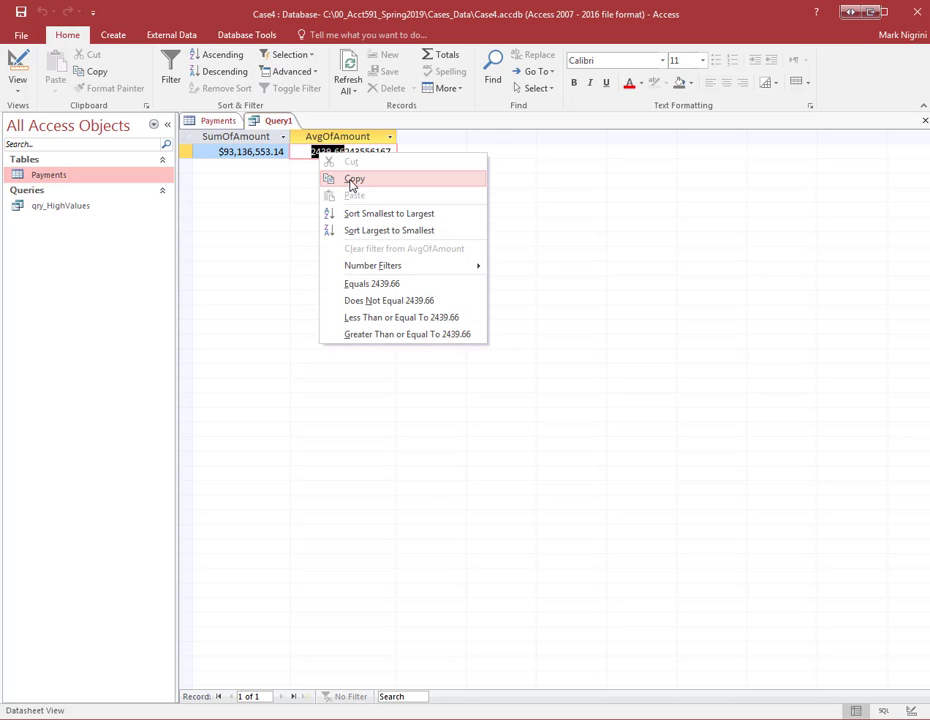
left_click(351, 181)
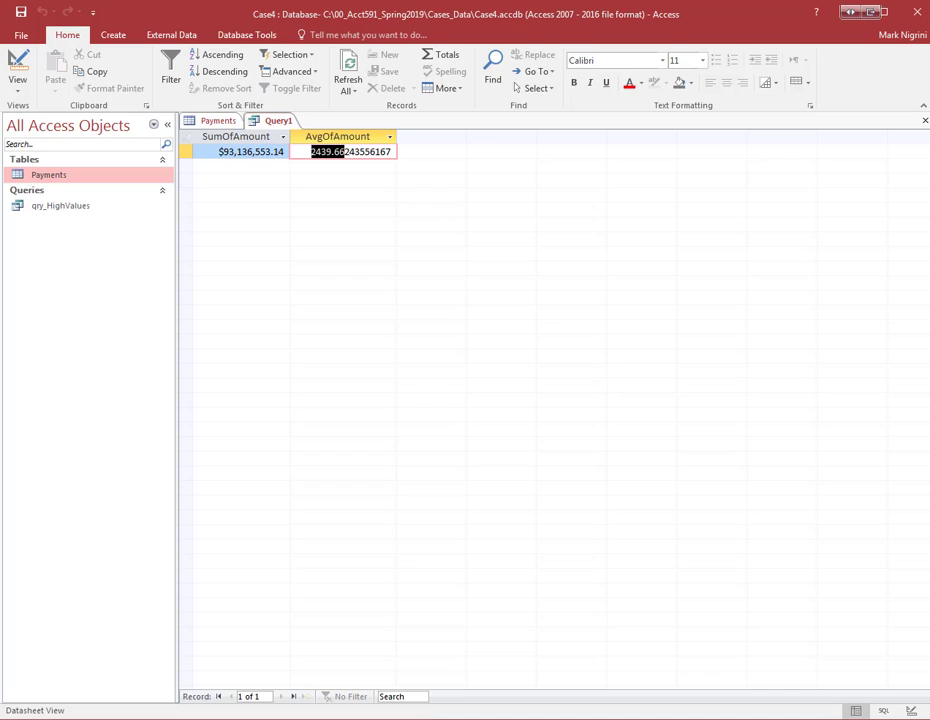
Switch to the Case 4 answer document in Word and paste the copied average on the line below the Part 6 sum.
mouse_move(430, 719)
left_click(453, 660)
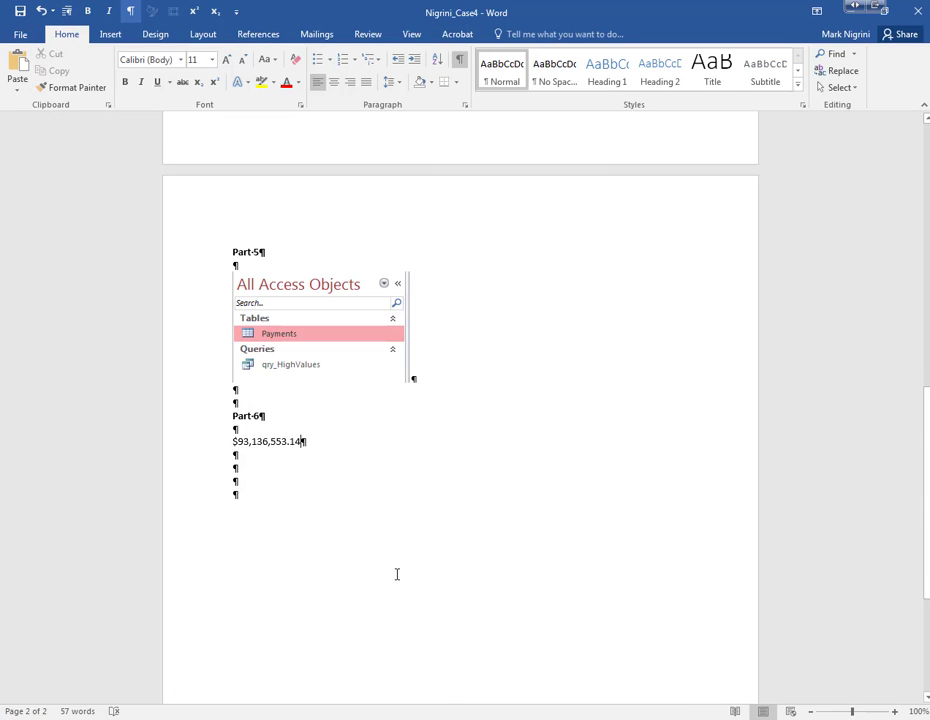
scroll(397, 574, "down", 1)
left_click(239, 421)
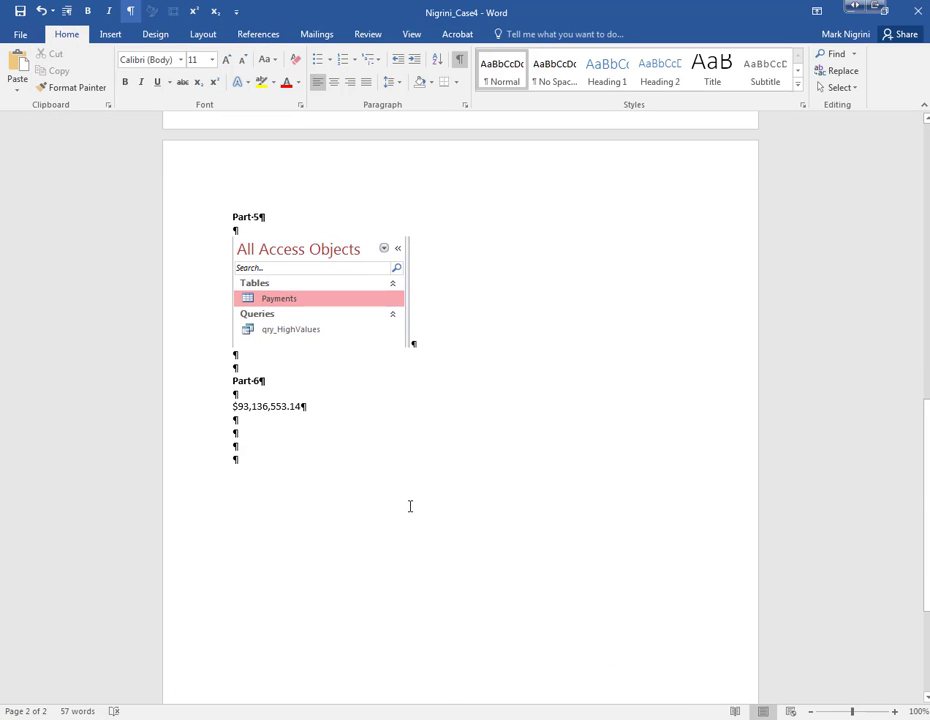
key("ctrl+v")
Format the pasted average as $2,439.66 and insert a blank line between it and the sum.
key("Up")
key("Up")
key("Up")
type("$2")
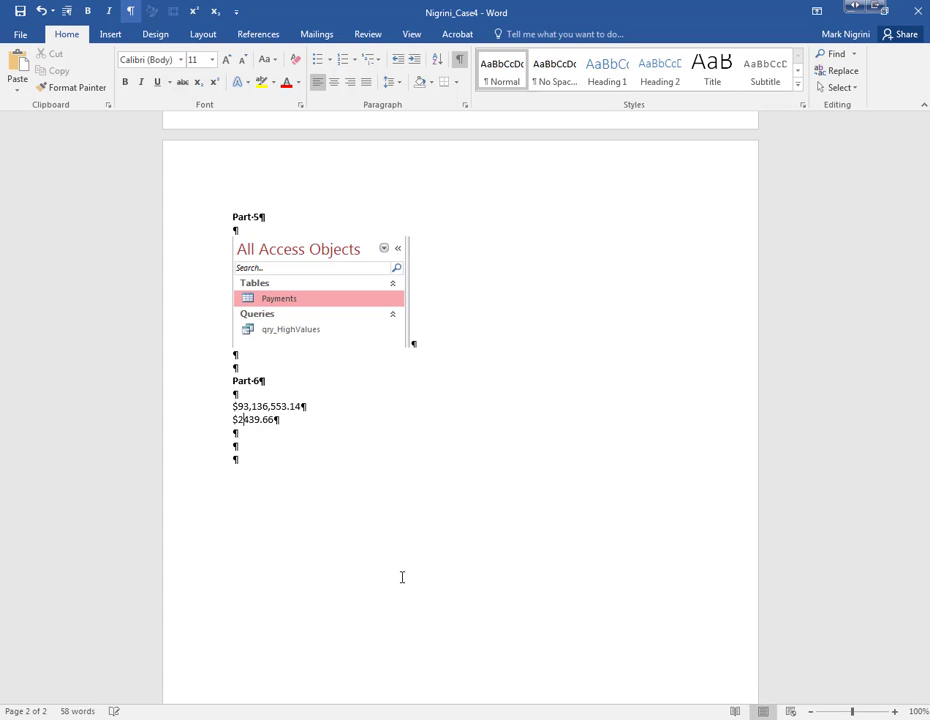
type(",")
key("Return")
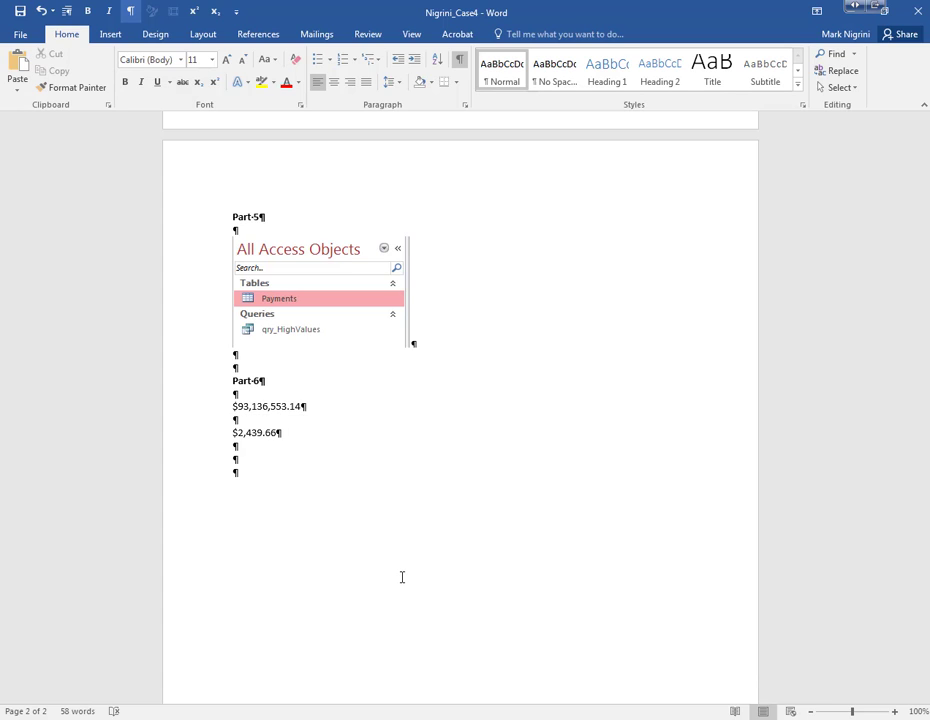